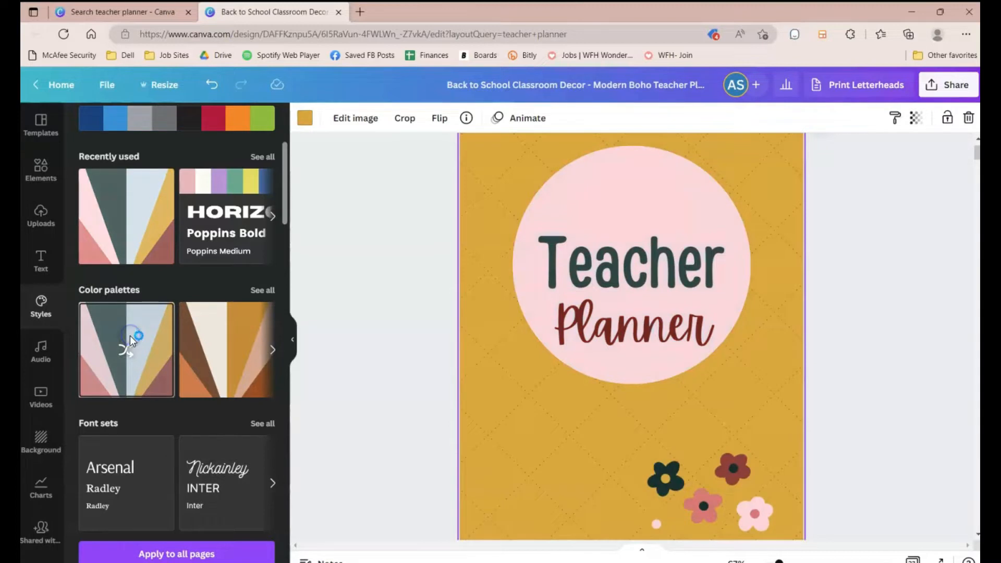
# Step: Try shuffling color palettes and style combinations on the teacher planner cover page
pyautogui.click(130, 339)
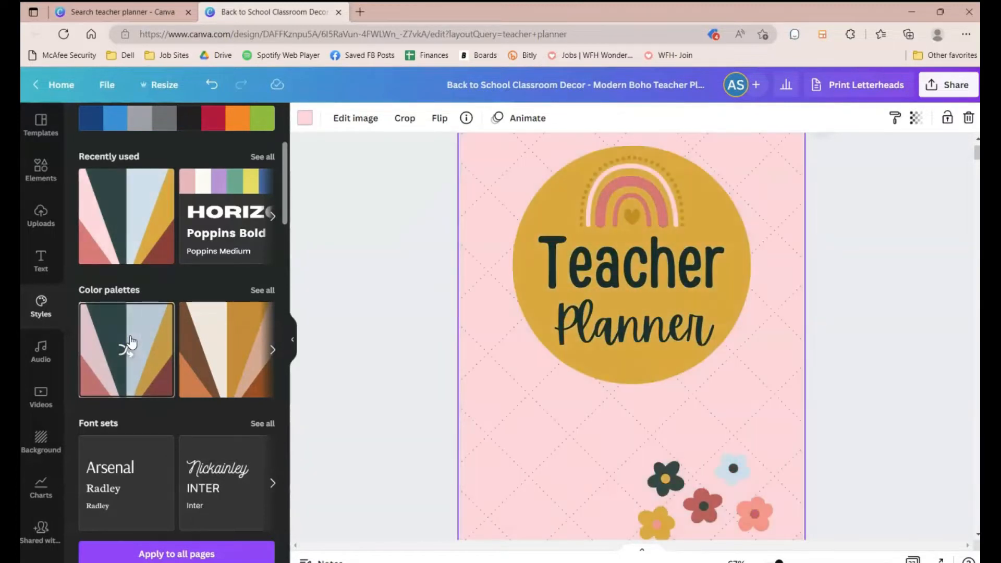
pyautogui.scroll(-6, 130, 342)
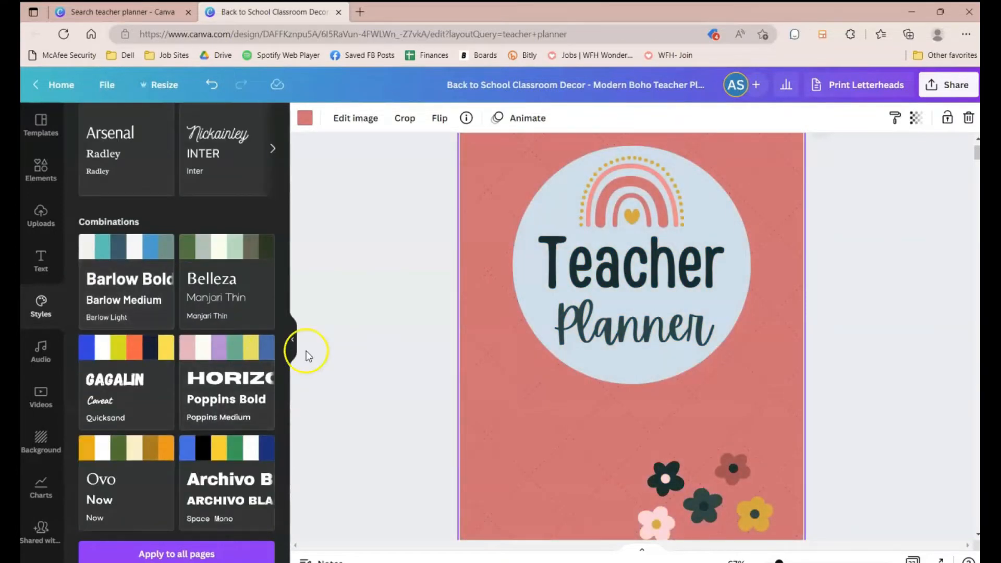
pyautogui.click(233, 255)
pyautogui.click(142, 262)
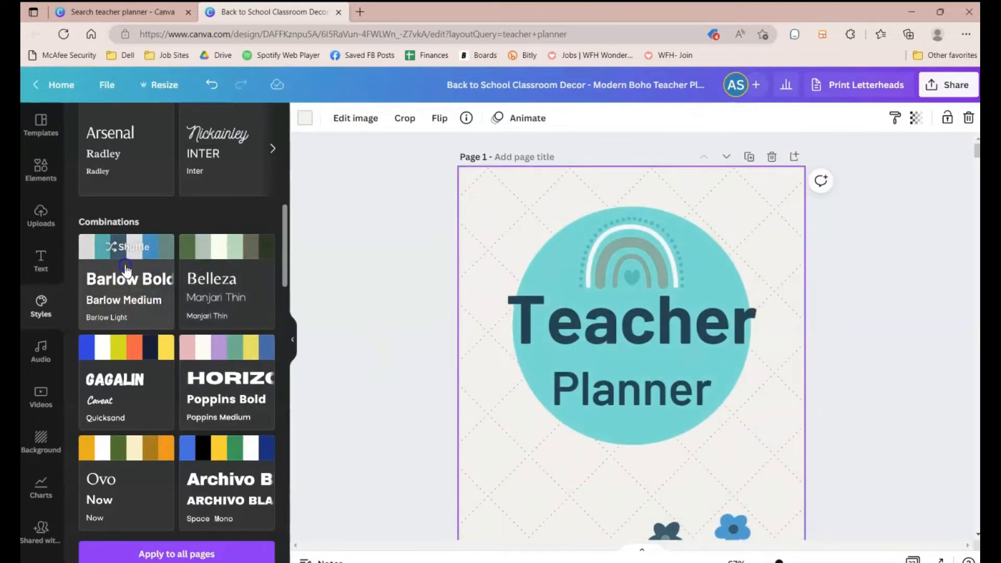
pyautogui.click(125, 266)
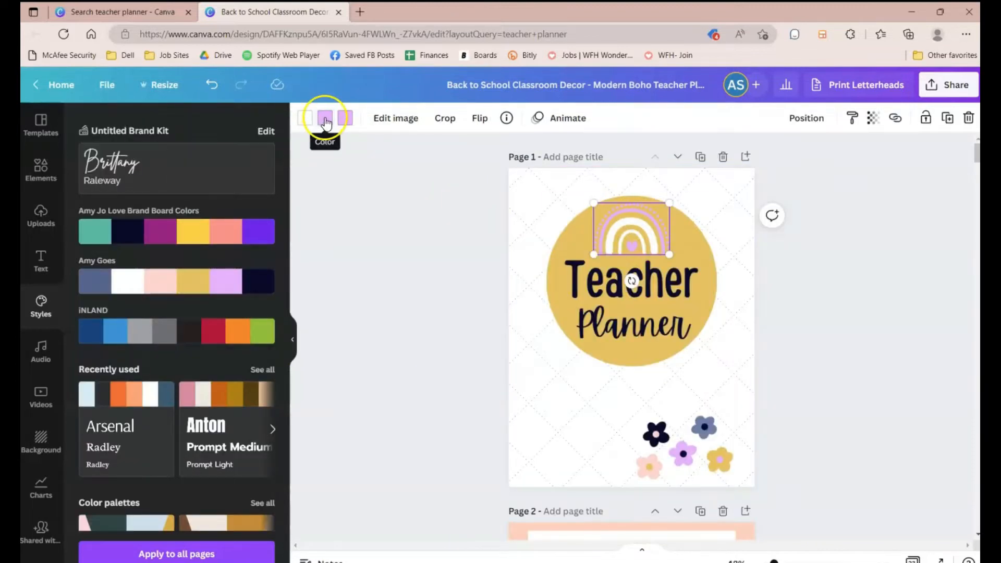
# Step: Recolor the rainbow's lilac to light peach throughout the document, then apply the style to all pages
pyautogui.click(325, 118)
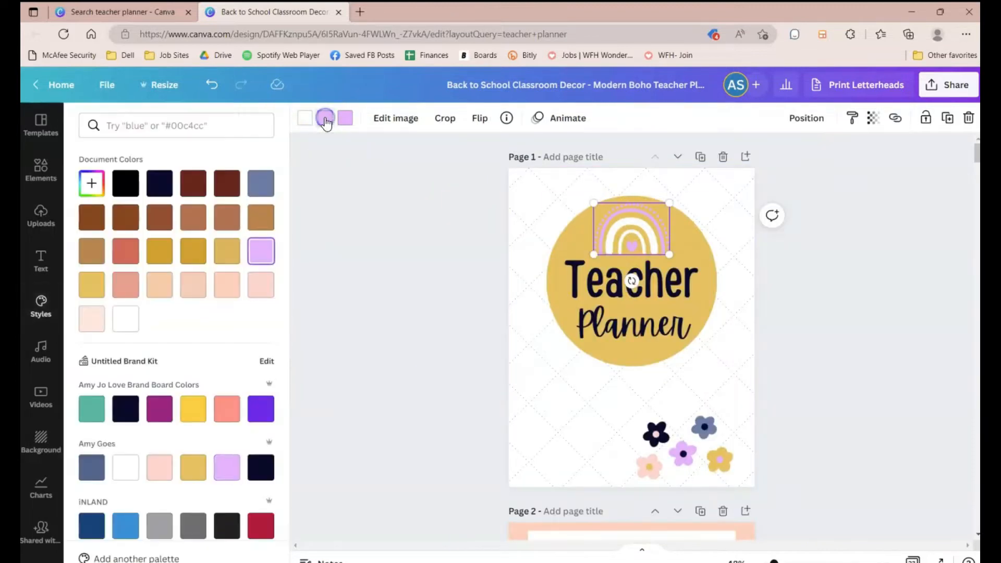
pyautogui.click(90, 323)
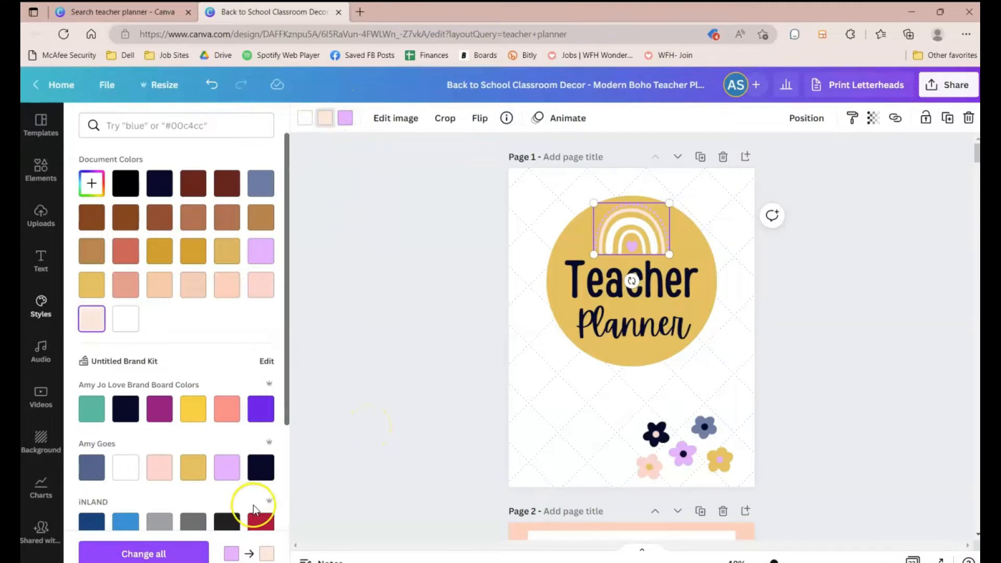
pyautogui.click(173, 555)
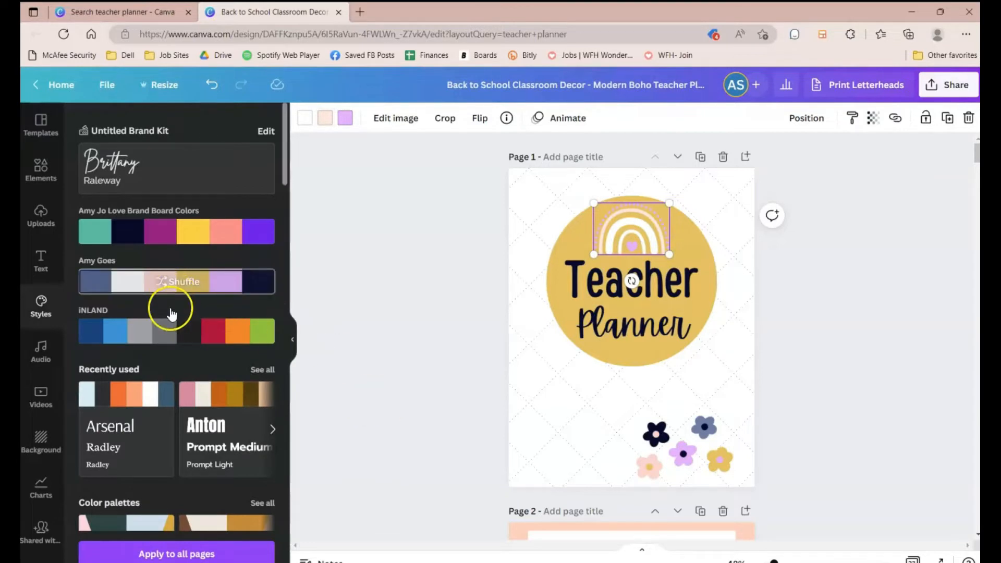
pyautogui.click(205, 555)
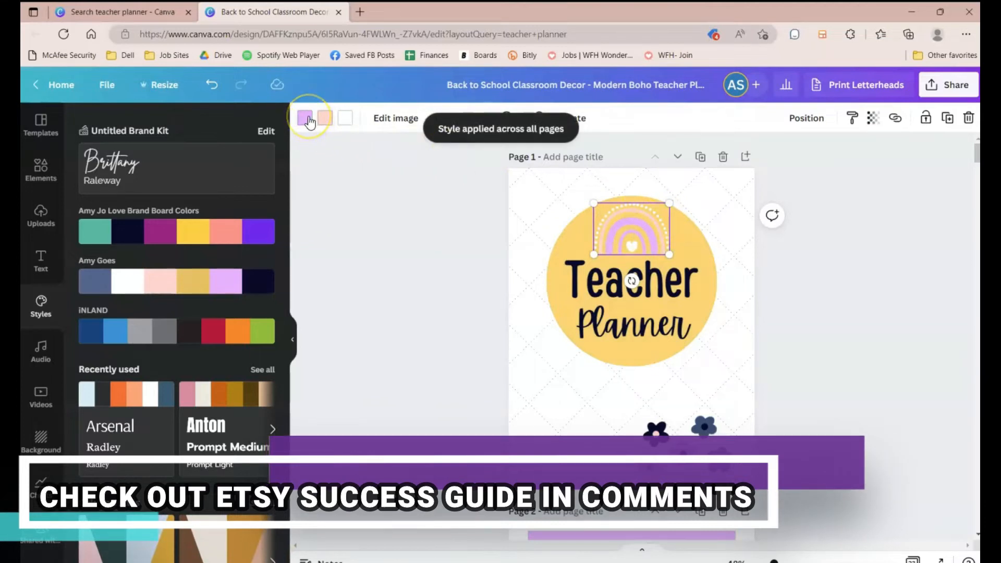
# Step: Lock the lilac background shape on page 2
pyautogui.scroll(-6, 423, 358)
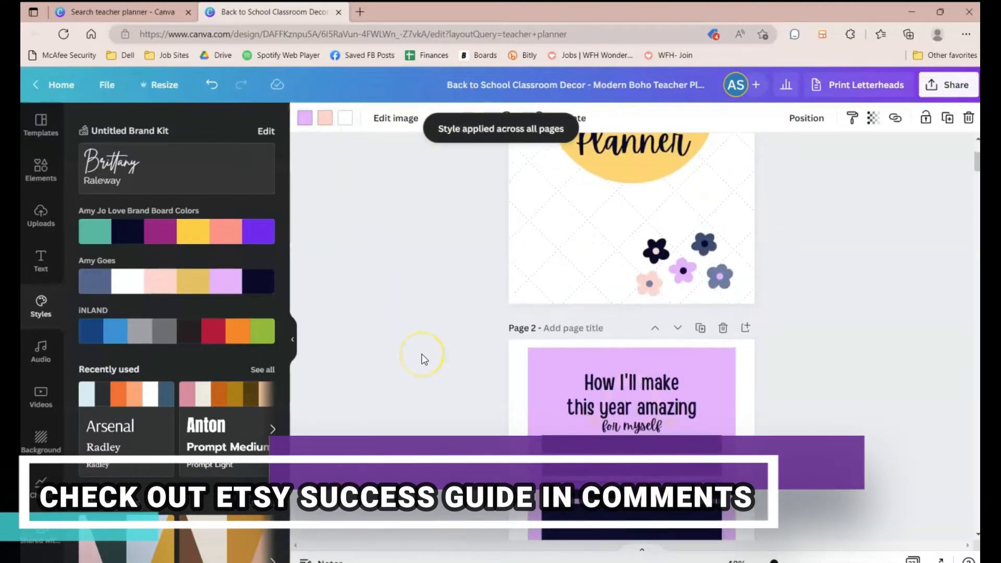
pyautogui.scroll(2, 422, 359)
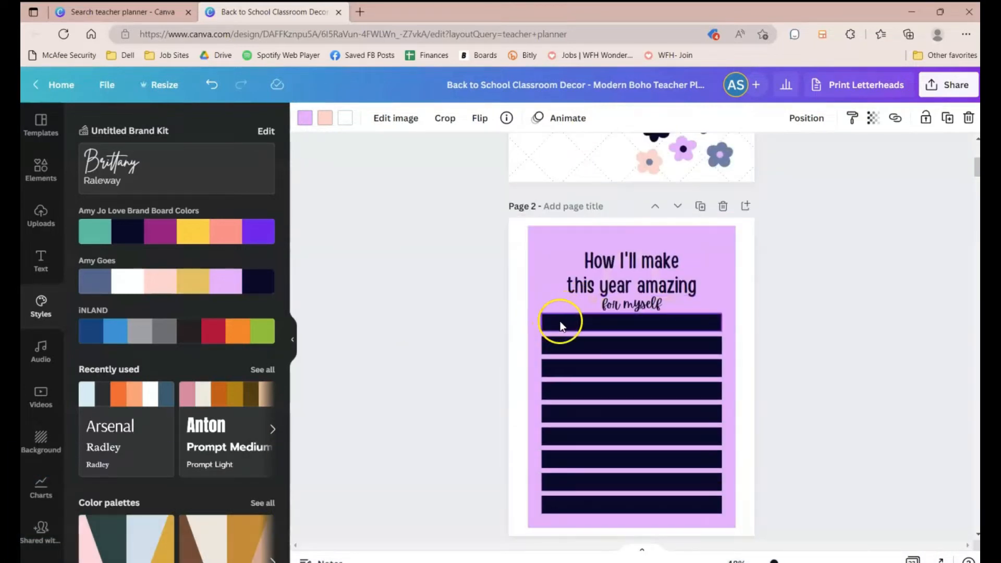
pyautogui.click(540, 273)
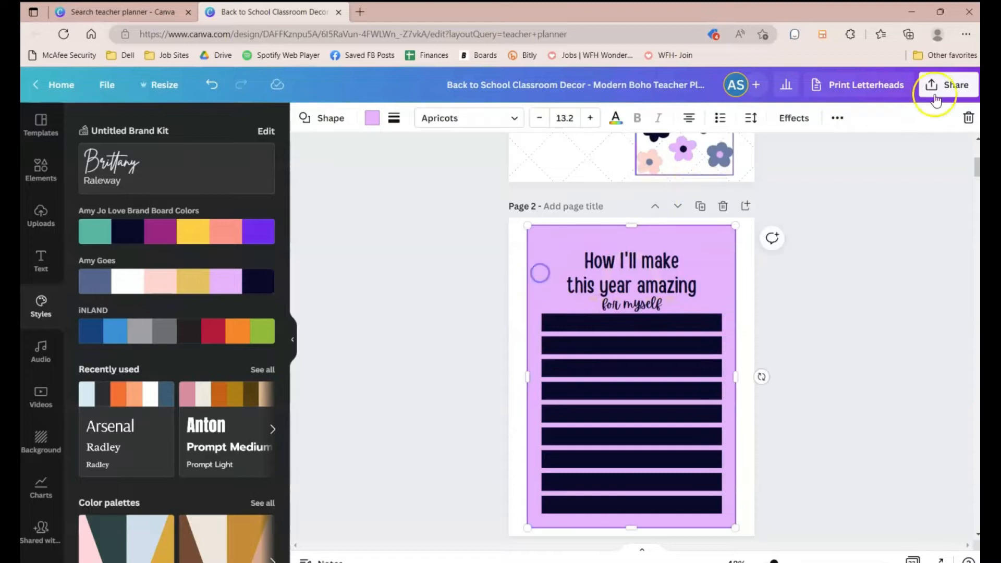
pyautogui.click(837, 118)
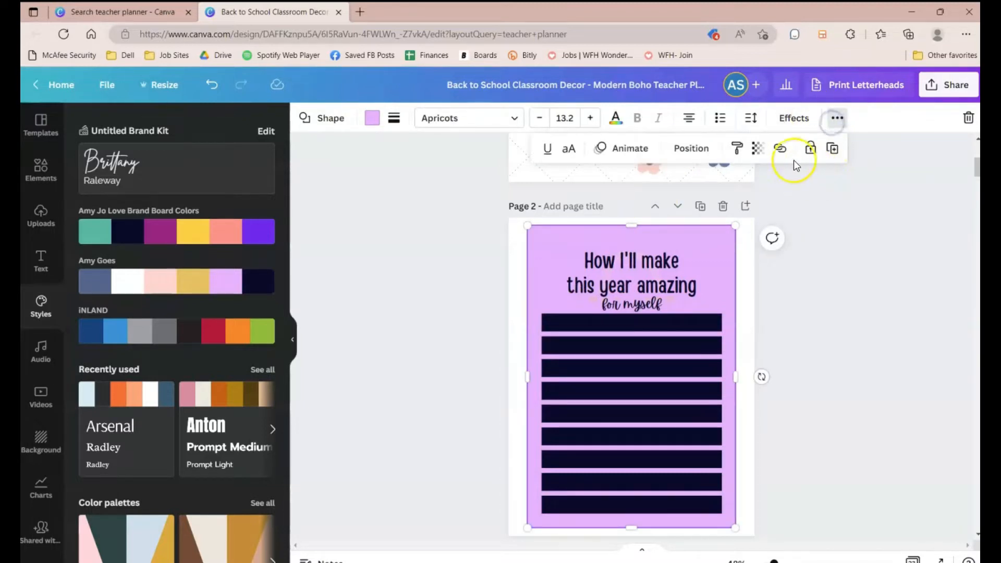
pyautogui.click(811, 151)
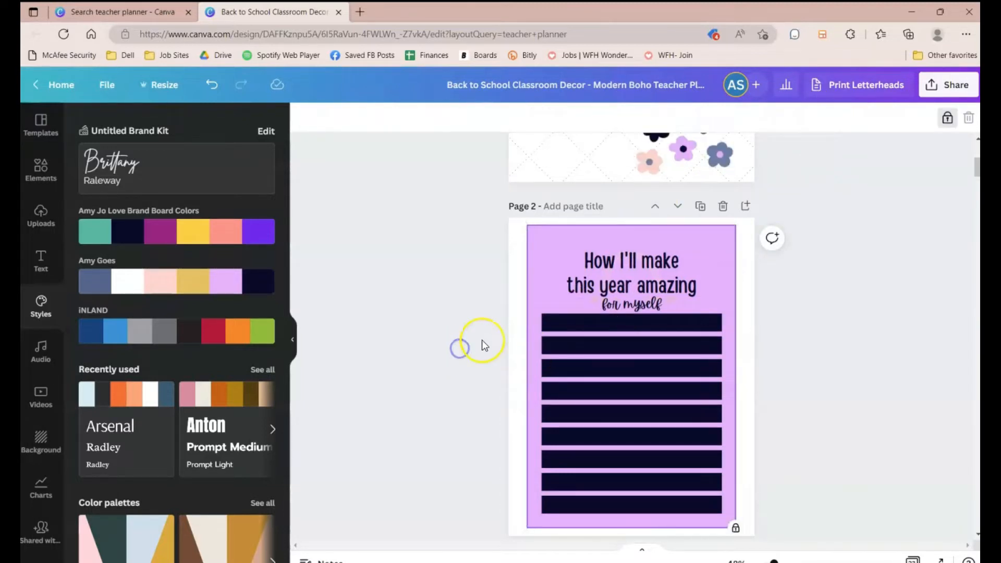
# Step: Change the fill of all the dark writing lines on page 2 to white
pyautogui.moveTo(519, 331); pyautogui.dragTo(605, 511)
pyautogui.click(371, 118)
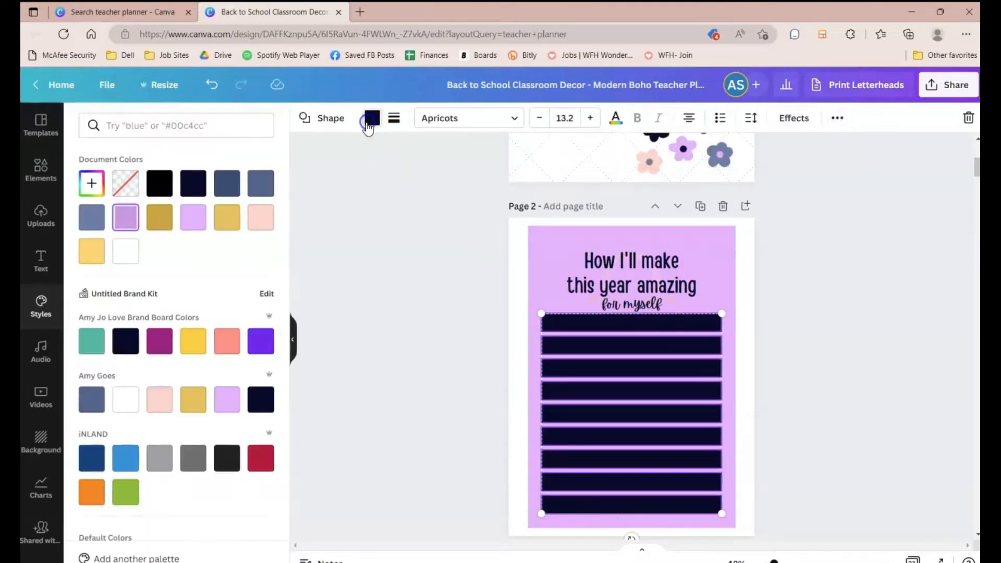
pyautogui.click(126, 251)
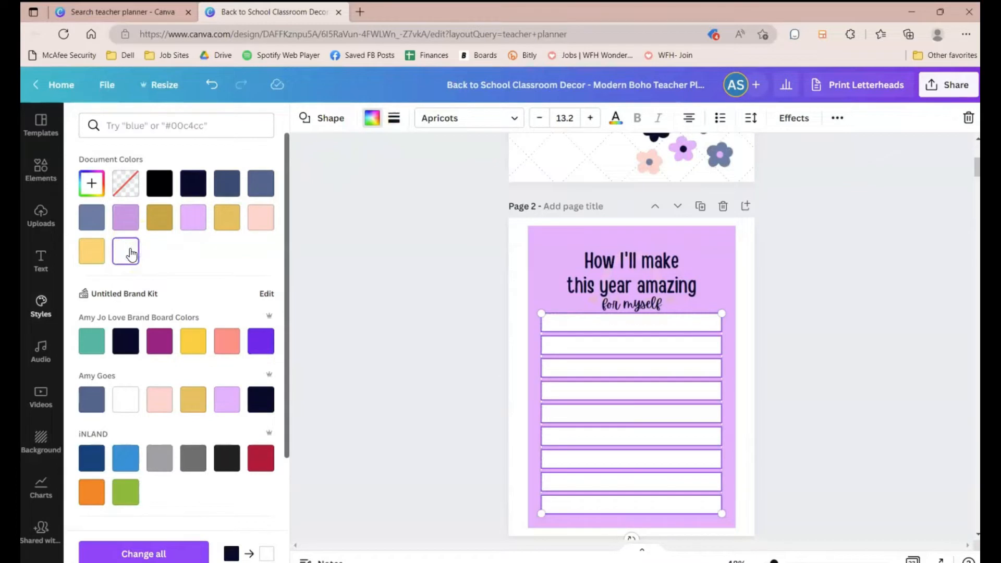
pyautogui.click(440, 267)
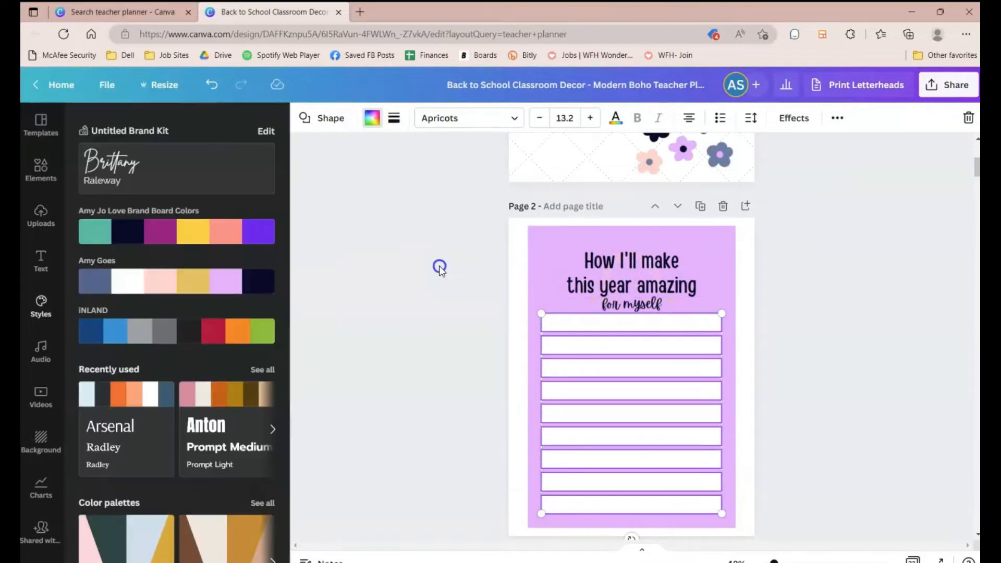
# Step: Send the page 2 title text backward one layer
pyautogui.click(649, 265)
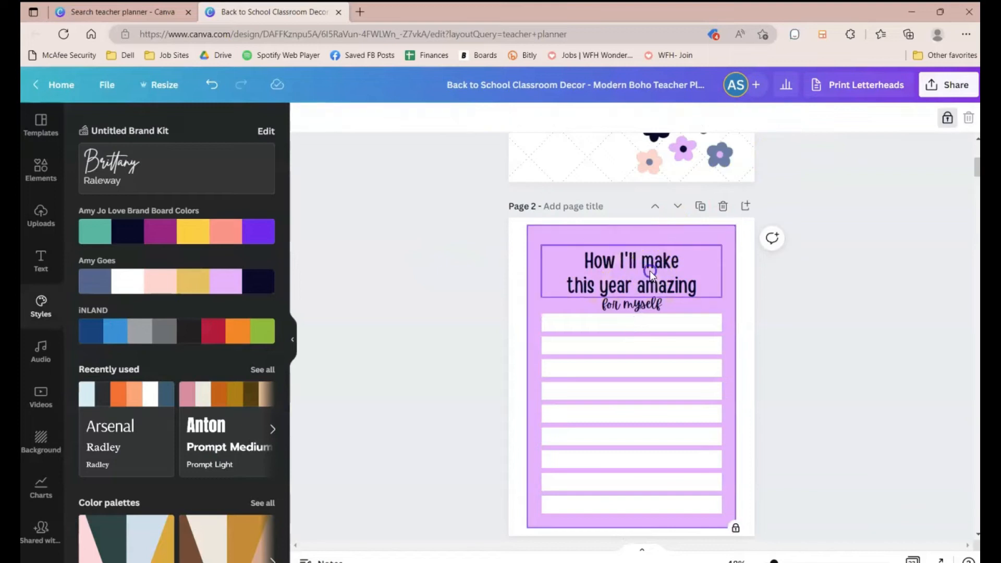
pyautogui.click(891, 117)
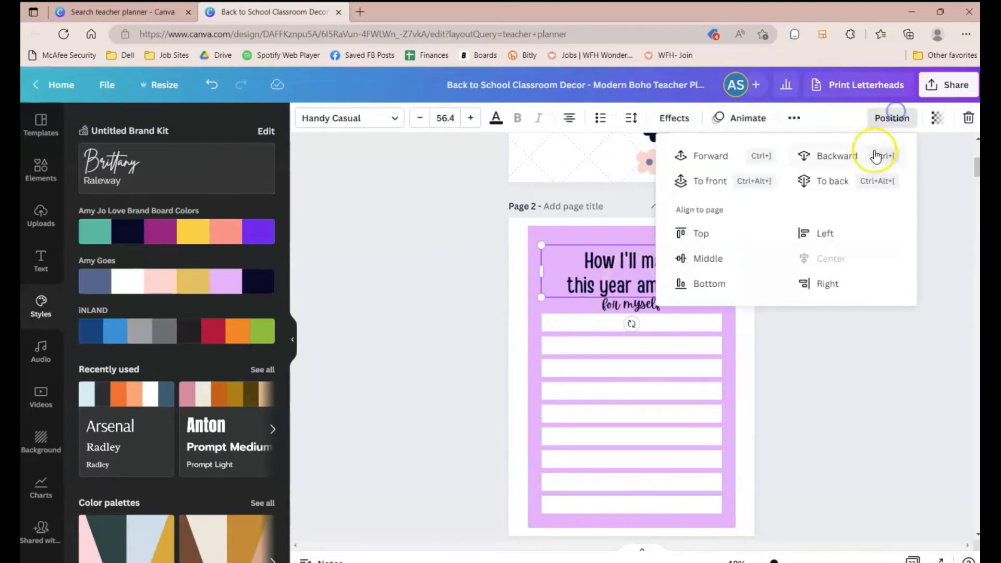
pyautogui.click(835, 155)
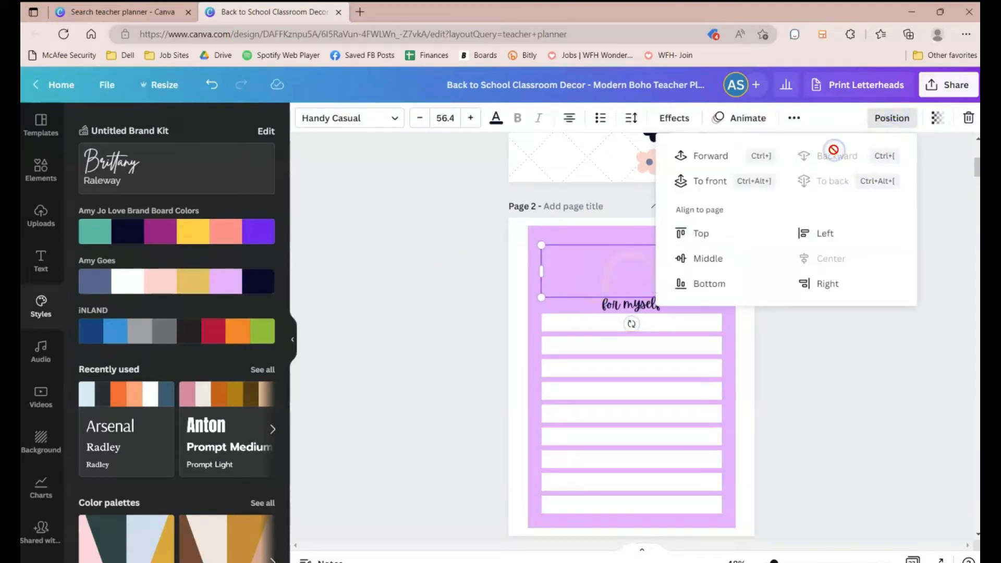
pyautogui.click(638, 264)
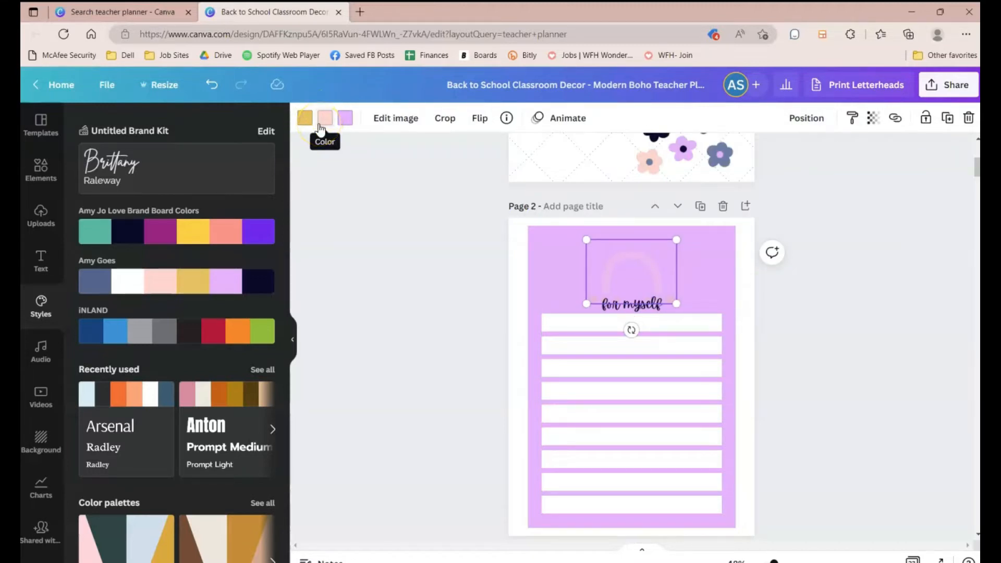
# Step: Lower the transparency of the page 2 rainbow graphic and move it slightly upward
pyautogui.click(873, 118)
pyautogui.moveTo(868, 168)
pyautogui.mouseDown()
pyautogui.moveTo(783, 165)
pyautogui.moveTo(792, 175)
pyautogui.moveTo(849, 175)
pyautogui.mouseUp()
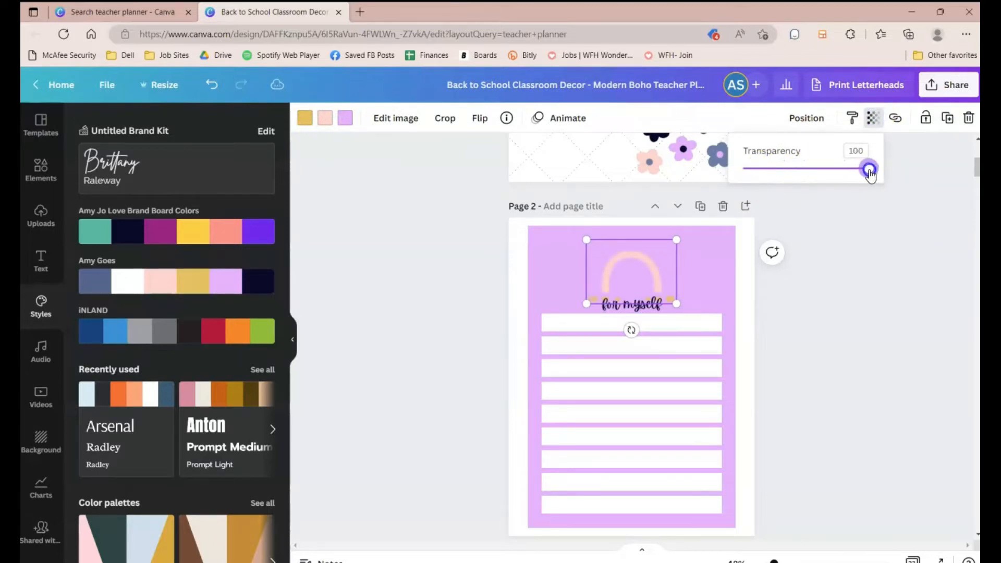
pyautogui.moveTo(890, 176); pyautogui.dragTo(828, 175)
pyautogui.moveTo(632, 265); pyautogui.dragTo(632, 250)
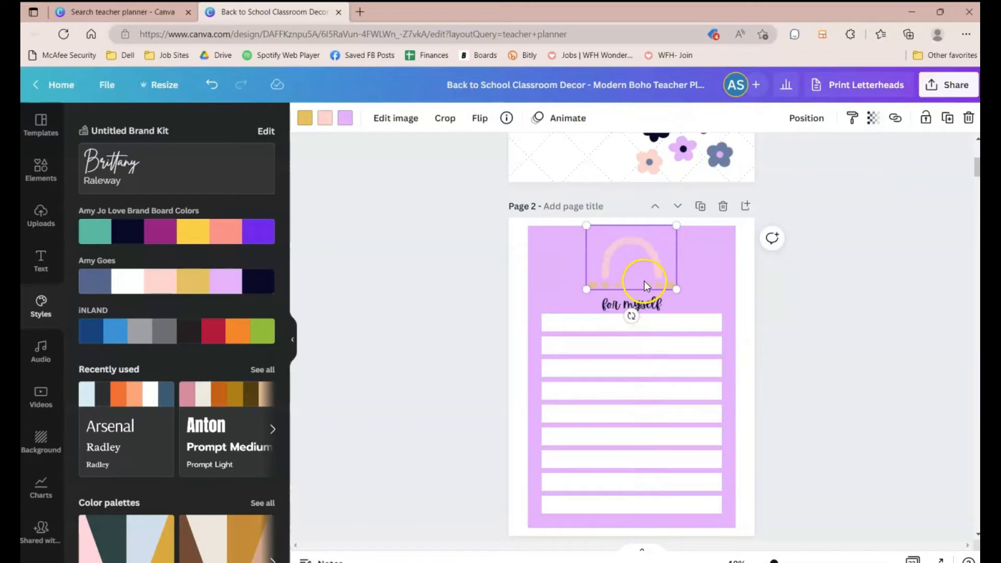
# Step: Bring the rainbow graphic forward one layer
pyautogui.click(824, 119)
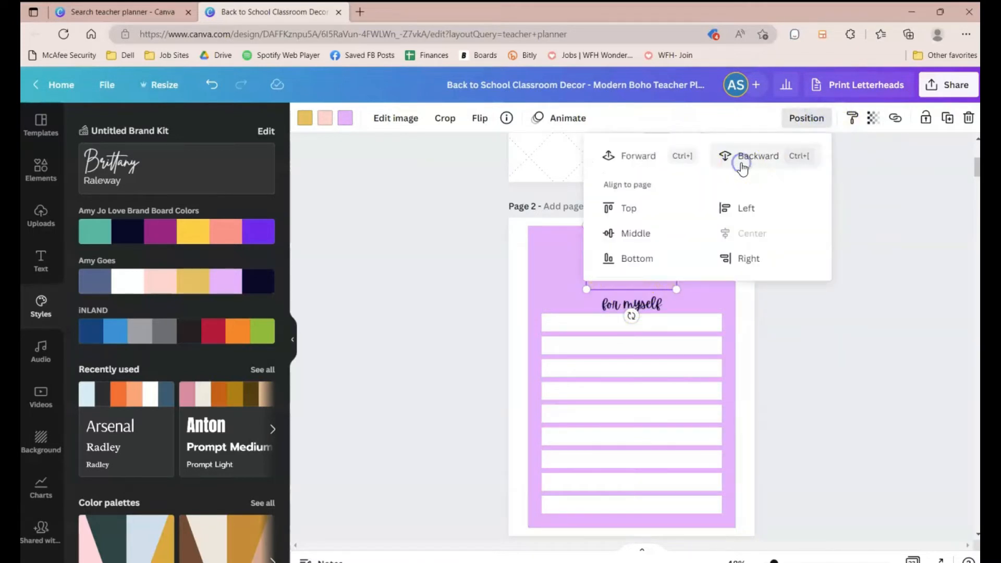
pyautogui.click(648, 159)
pyautogui.click(772, 344)
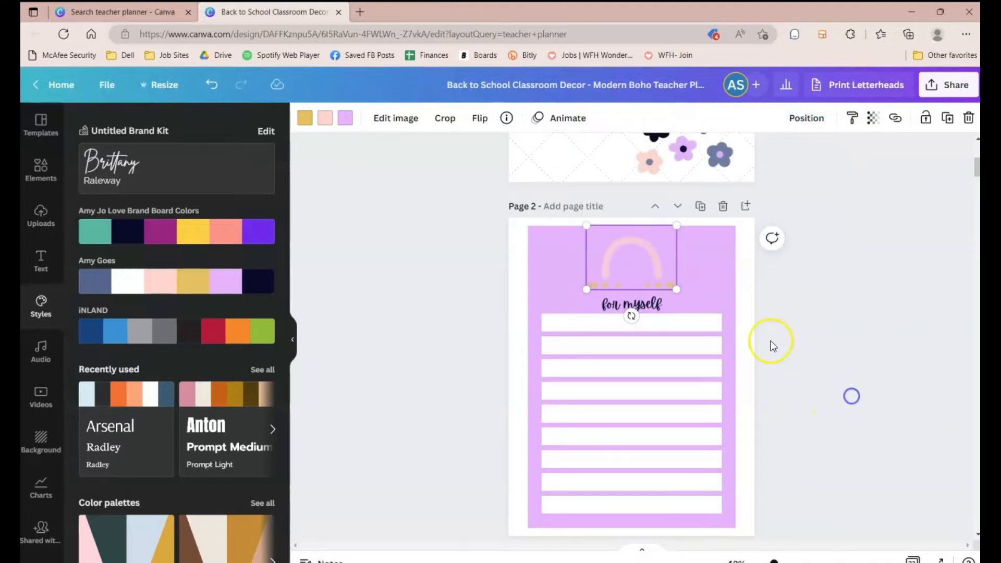
pyautogui.click(698, 291)
pyautogui.click(759, 356)
pyautogui.click(692, 286)
# Step: Undo the last five changes
pyautogui.click(214, 91)
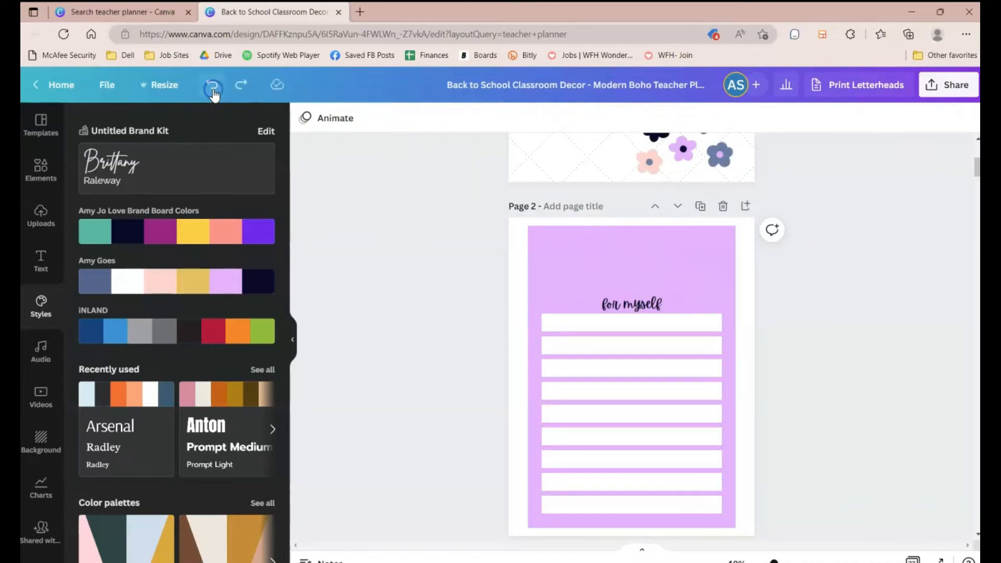
pyautogui.click(214, 91)
pyautogui.click(213, 91)
pyautogui.click(213, 91)
pyautogui.click(213, 90)
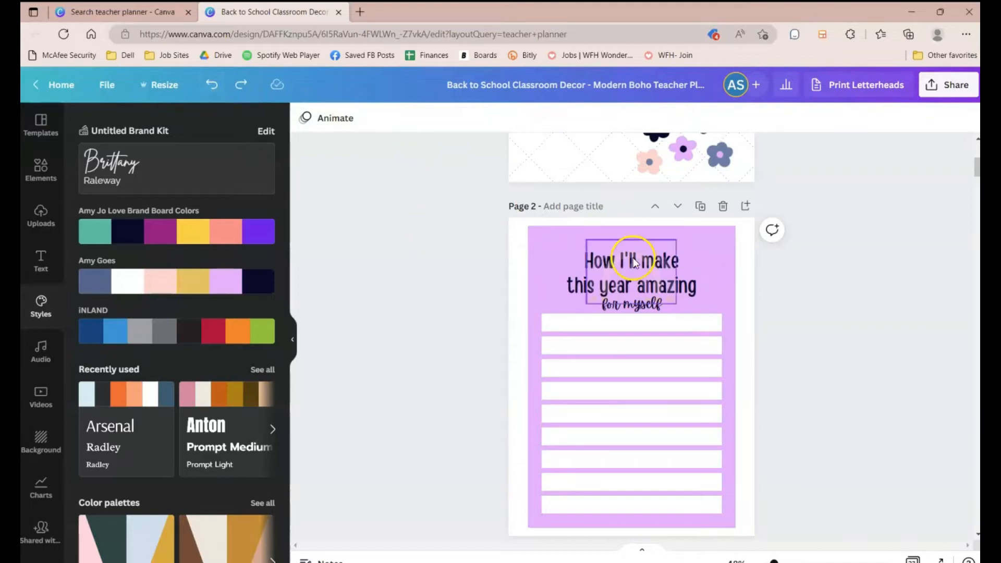
# Step: Move the rainbow graphic to the right of the title and bring it forward one layer
pyautogui.moveTo(616, 267); pyautogui.dragTo(688, 267)
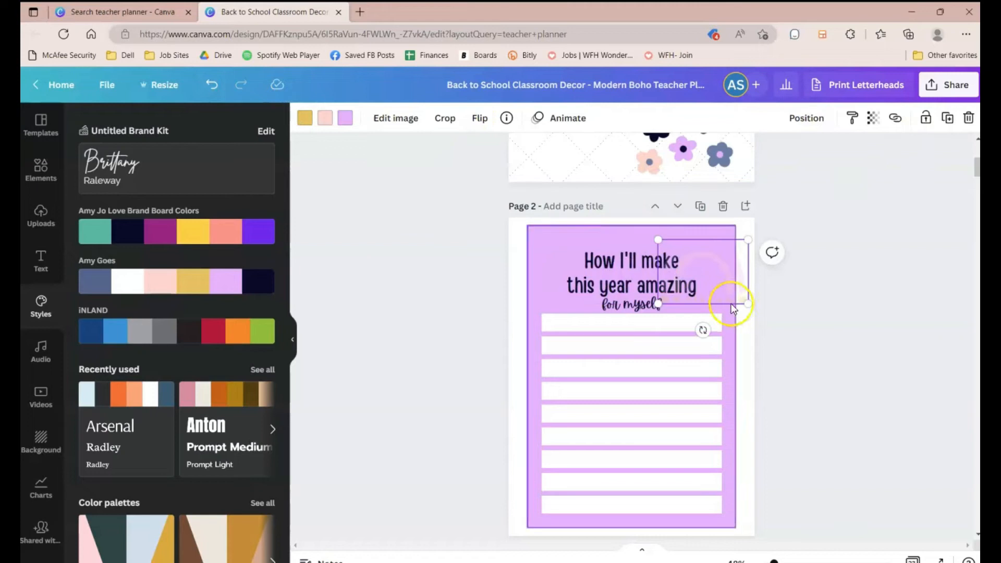
pyautogui.click(807, 120)
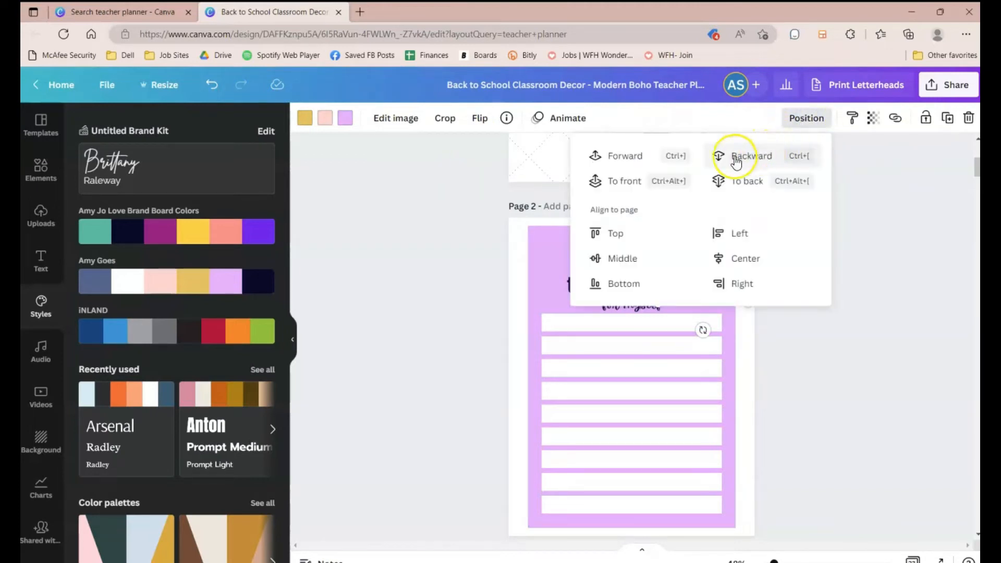
pyautogui.click(625, 155)
pyautogui.click(825, 390)
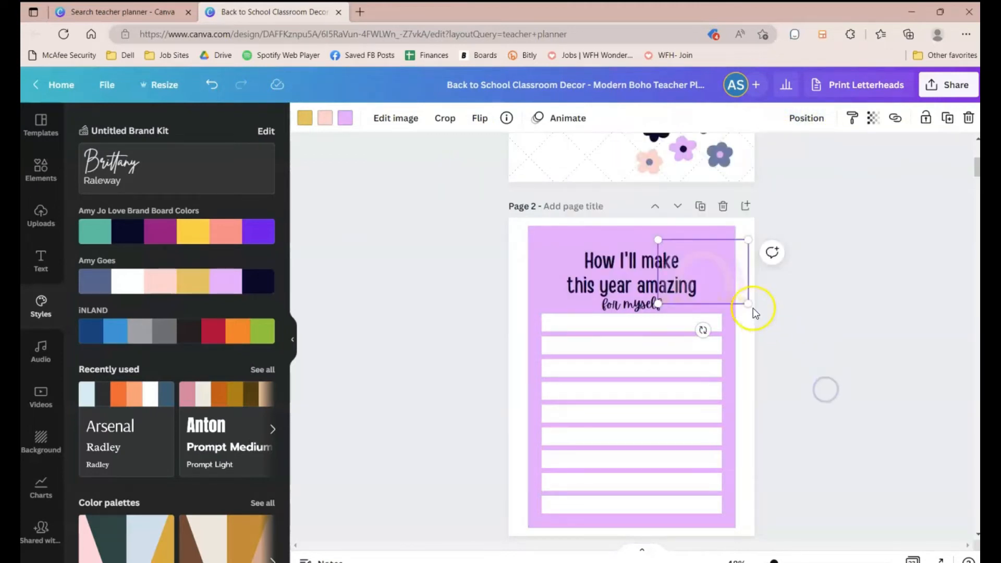
# Step: Nudge the rainbow graphic slightly left and down
pyautogui.click(806, 118)
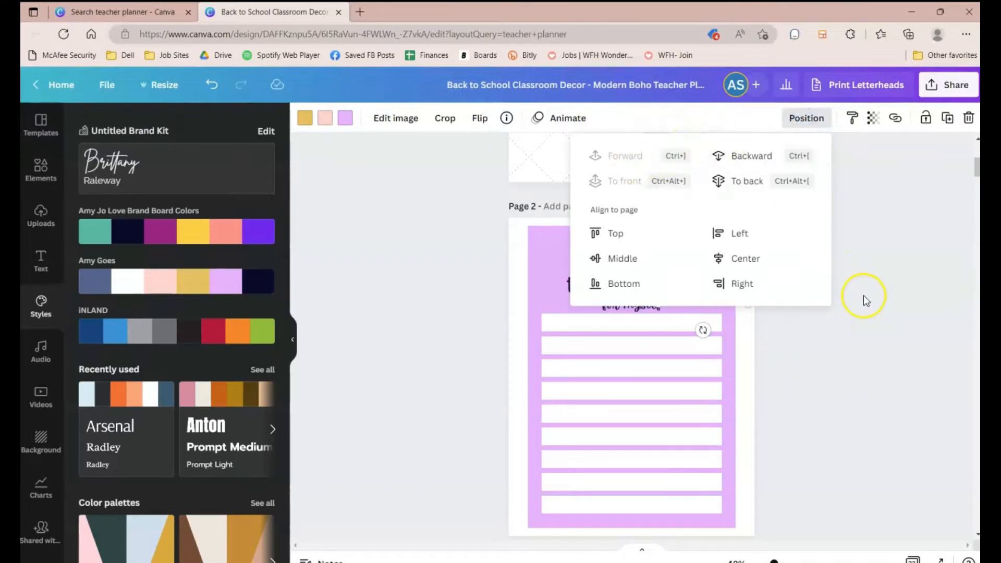
pyautogui.click(839, 364)
pyautogui.moveTo(743, 273)
pyautogui.mouseDown()
pyautogui.moveTo(766, 284)
pyautogui.moveTo(741, 277)
pyautogui.mouseUp()
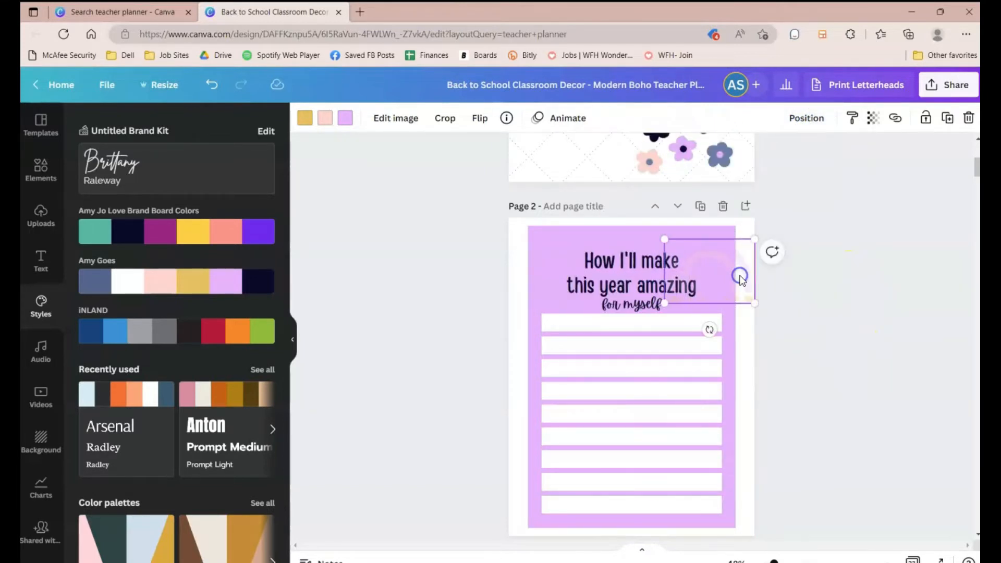
# Step: Inspect the page 2 background shape's effects and layer position options
pyautogui.click(711, 228)
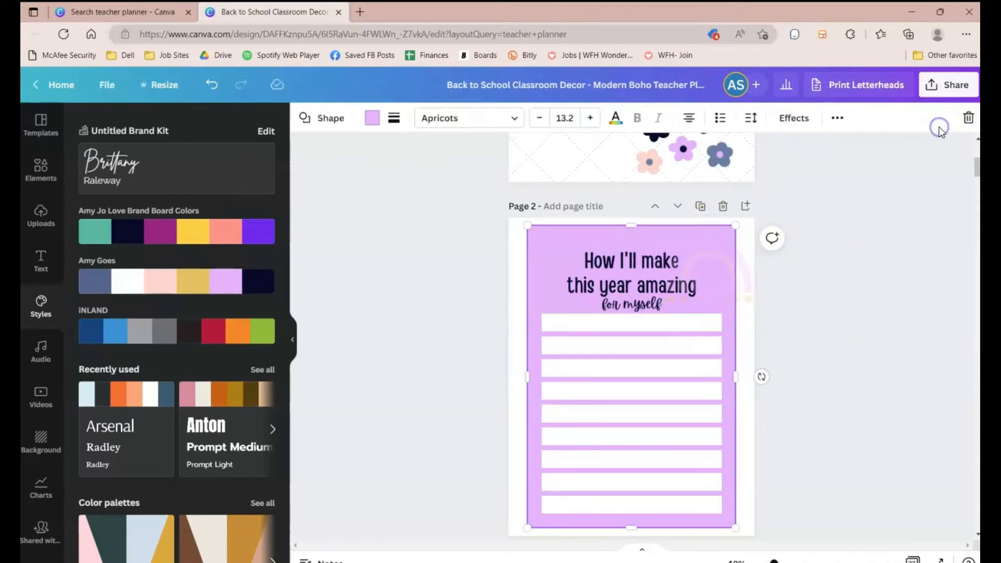
pyautogui.click(794, 118)
pyautogui.click(840, 117)
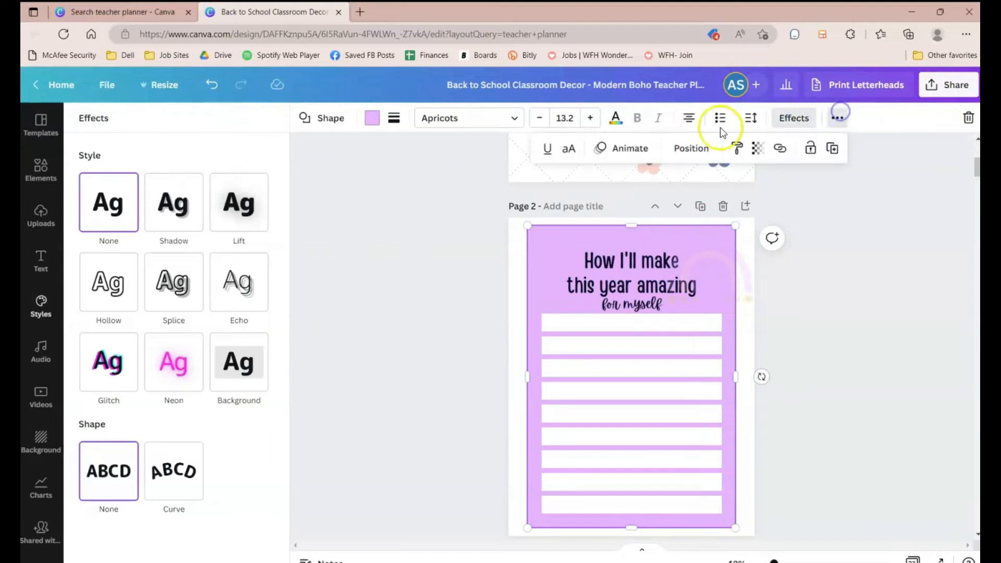
pyautogui.click(691, 148)
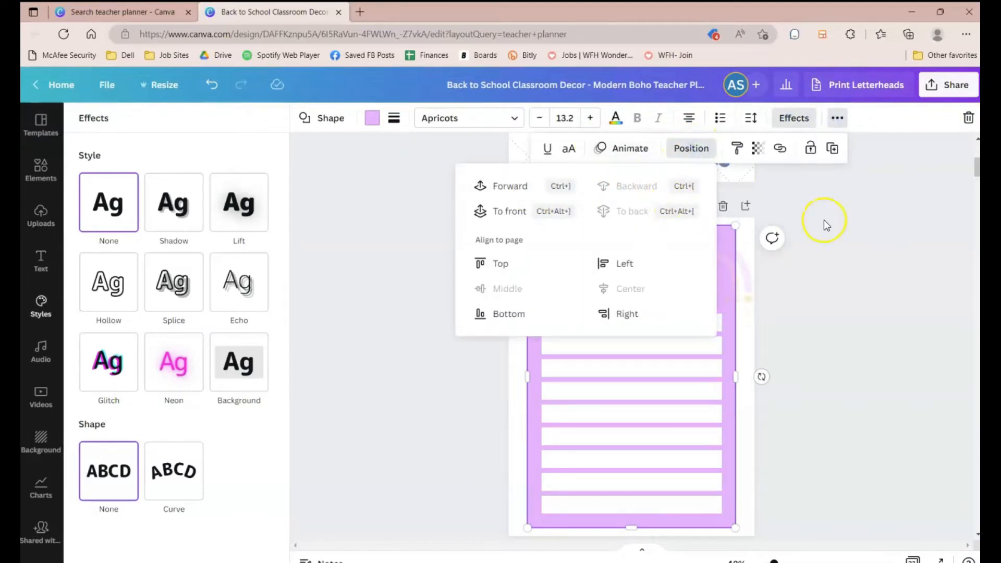
pyautogui.click(902, 297)
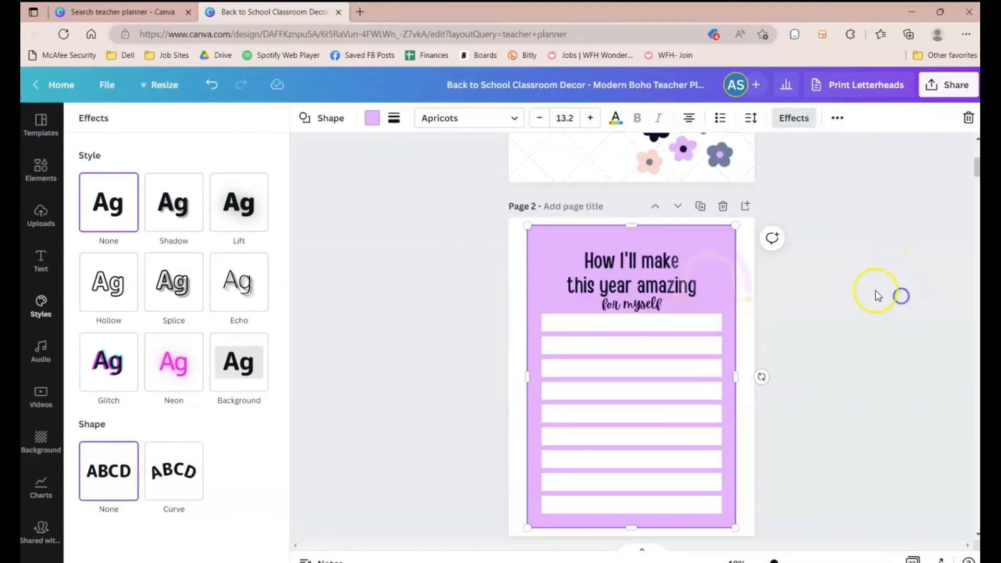
# Step: Recolor the lavender part of the page 2 rainbow graphic to slate blue from the Amy Goes palette
pyautogui.click(751, 271)
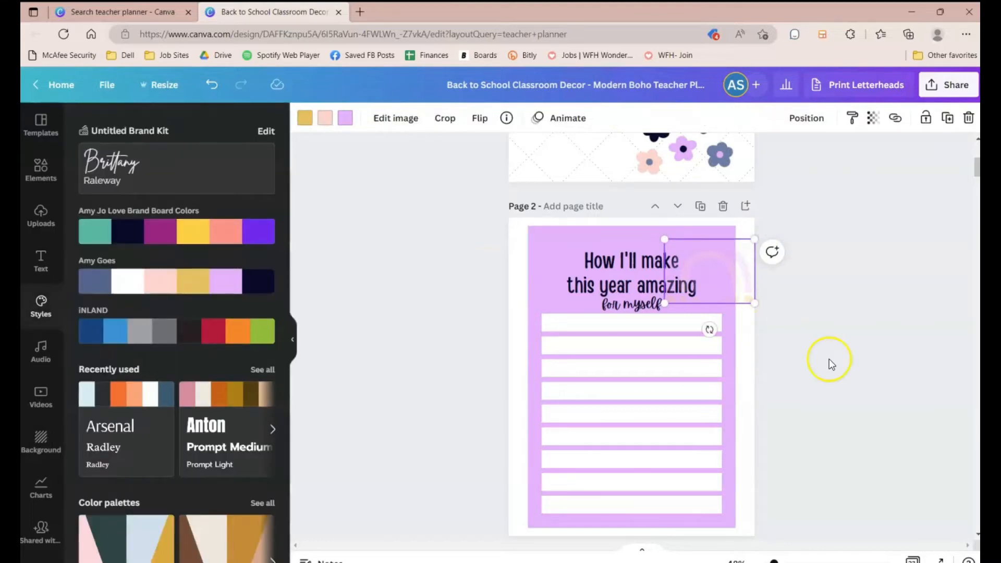
pyautogui.click(344, 120)
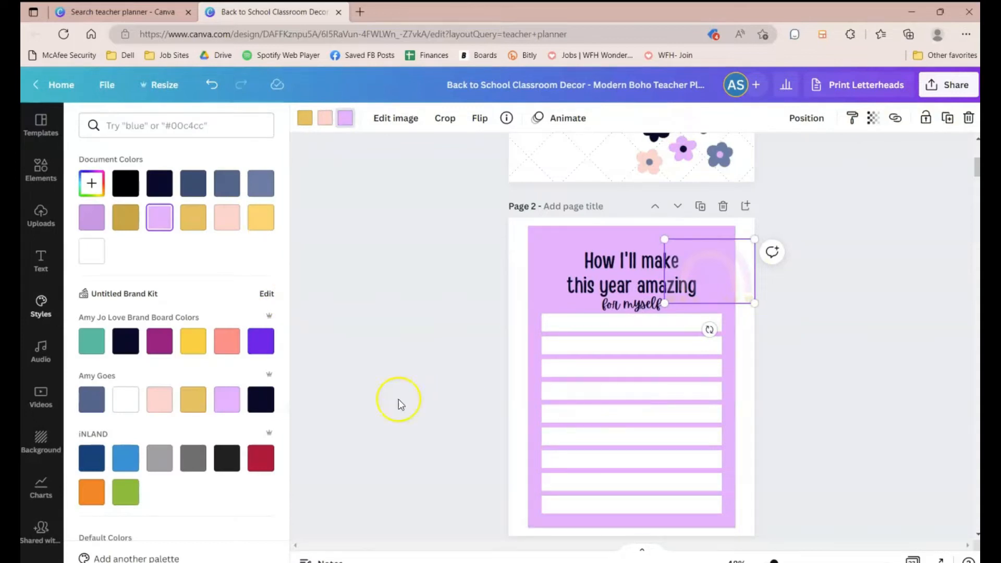
pyautogui.click(92, 399)
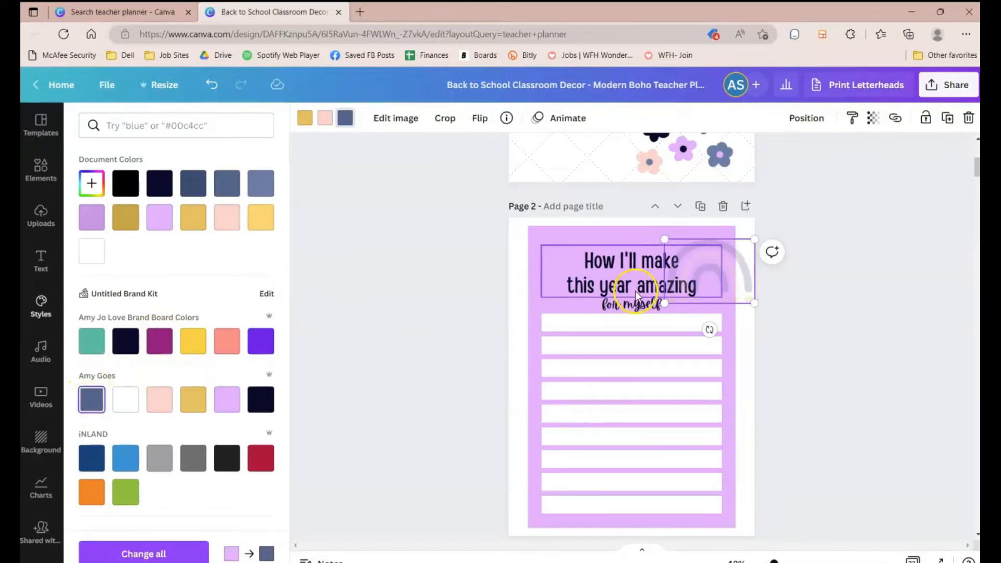
# Step: Move the rainbow graphic behind the page 2 title and shift the heading text slightly up
pyautogui.moveTo(727, 278); pyautogui.dragTo(689, 265)
pyautogui.click(834, 315)
pyautogui.moveTo(671, 302); pyautogui.dragTo(667, 288)
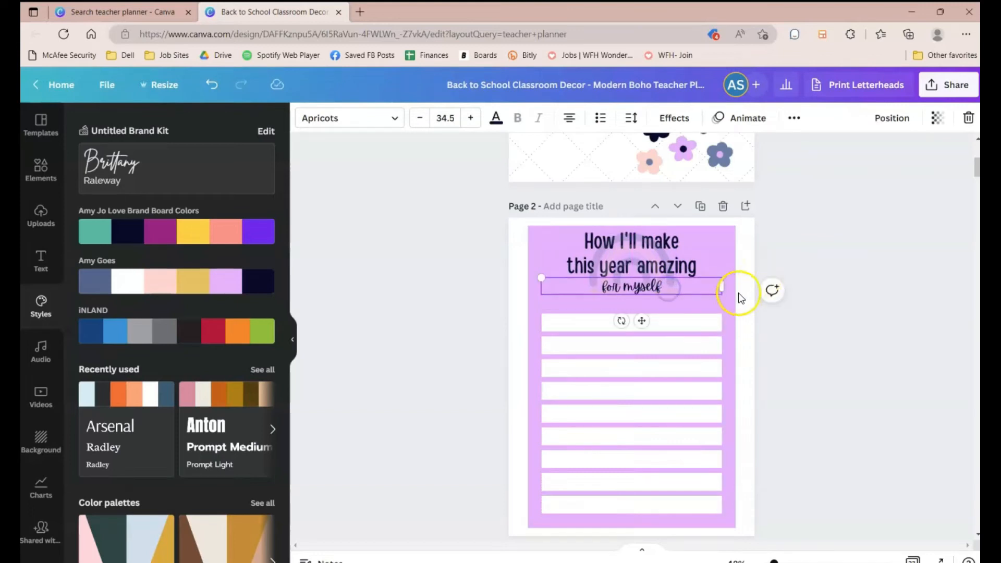
# Step: Duplicate the top white writing row on page 2 and place the copy just above it
pyautogui.click(591, 320)
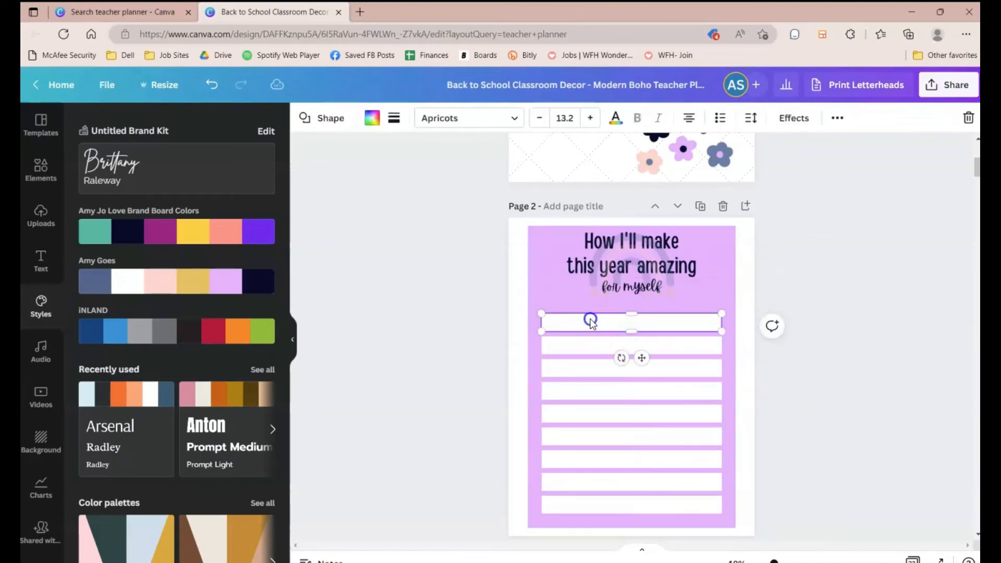
pyautogui.hotkey('ctrl', 'd')
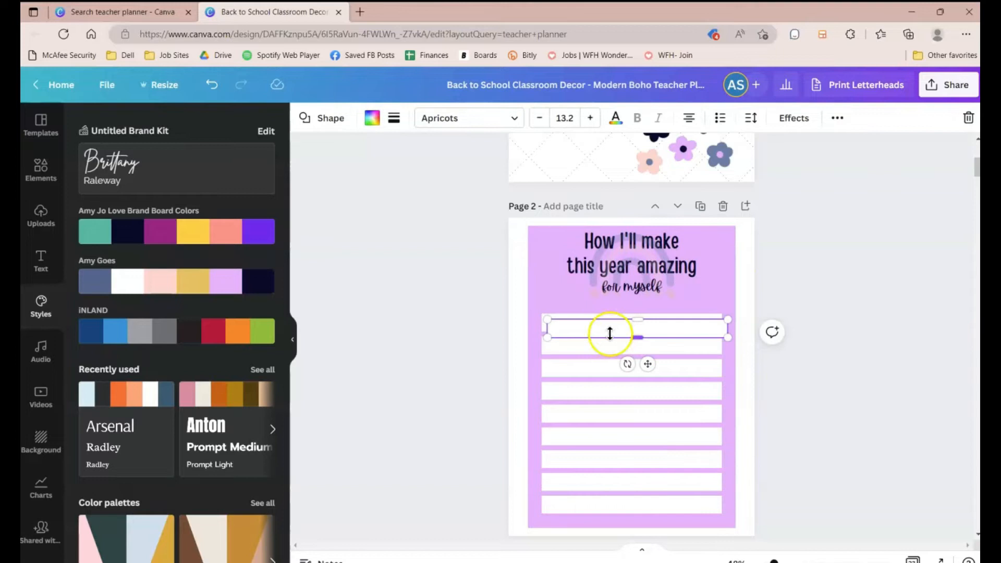
pyautogui.moveTo(602, 327); pyautogui.dragTo(596, 298)
pyautogui.click(857, 494)
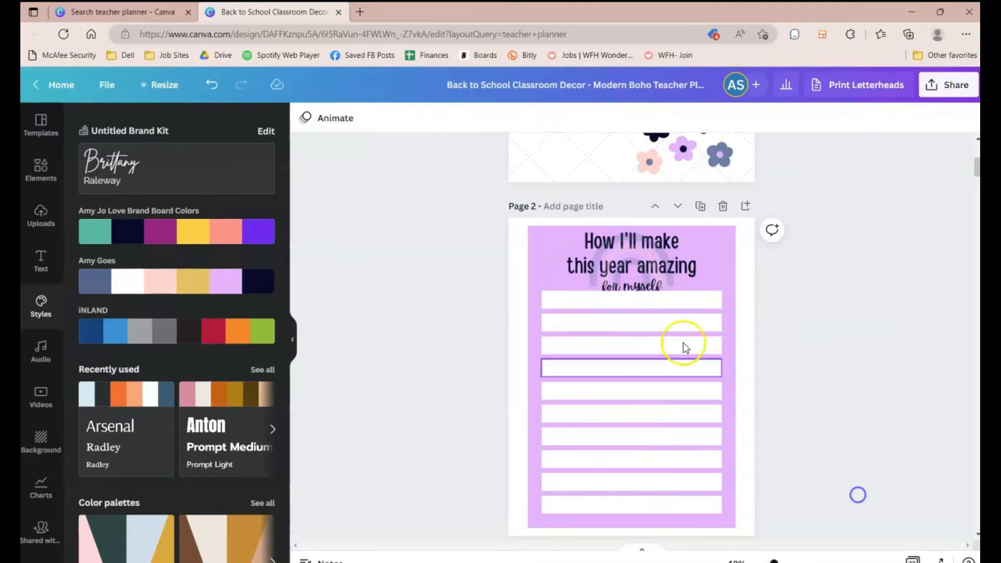
# Step: Lock the page 2 background shape and select all the writing rows by dragging a selection box
pyautogui.click(528, 259)
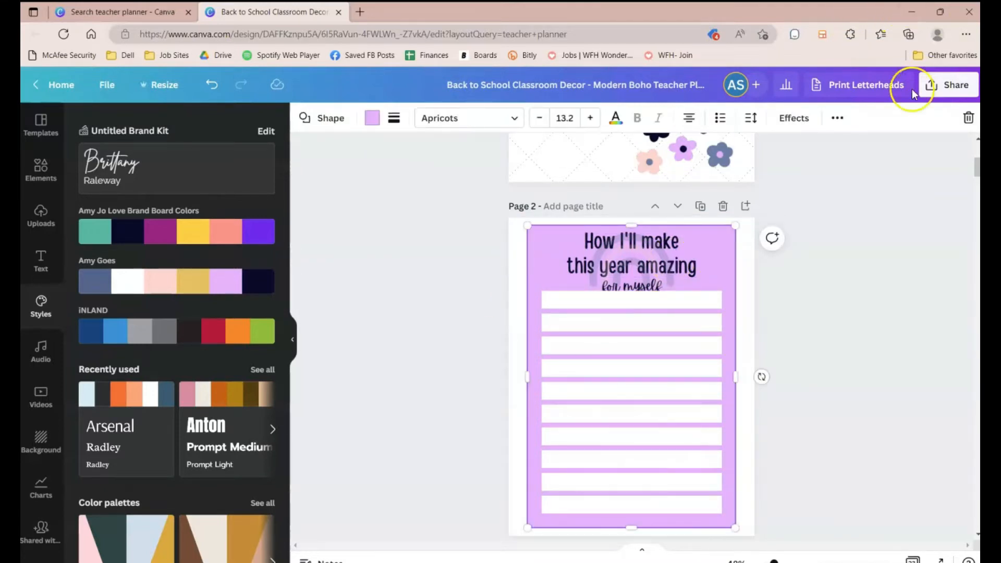
pyautogui.click(838, 118)
pyautogui.click(811, 154)
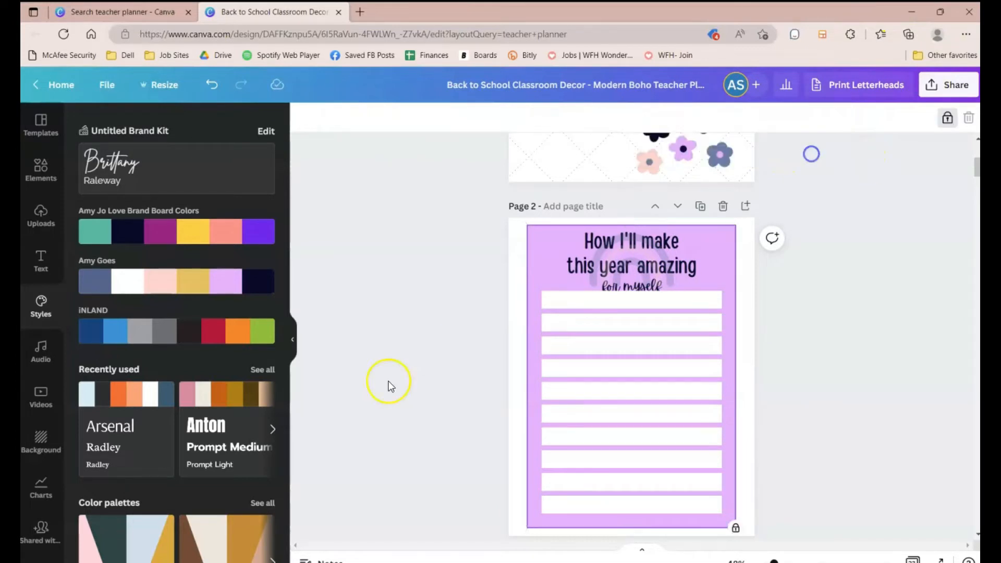
pyautogui.moveTo(468, 292); pyautogui.dragTo(594, 409)
pyautogui.click(422, 331)
pyautogui.moveTo(470, 302); pyautogui.dragTo(594, 515)
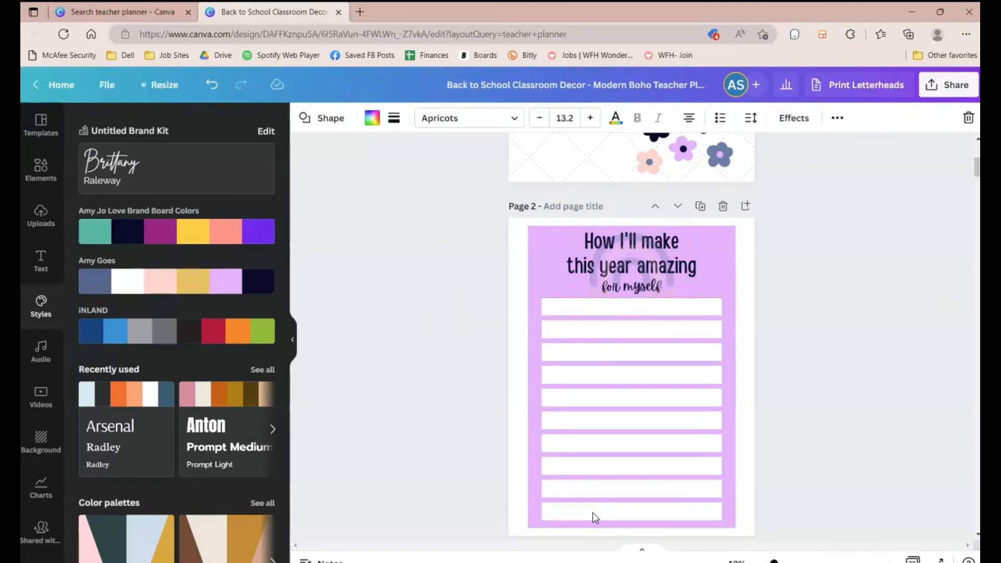
# Step: Set the transparency of the rainbow graphic behind the page 3 title to 54
pyautogui.scroll(-3, 906, 411)
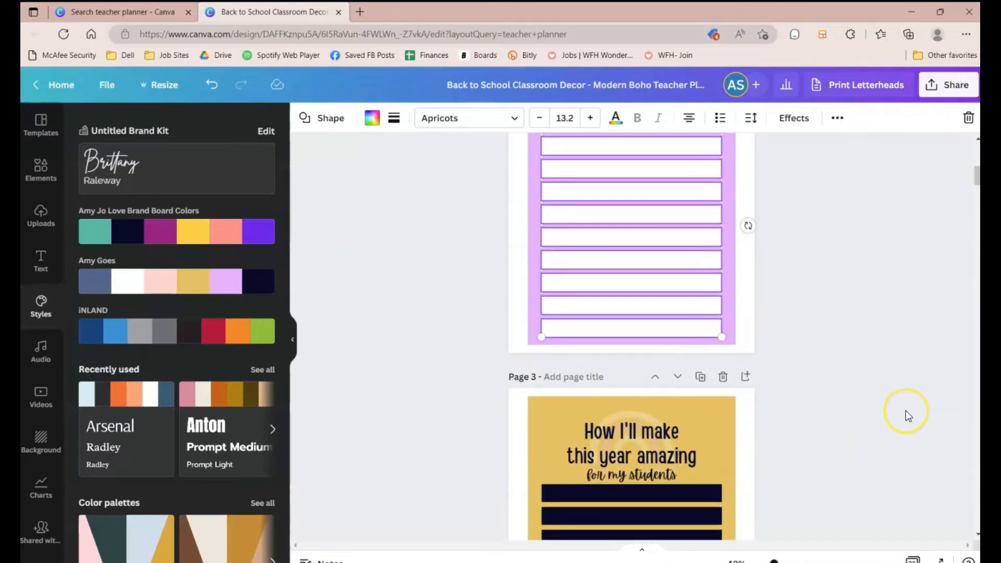
pyautogui.scroll(-2, 888, 401)
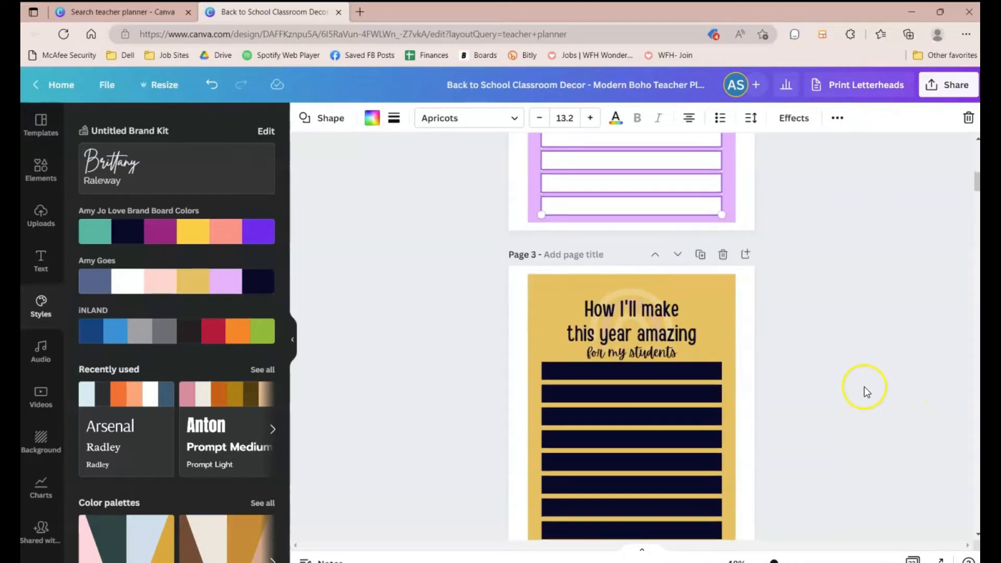
pyautogui.scroll(-2, 822, 362)
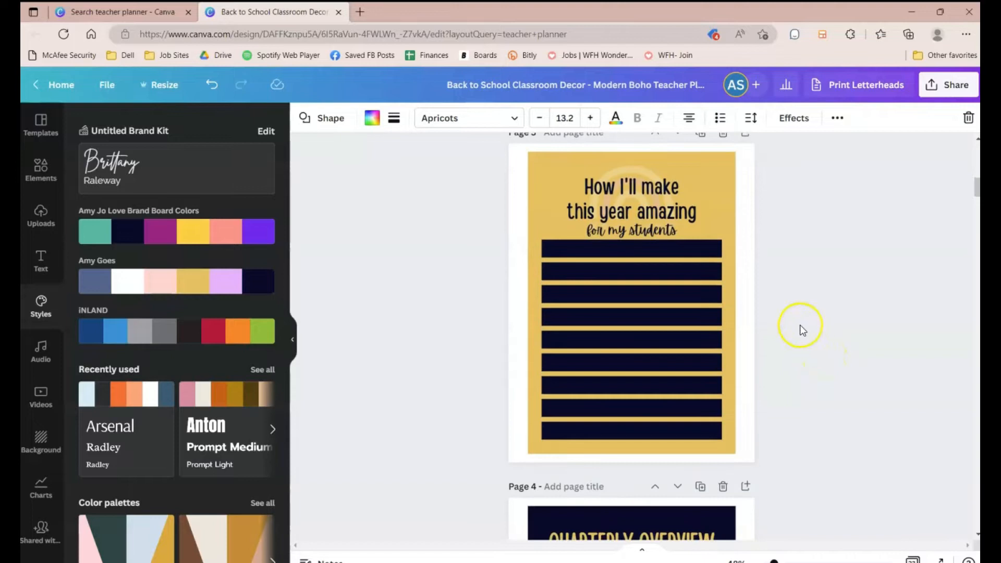
pyautogui.click(542, 202)
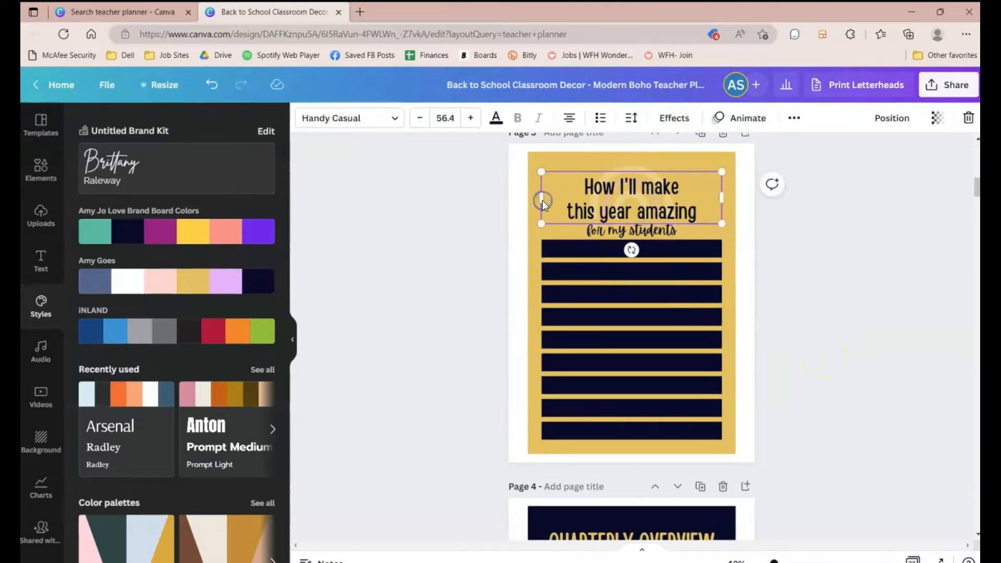
pyautogui.click(640, 167)
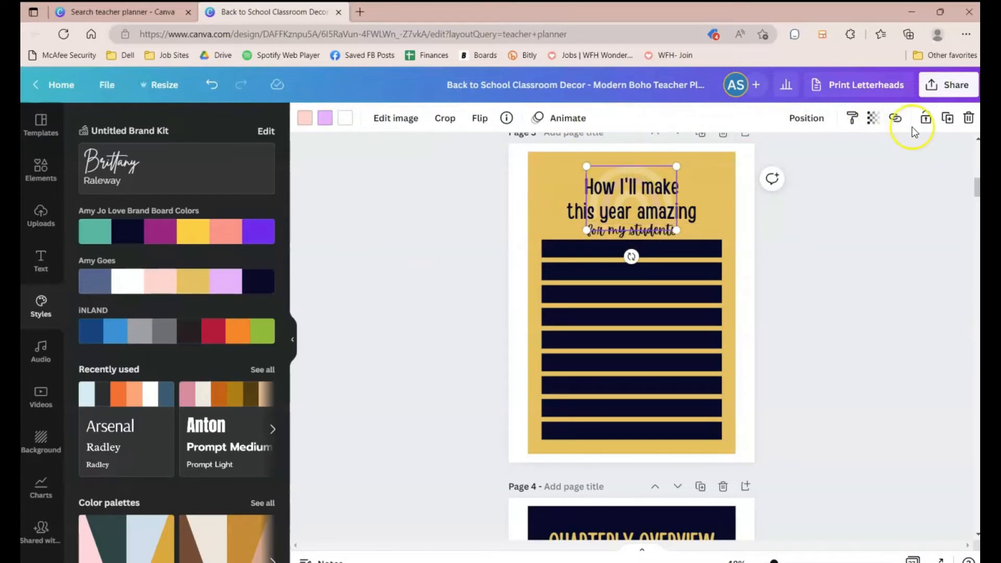
pyautogui.click(869, 126)
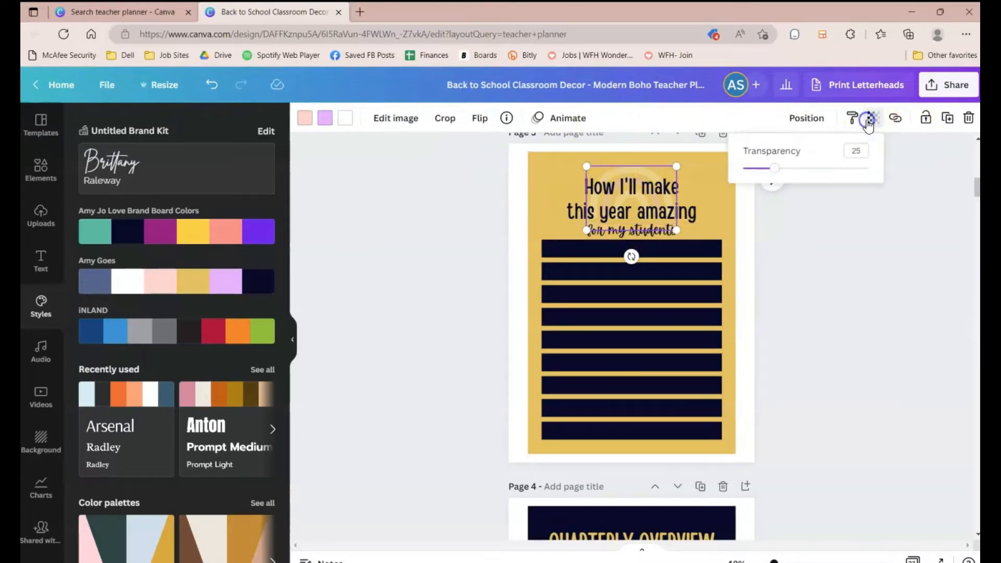
pyautogui.moveTo(780, 174); pyautogui.dragTo(816, 176)
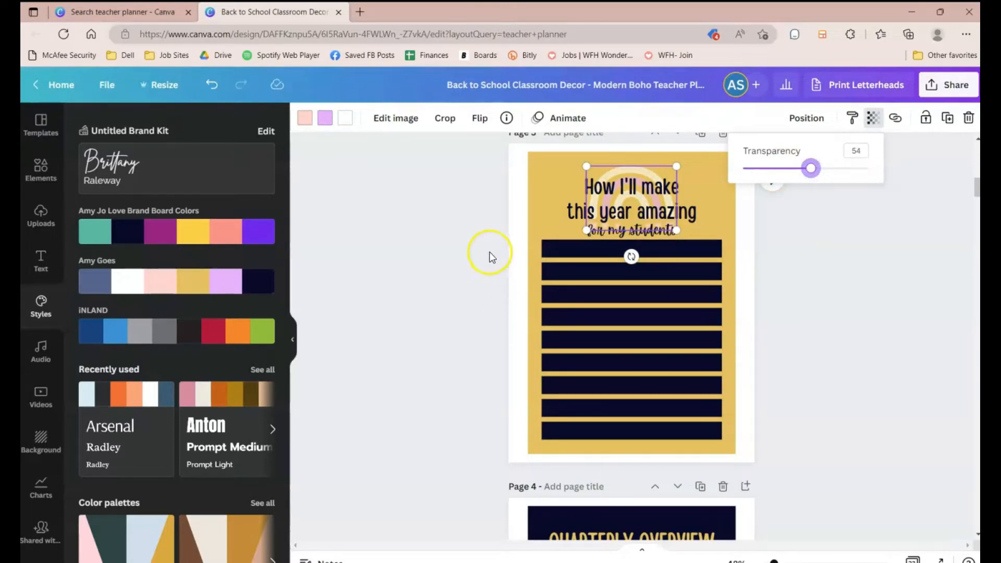
pyautogui.click(545, 211)
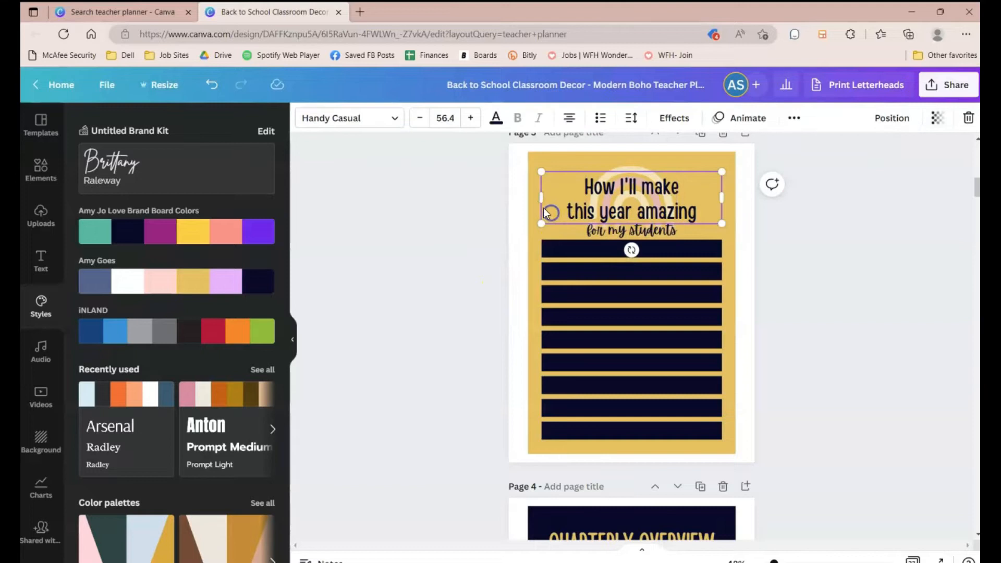
# Step: Lock the page 3 background shape
pyautogui.click(722, 158)
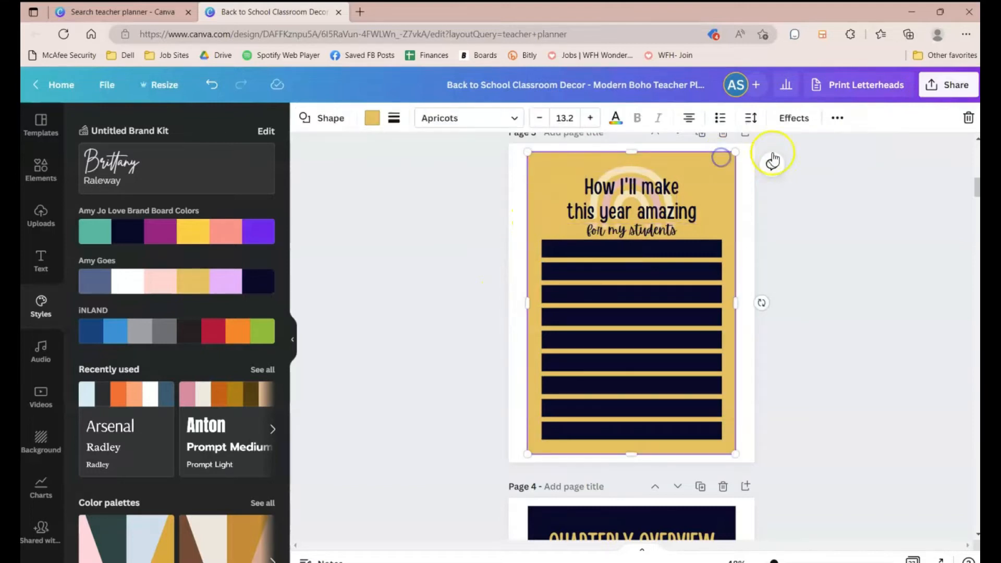
pyautogui.click(835, 119)
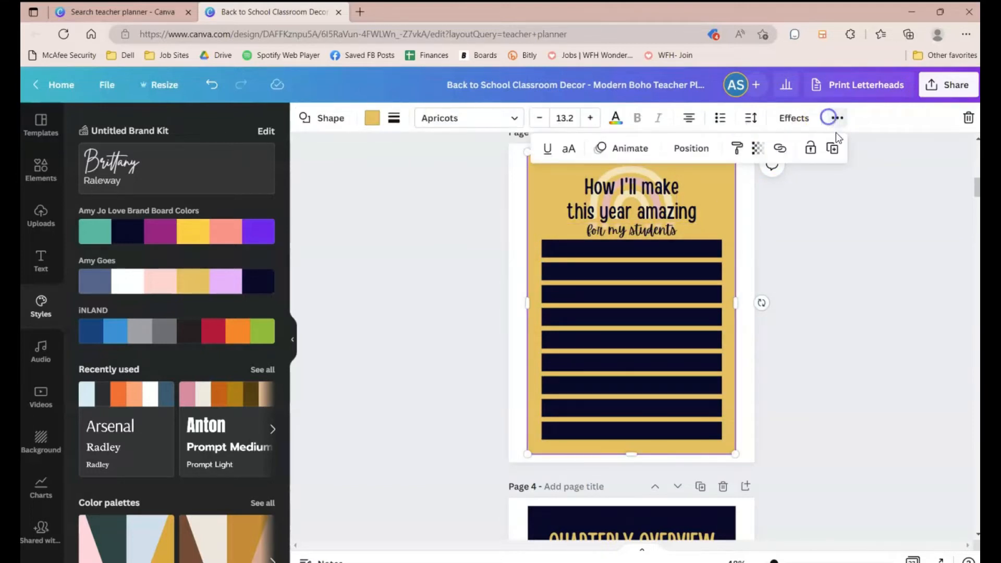
pyautogui.click(810, 147)
# Step: Select all the dark writing rows on page 3 and recolor them white
pyautogui.moveTo(512, 255); pyautogui.dragTo(550, 290)
pyautogui.click(497, 236)
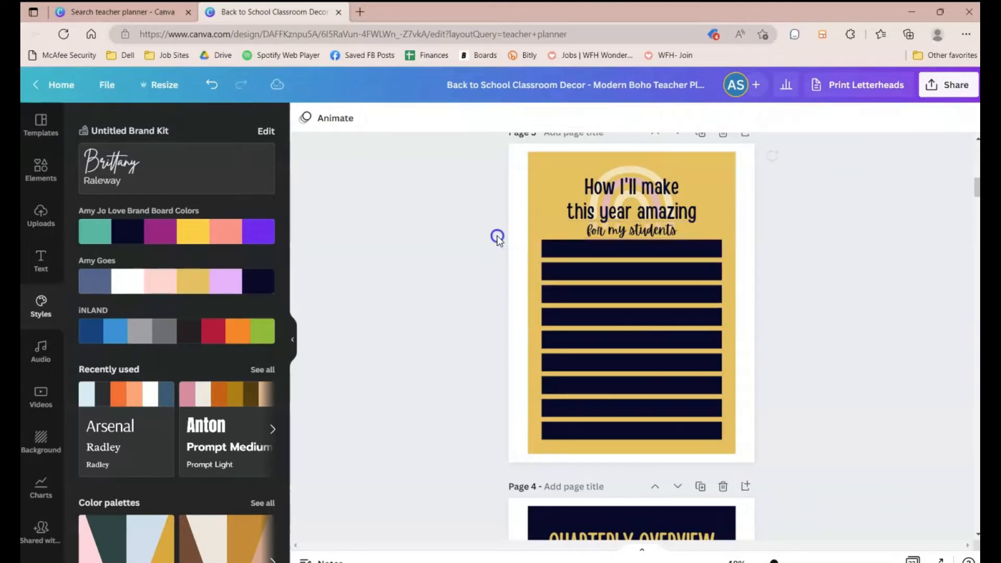
pyautogui.moveTo(495, 243); pyautogui.dragTo(542, 290)
pyautogui.moveTo(570, 354); pyautogui.dragTo(573, 436)
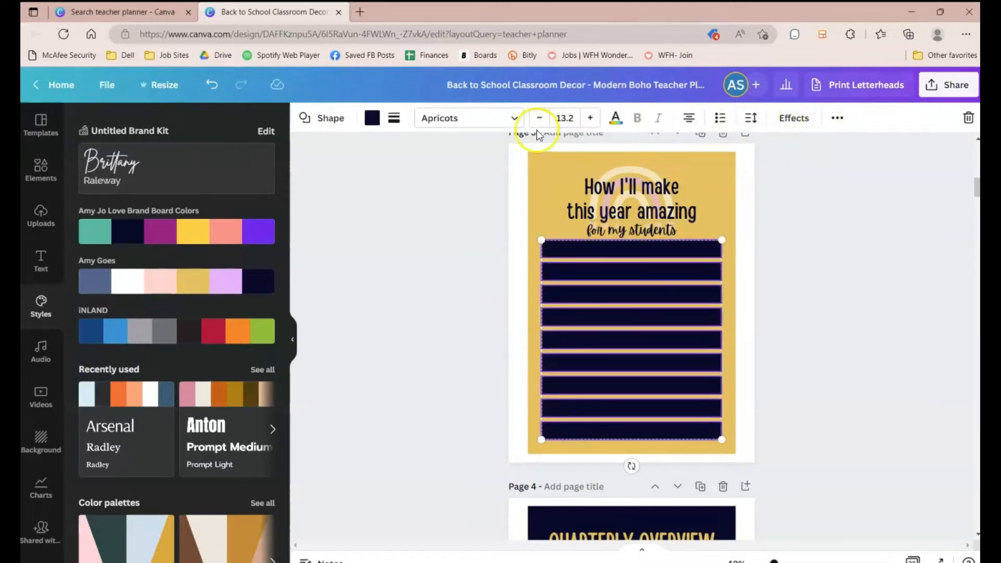
pyautogui.click(373, 119)
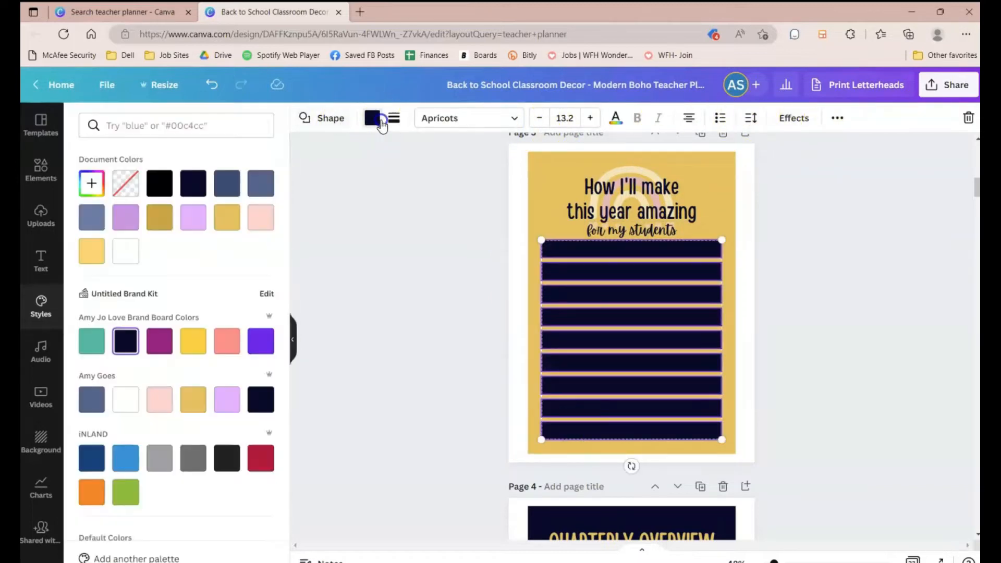
pyautogui.click(125, 250)
pyautogui.click(364, 267)
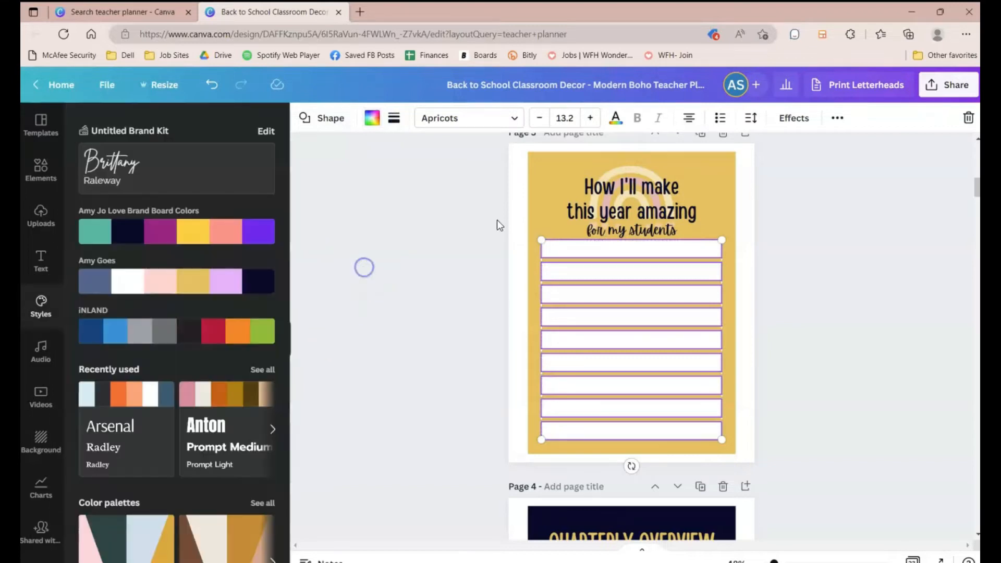
# Step: Nudge the page 3 title and the "for my students" subtitle upward
pyautogui.click(615, 203)
pyautogui.press('Up')
pyautogui.press('Up')
pyautogui.press('Up')
pyautogui.press('Up')
pyautogui.press('Up')
pyautogui.press('Up')
pyautogui.press('Up')
pyautogui.press('Up')
pyautogui.press('Up')
pyautogui.press('Up')
pyautogui.press('Up')
pyautogui.press('Up')
pyautogui.press('Up')
pyautogui.press('Up')
pyautogui.press('Up')
pyautogui.press('Up')
pyautogui.press('Up')
pyautogui.press('Up')
pyautogui.press('Up')
pyautogui.press('Up')
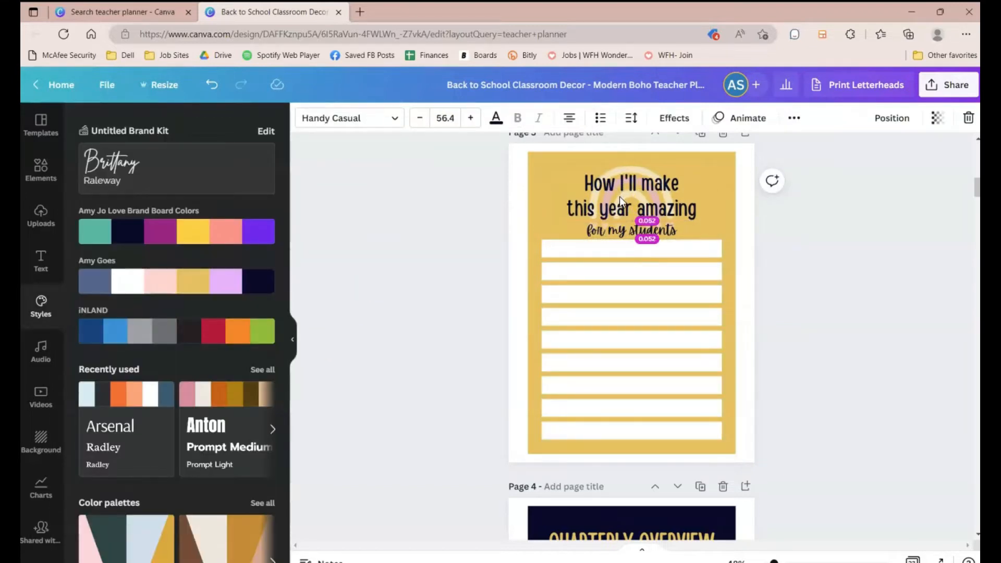
pyautogui.click(645, 231)
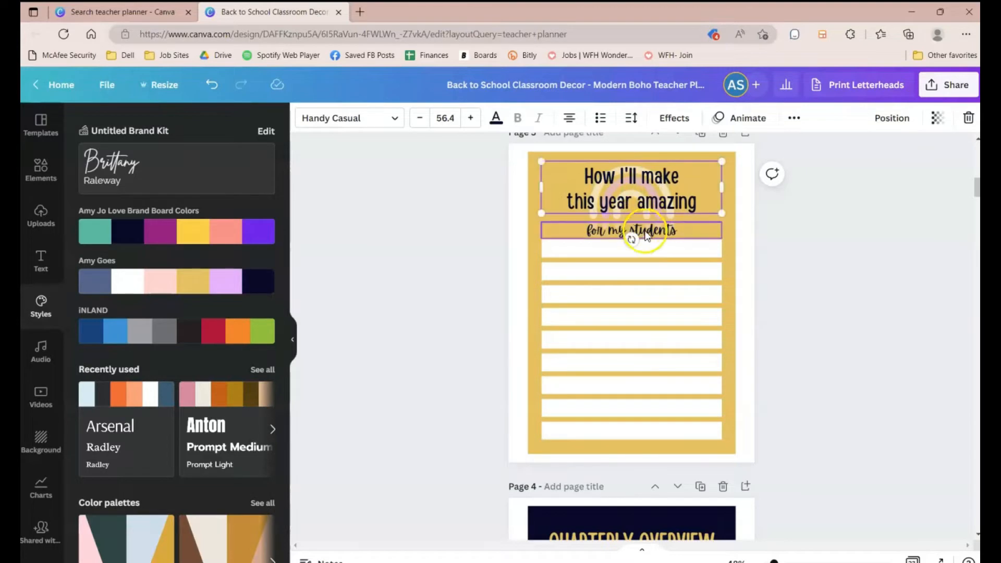
pyautogui.moveTo(645, 233); pyautogui.dragTo(647, 214)
pyautogui.click(643, 196)
pyautogui.press('Up')
pyautogui.press('Up')
pyautogui.press('Up')
pyautogui.press('Up')
pyautogui.press('Up')
pyautogui.press('Up')
pyautogui.press('Up')
pyautogui.press('Up')
pyautogui.press('Up')
pyautogui.press('Up')
pyautogui.press('Up')
pyautogui.click(648, 206)
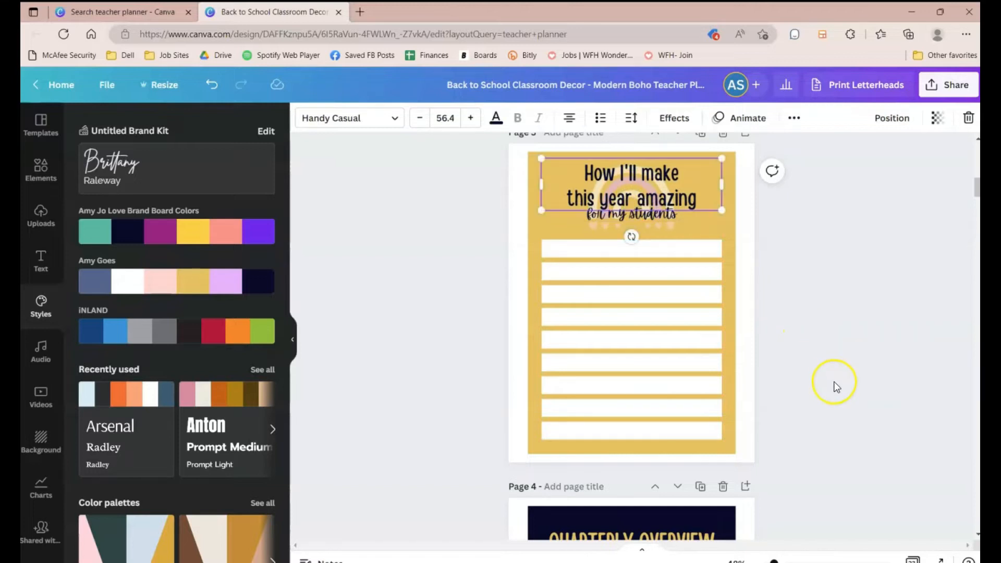
# Step: Try recoloring the selected page 5 elements pale pink, then undo it
pyautogui.scroll(-7, 836, 386)
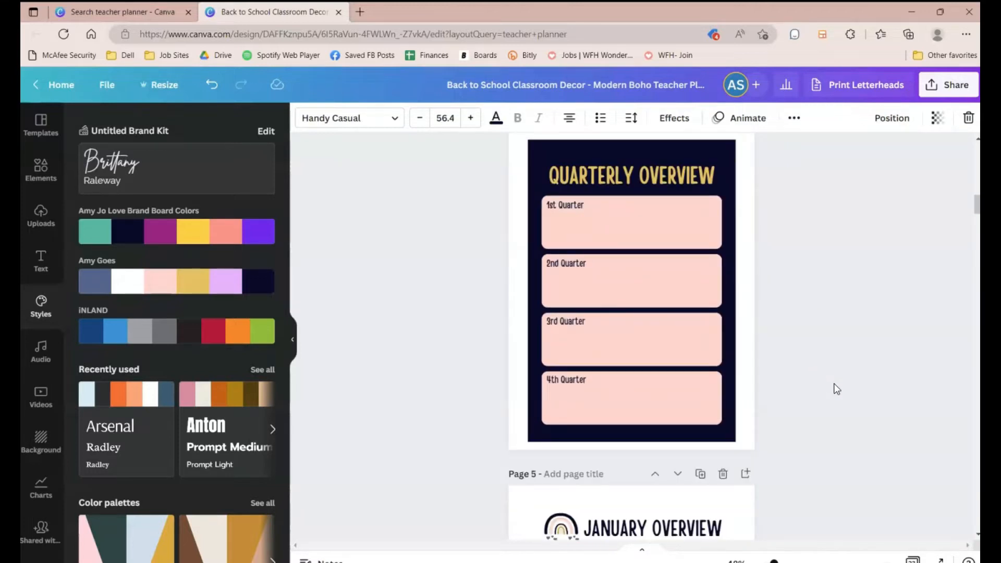
pyautogui.scroll(-5, 836, 388)
pyautogui.moveTo(454, 265); pyautogui.dragTo(749, 413)
pyautogui.click(373, 118)
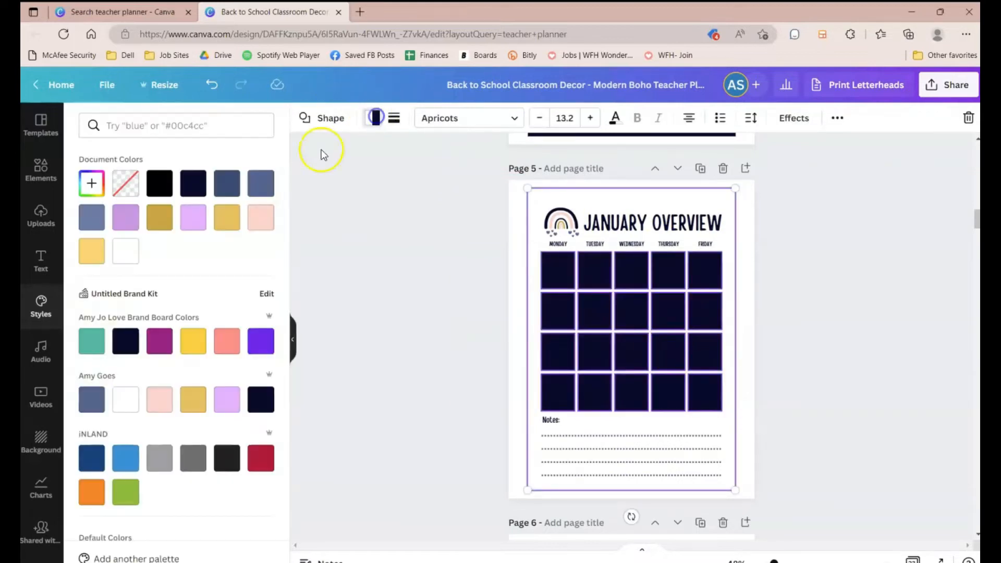
pyautogui.click(159, 401)
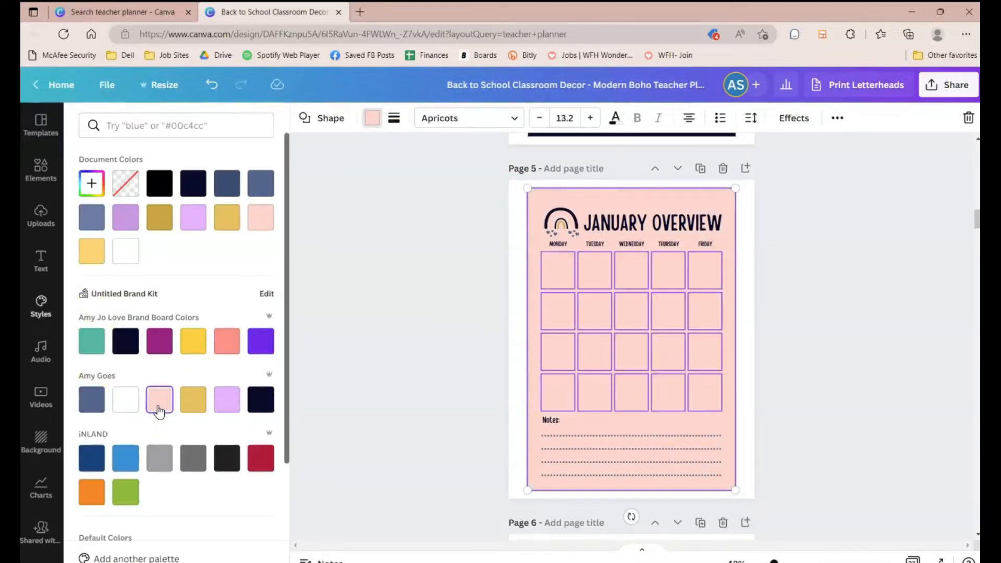
pyautogui.click(439, 334)
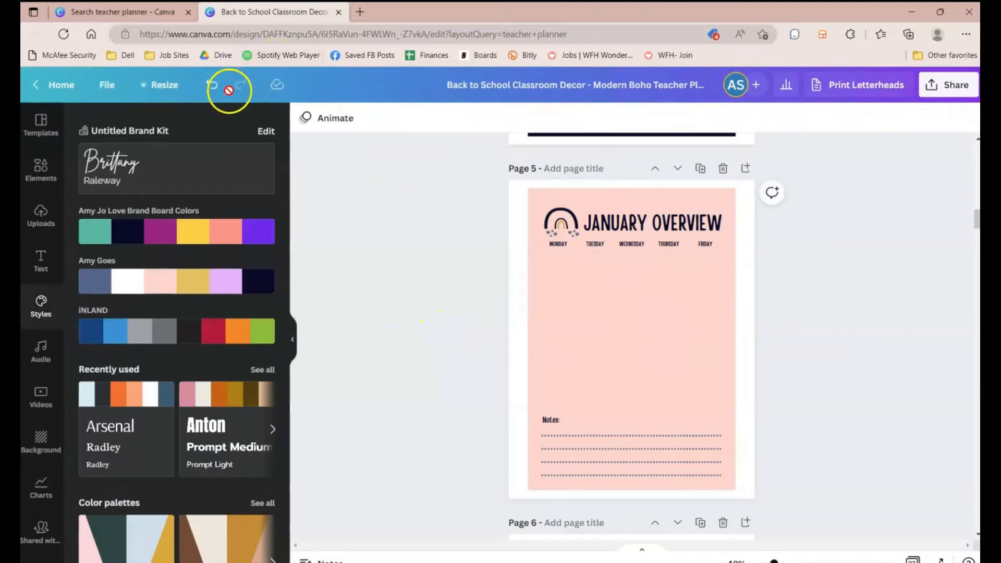
pyautogui.click(212, 84)
# Step: Lock the page 5 background shape
pyautogui.click(607, 365)
pyautogui.click(562, 265)
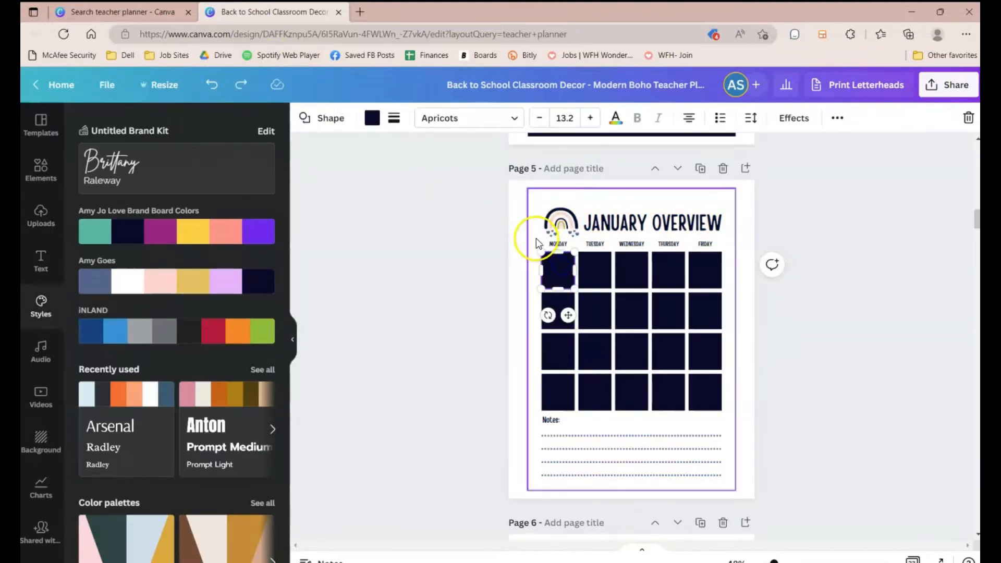
pyautogui.click(547, 234)
pyautogui.click(837, 118)
pyautogui.click(798, 147)
# Step: Select the page 5 calendar grid boxes and recolor them pale pink from the Amy Goes palette
pyautogui.moveTo(775, 416); pyautogui.dragTo(552, 255)
pyautogui.click(374, 120)
pyautogui.click(158, 398)
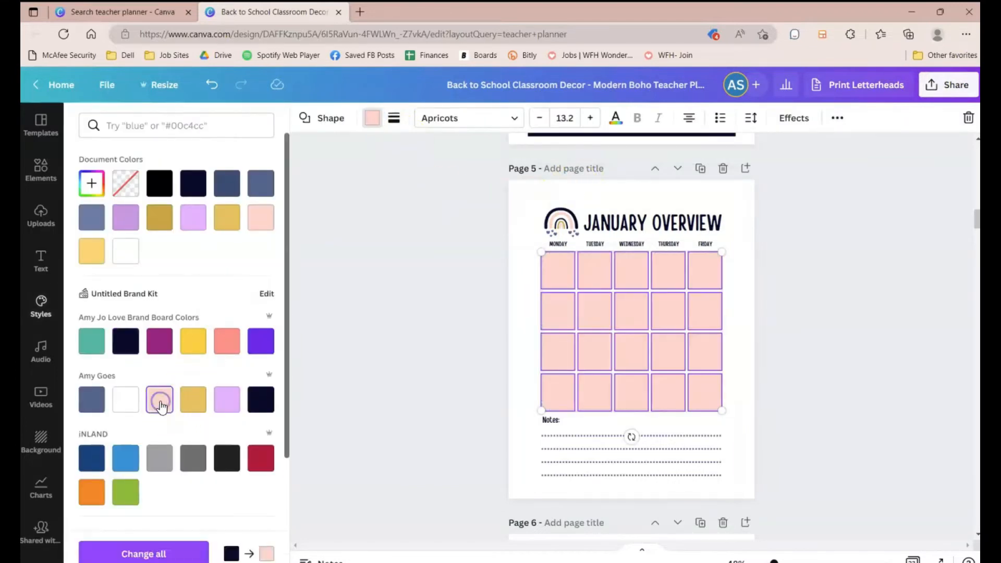
pyautogui.click(470, 361)
# Step: Lock the page 6 background shape
pyautogui.scroll(-6, 469, 361)
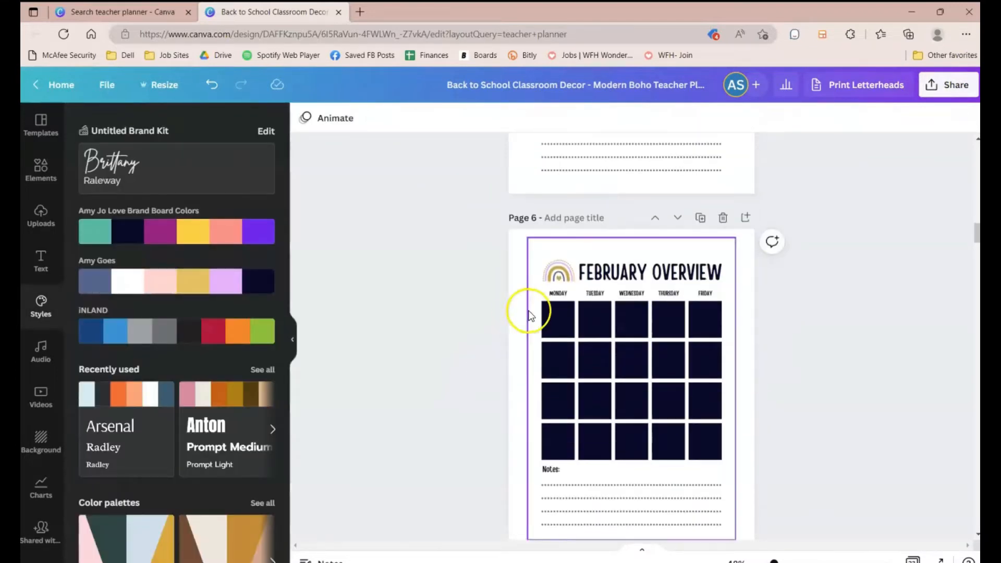
pyautogui.click(534, 309)
pyautogui.click(830, 119)
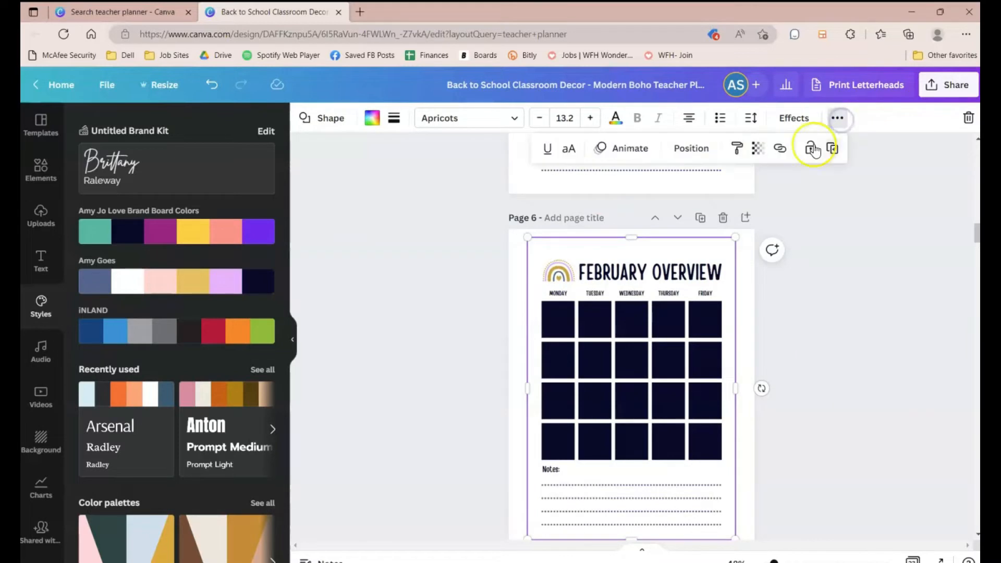
pyautogui.click(810, 149)
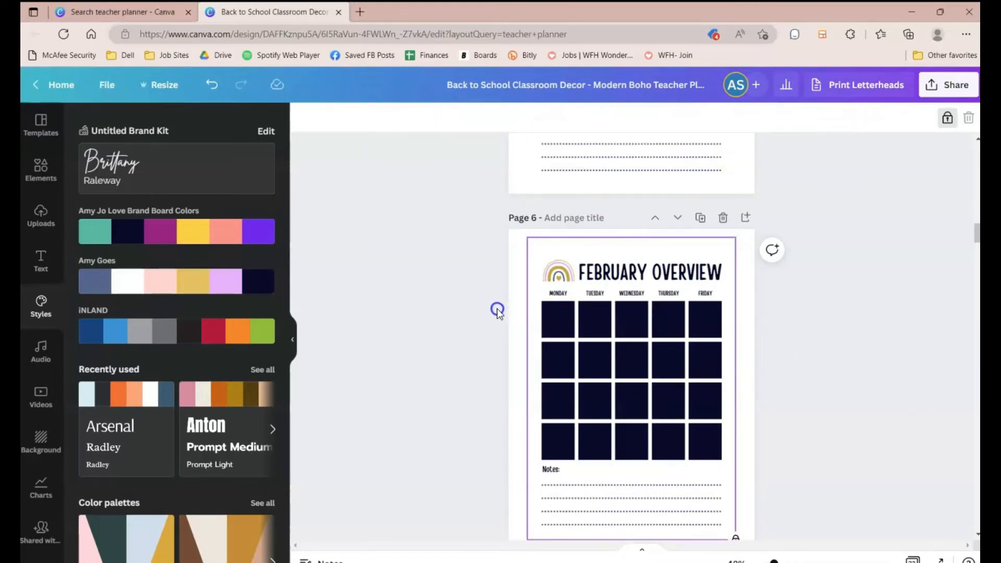
# Step: Select the page 6 calendar grid boxes and recolor them pale pink from the Amy Goes palette
pyautogui.moveTo(466, 312); pyautogui.dragTo(750, 476)
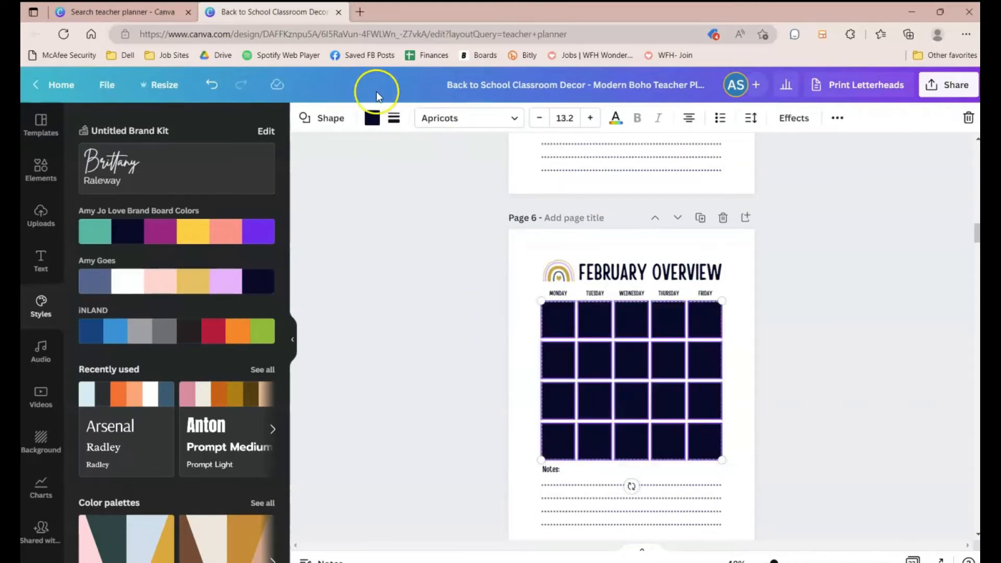
pyautogui.click(372, 118)
pyautogui.click(159, 396)
# Step: Recolor the page 9 background shape pale pink and lower its transparency
pyautogui.scroll(-8, 304, 409)
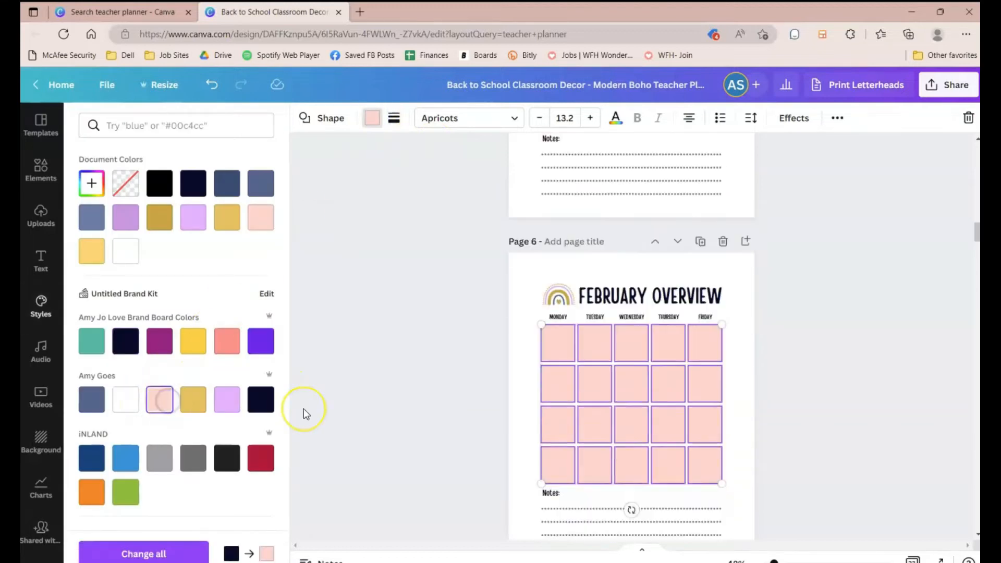
pyautogui.scroll(-15, 303, 410)
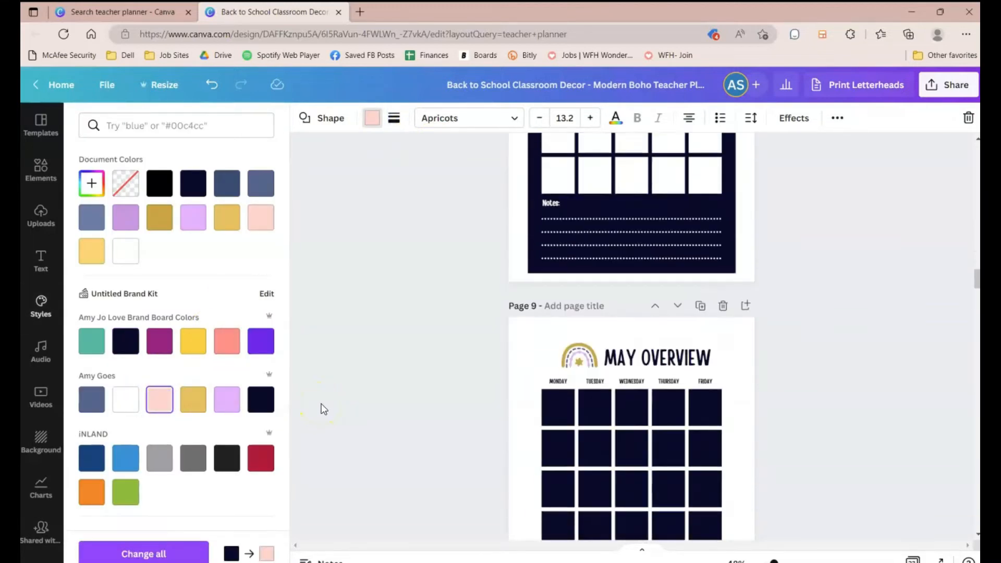
pyautogui.scroll(2, 323, 409)
pyautogui.click(542, 219)
pyautogui.click(261, 217)
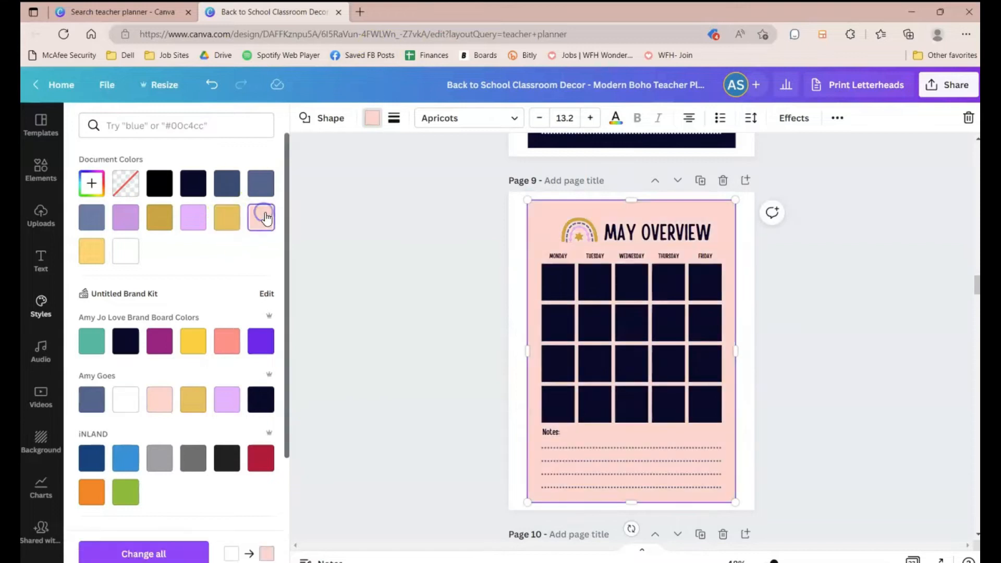
pyautogui.click(837, 118)
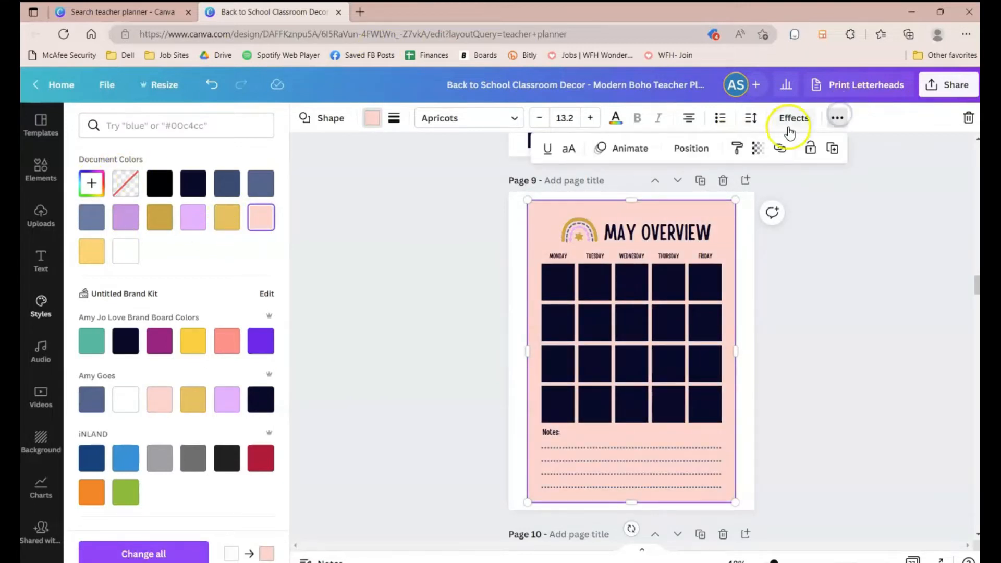
pyautogui.click(763, 147)
pyautogui.moveTo(754, 199); pyautogui.dragTo(708, 200)
pyautogui.click(771, 269)
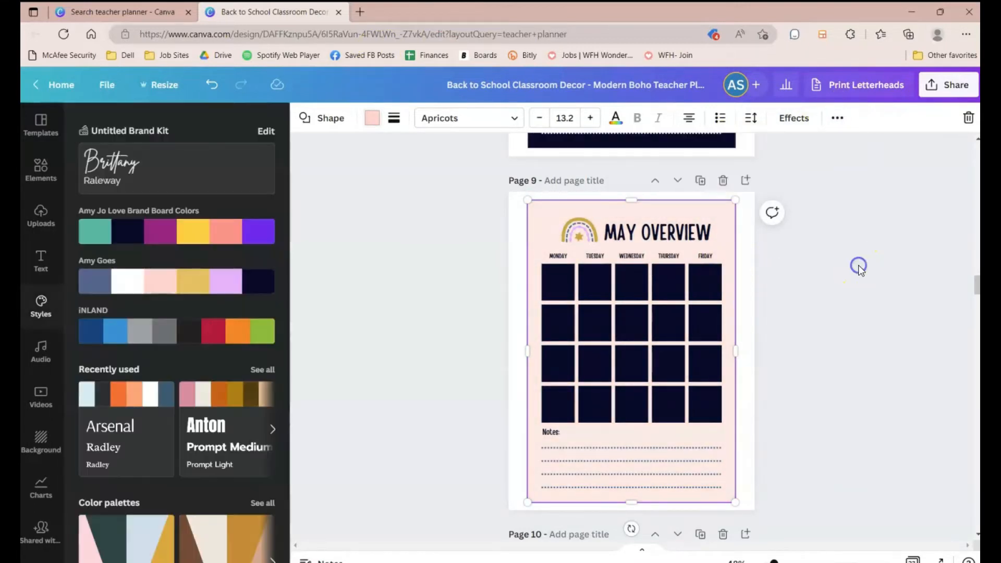
# Step: Recolor the page 10 background shape pale pink and lower its transparency
pyautogui.click(534, 243)
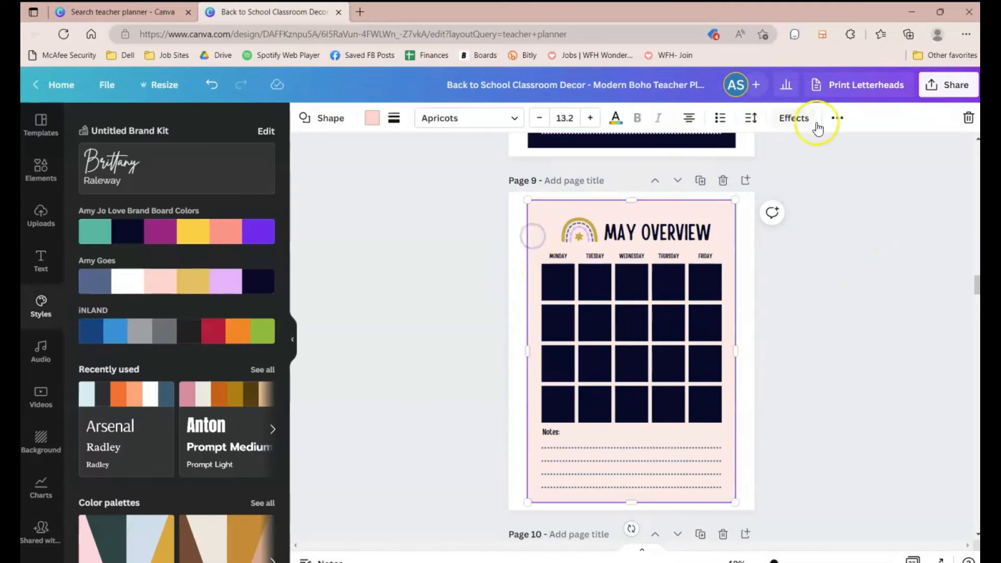
pyautogui.scroll(-5, 778, 336)
pyautogui.click(542, 269)
pyautogui.click(373, 119)
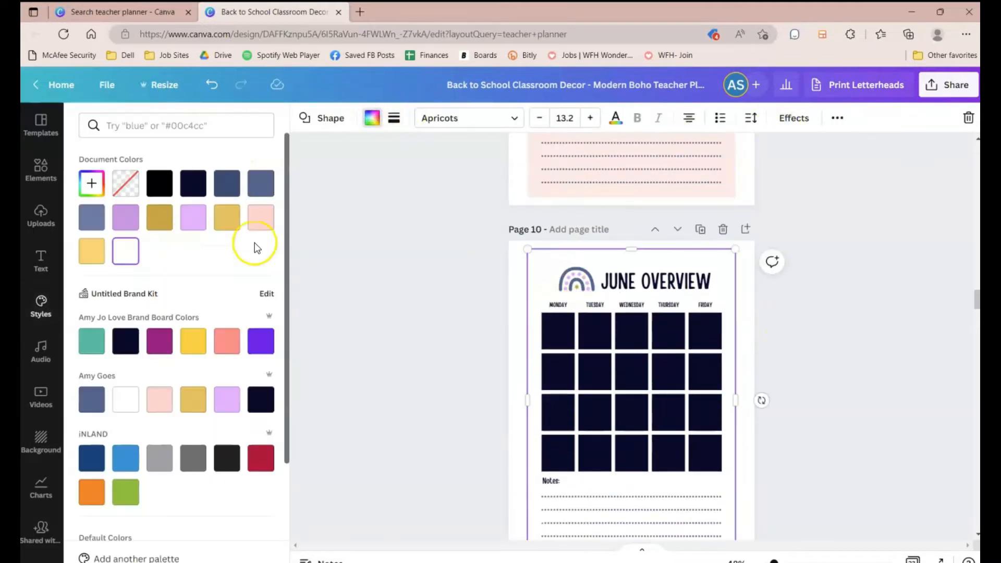
pyautogui.click(261, 217)
pyautogui.click(843, 122)
pyautogui.click(758, 148)
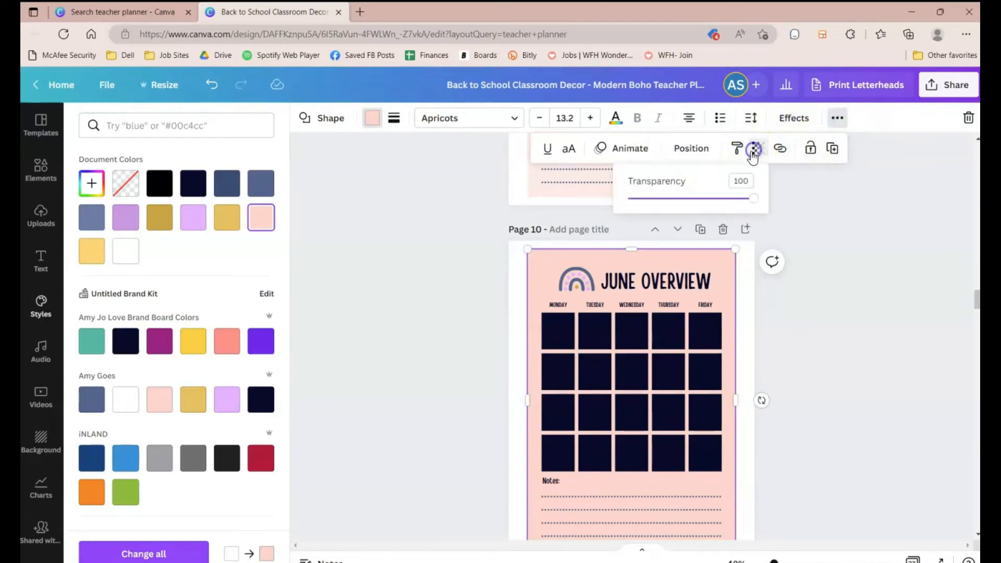
pyautogui.moveTo(753, 198); pyautogui.dragTo(706, 199)
# Step: Recolor the page 11 background shape pale pink and lower its transparency
pyautogui.scroll(-8, 831, 412)
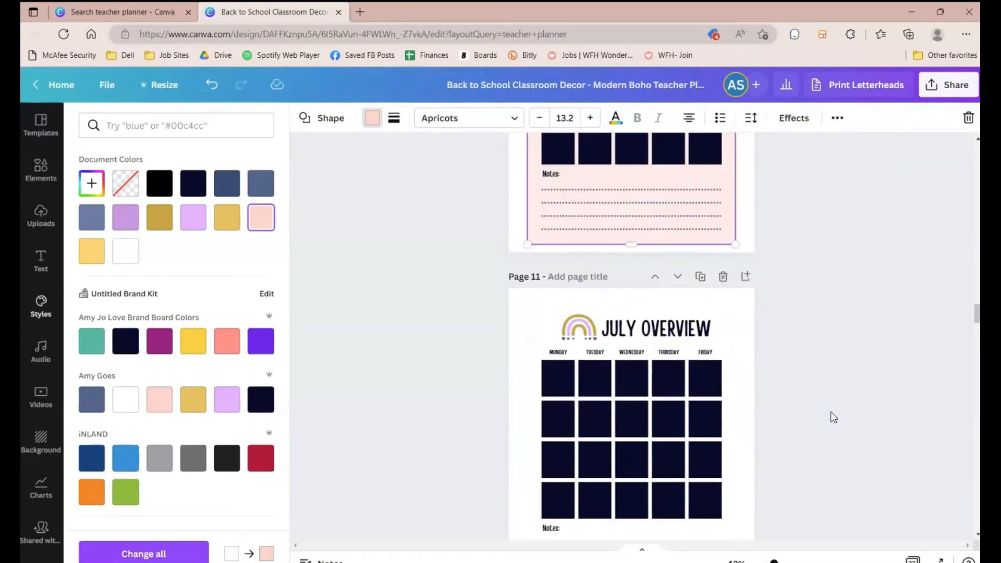
pyautogui.click(538, 199)
pyautogui.click(260, 217)
pyautogui.click(838, 118)
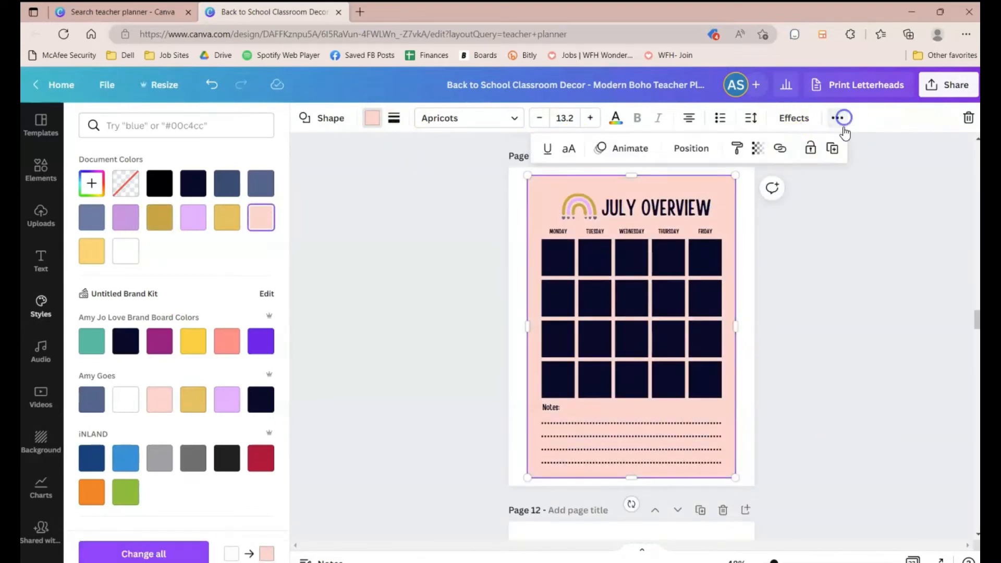
pyautogui.click(758, 148)
pyautogui.moveTo(753, 199); pyautogui.dragTo(713, 198)
# Step: Recolor the page 12 background shape pale pink and set its transparency to 52
pyautogui.scroll(-6, 801, 322)
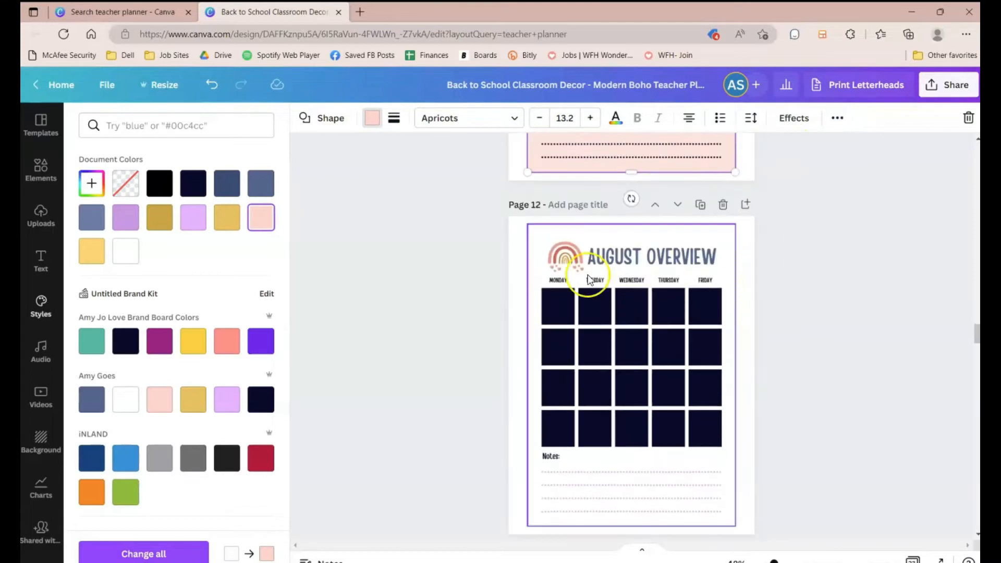
pyautogui.click(538, 284)
pyautogui.click(261, 217)
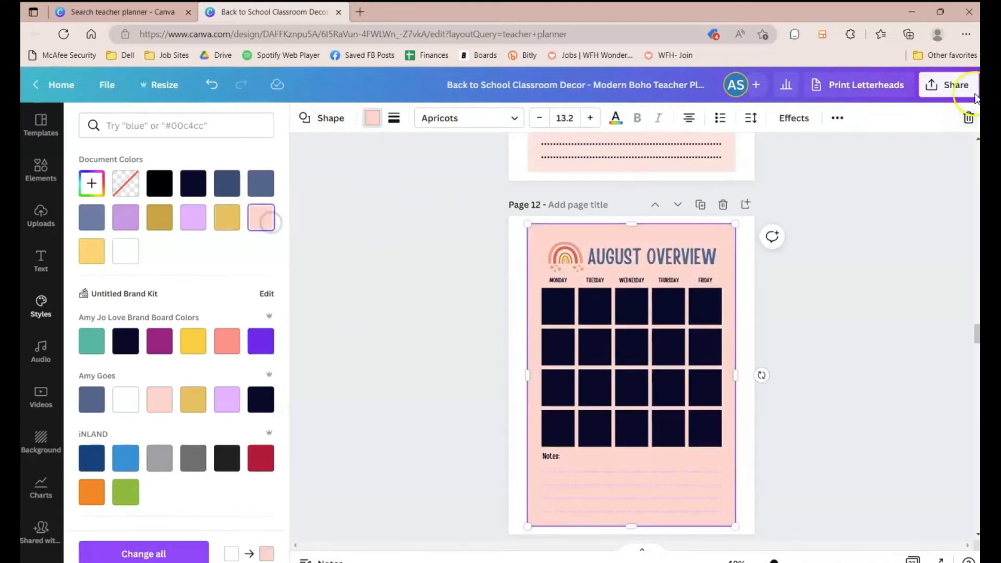
pyautogui.click(838, 118)
pyautogui.click(755, 148)
pyautogui.click(693, 200)
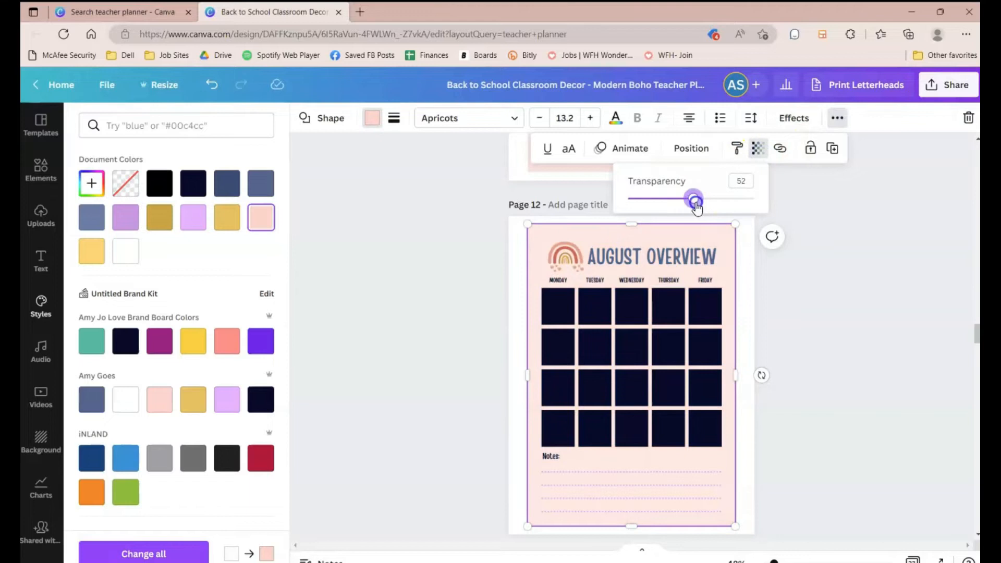
pyautogui.click(822, 324)
# Step: Recolor the page 13 background shape blue-grey and set its transparency to 48
pyautogui.scroll(-5, 829, 324)
pyautogui.click(696, 235)
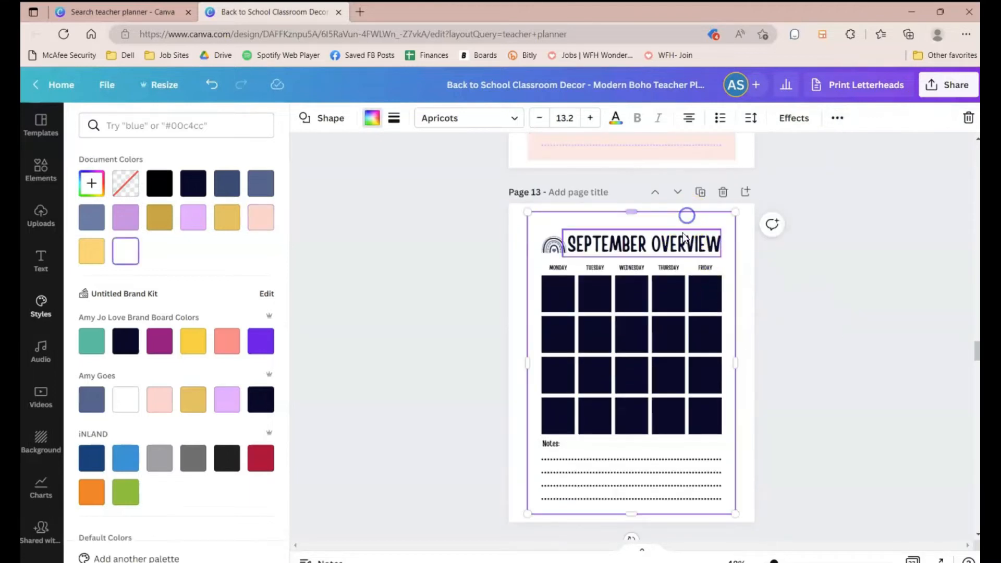
pyautogui.click(92, 217)
pyautogui.click(838, 118)
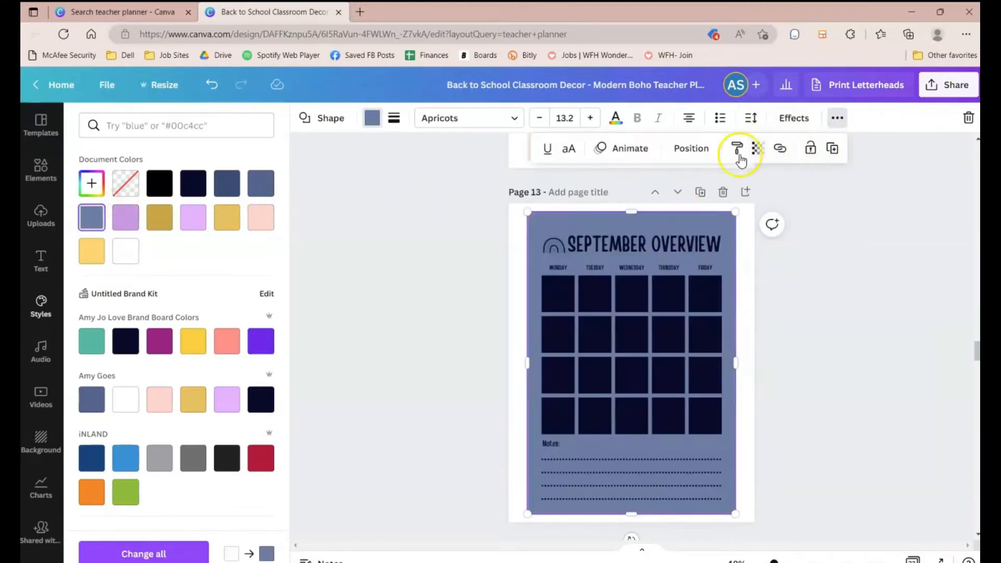
pyautogui.click(757, 148)
pyautogui.moveTo(712, 207); pyautogui.dragTo(689, 199)
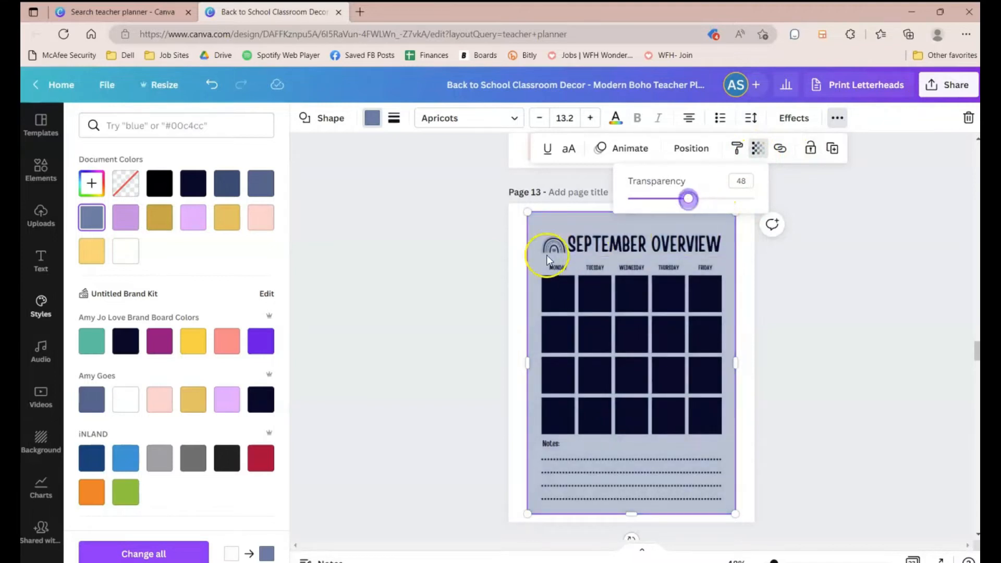
# Step: Recolor the page 13 calendar grid boxes gold from the Amy Goes palette and lower their transparency
pyautogui.click(496, 283)
pyautogui.moveTo(502, 280); pyautogui.dragTo(722, 429)
pyautogui.click(372, 118)
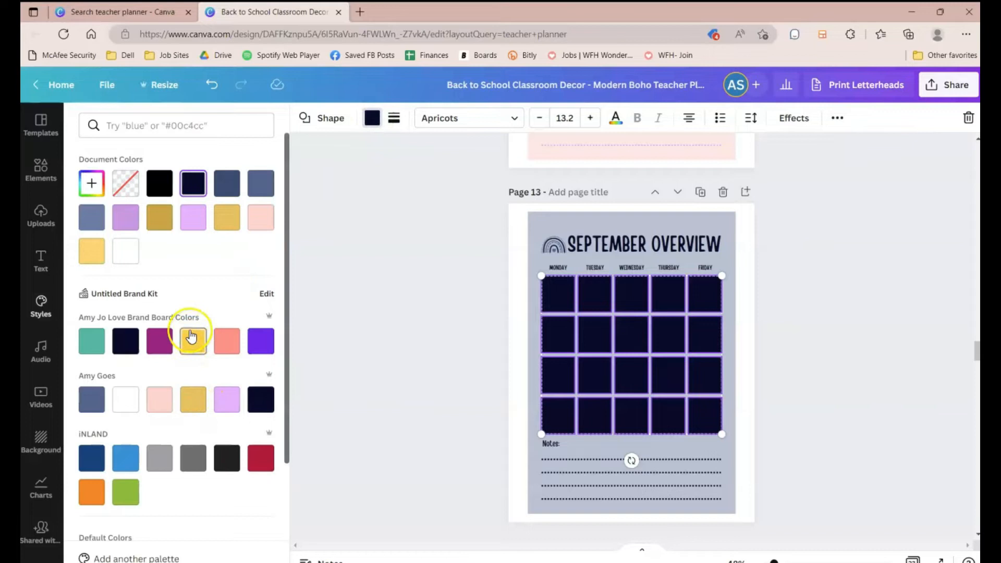
pyautogui.click(193, 399)
pyautogui.click(837, 118)
pyautogui.click(780, 149)
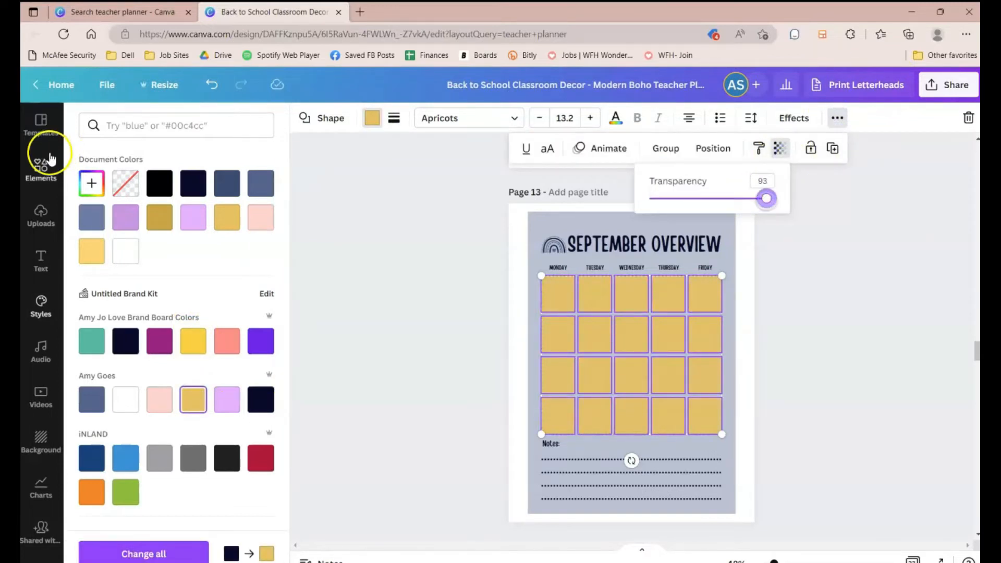
pyautogui.click(92, 183)
pyautogui.click(143, 224)
pyautogui.click(316, 237)
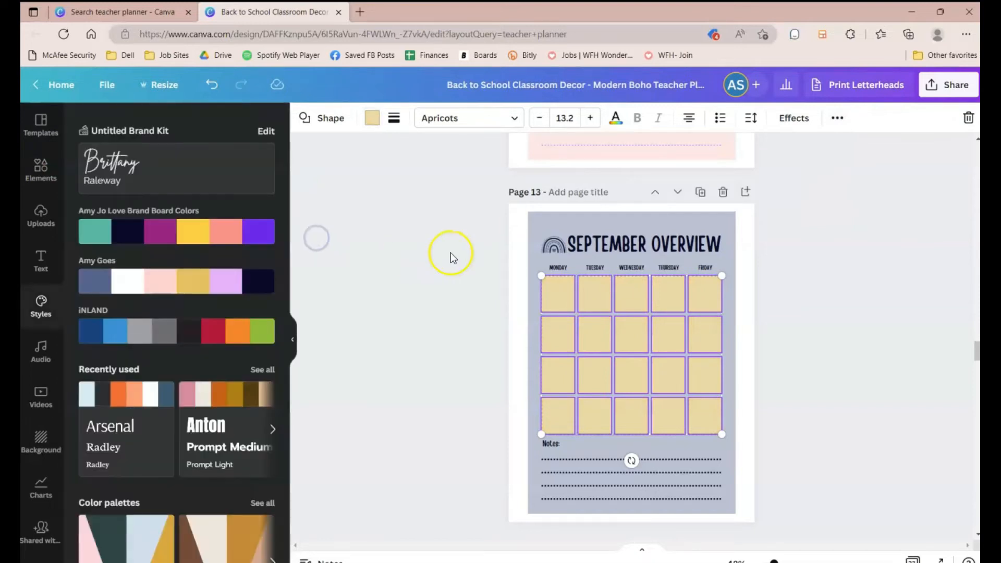
# Step: Copy the page 13 background's style onto the page 14 background shape and lock it
pyautogui.click(414, 251)
pyautogui.scroll(-3, 414, 252)
pyautogui.click(602, 234)
pyautogui.click(582, 220)
pyautogui.scroll(-3, 731, 227)
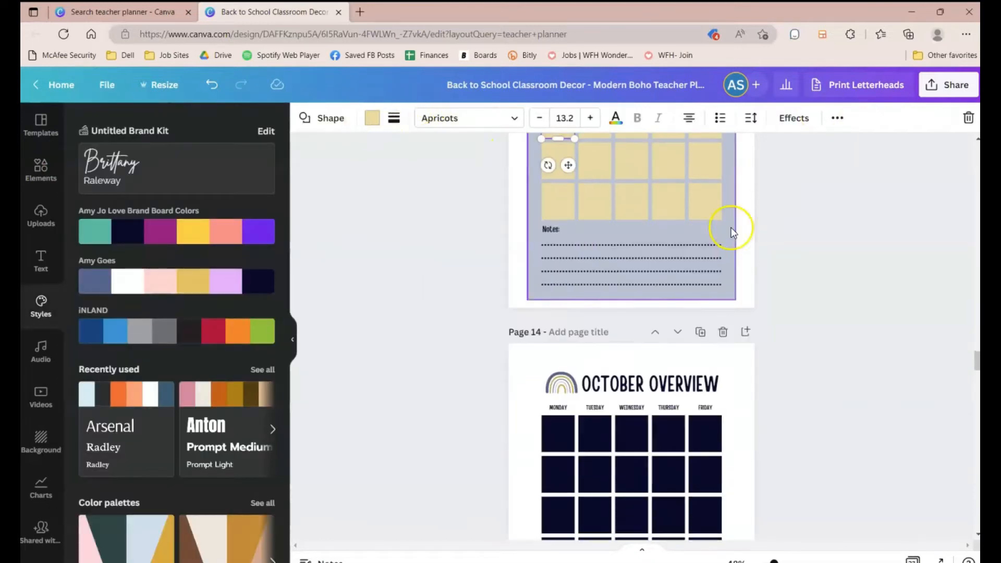
pyautogui.click(533, 260)
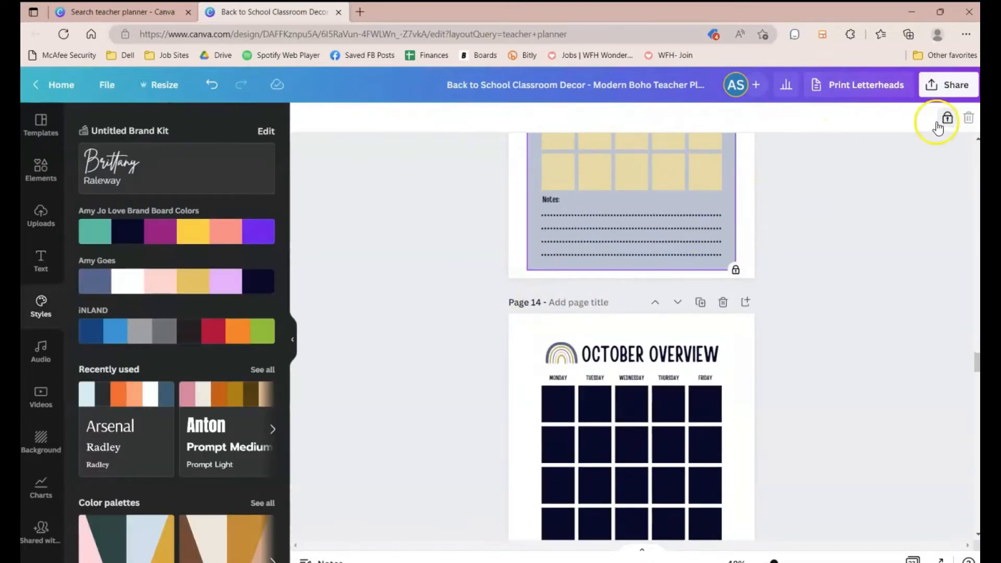
pyautogui.click(945, 116)
pyautogui.click(840, 118)
pyautogui.click(745, 149)
pyautogui.click(537, 350)
pyautogui.click(552, 176)
pyautogui.click(711, 327)
pyautogui.click(836, 92)
pyautogui.click(969, 116)
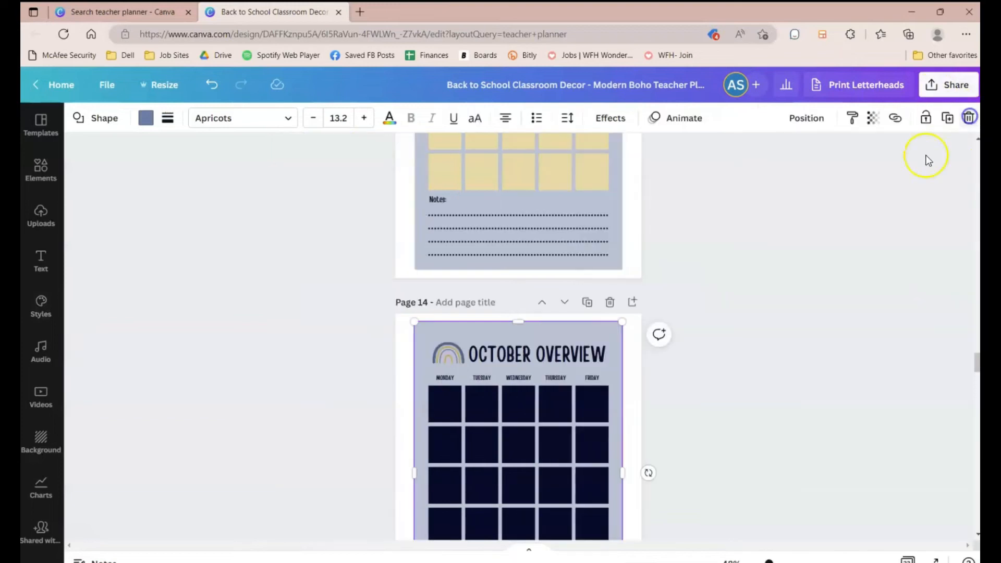
pyautogui.scroll(-3, 793, 391)
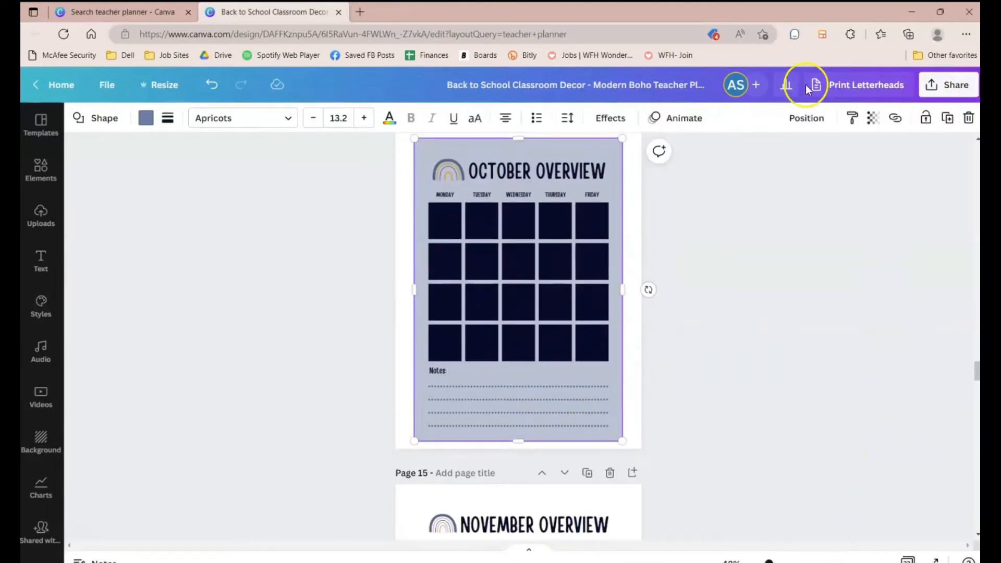
pyautogui.click(926, 119)
# Step: Copy the style of a page 13 gold grid box onto the first page 14 grid box
pyautogui.scroll(6, 397, 208)
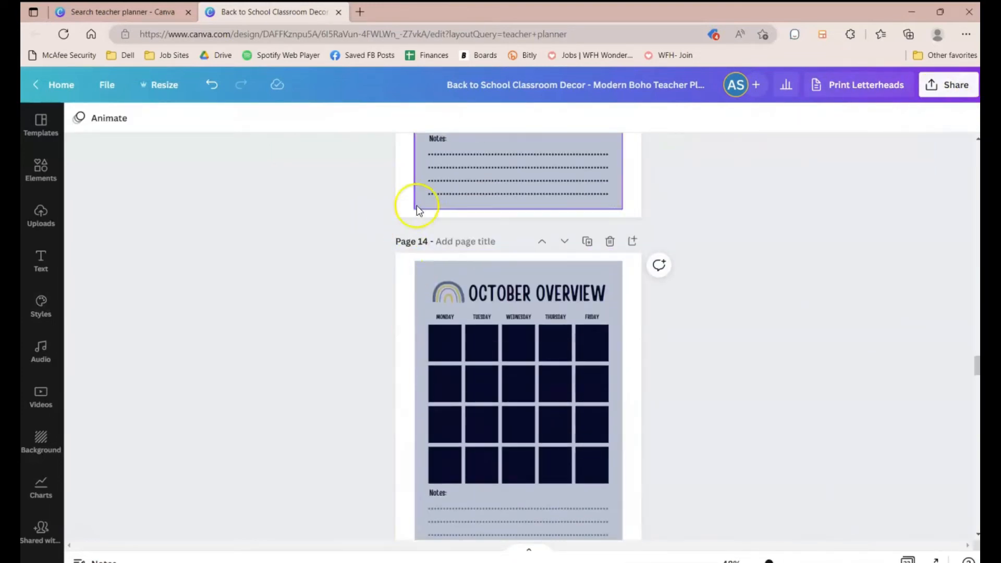
pyautogui.click(446, 213)
pyautogui.scroll(-3, 650, 256)
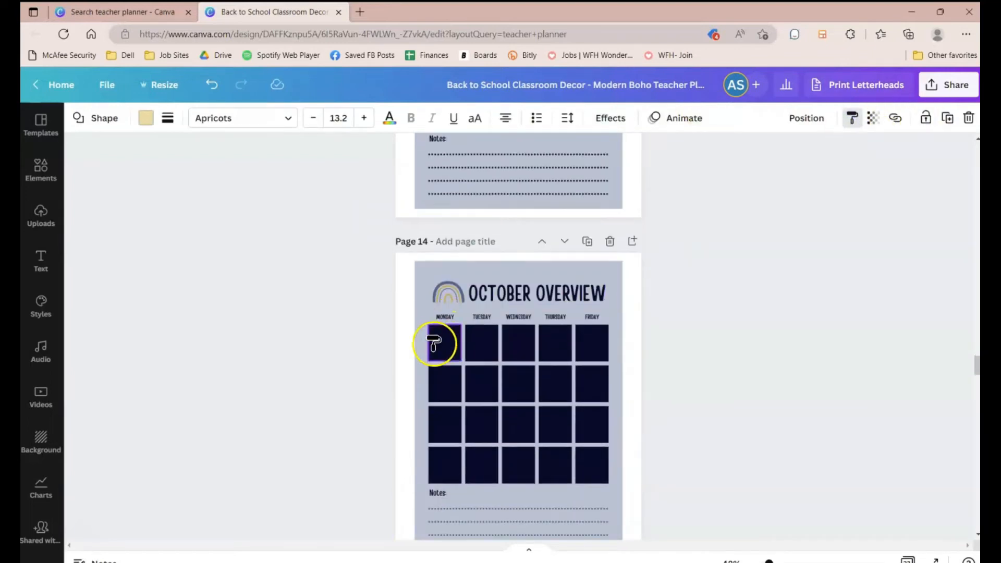
pyautogui.click(438, 342)
pyautogui.moveTo(436, 344); pyautogui.dragTo(434, 342)
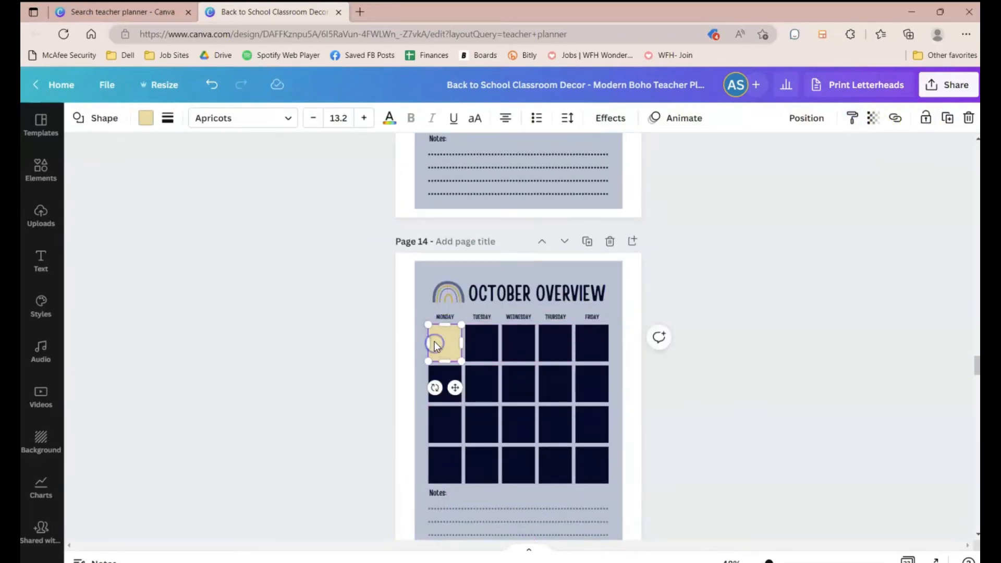
# Step: Select the page 14 calendar grid boxes and recolor them light gold
pyautogui.click(323, 359)
pyautogui.scroll(-2, 323, 359)
pyautogui.click(455, 220)
pyautogui.moveTo(394, 212); pyautogui.dragTo(652, 351)
pyautogui.click(147, 118)
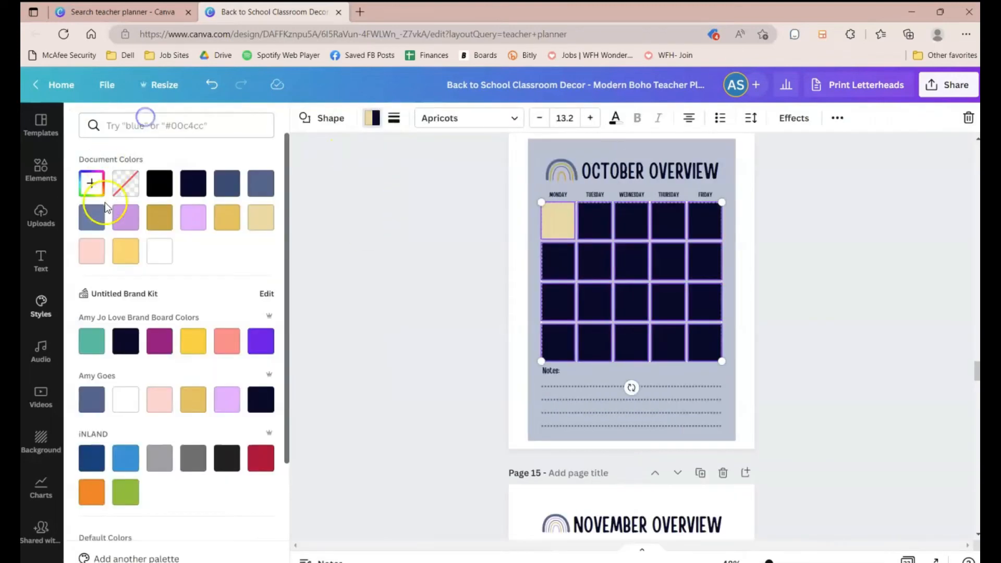
pyautogui.click(257, 217)
# Step: Apply the blue-grey background style to the page 15 background shape and lock it
pyautogui.scroll(-4, 387, 313)
pyautogui.click(419, 277)
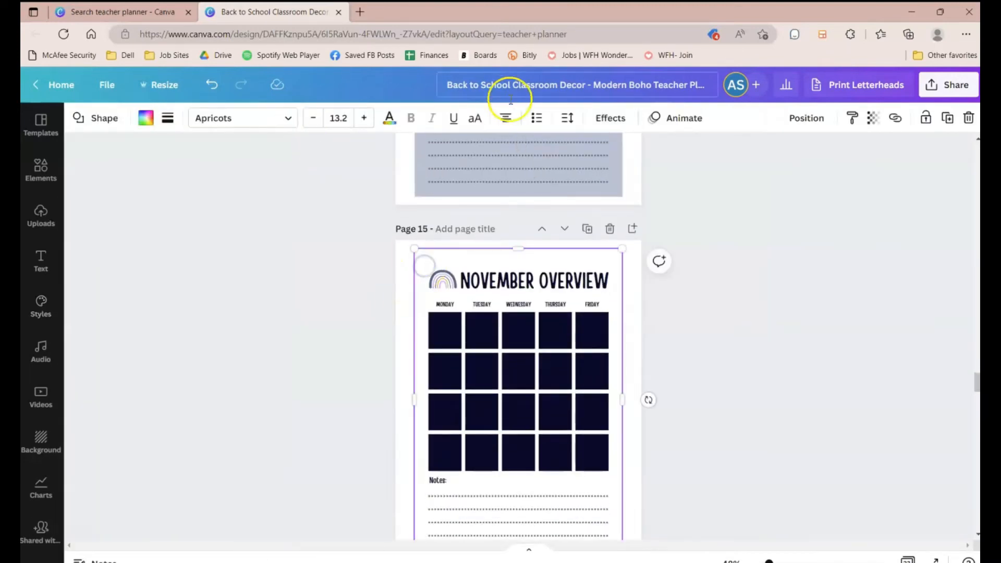
pyautogui.click(615, 194)
pyautogui.click(947, 119)
pyautogui.click(610, 304)
pyautogui.moveTo(359, 339); pyautogui.dragTo(607, 464)
pyautogui.click(724, 426)
pyautogui.click(615, 263)
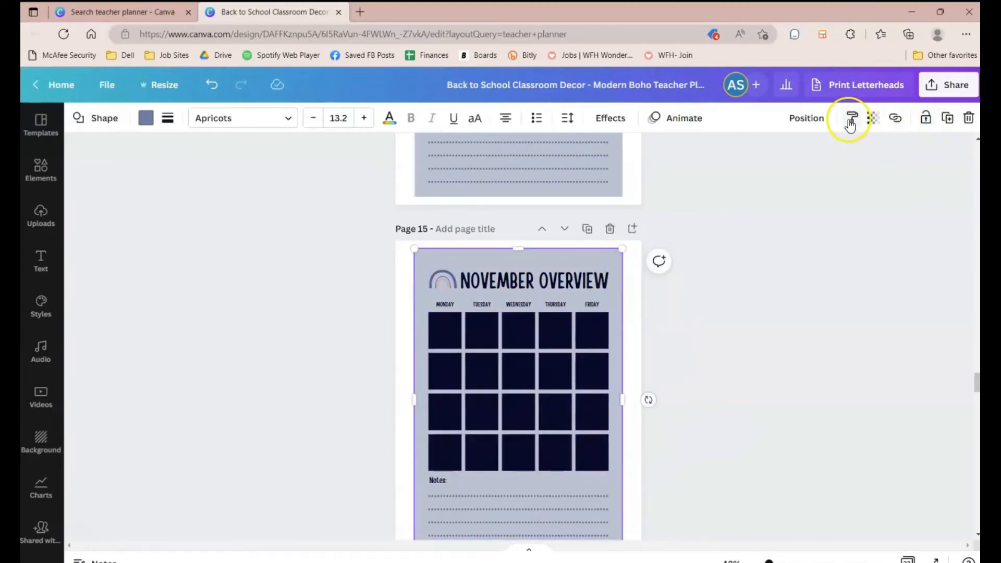
pyautogui.click(926, 120)
# Step: Select the page 15 calendar grid boxes and recolor them light gold
pyautogui.click(762, 278)
pyautogui.moveTo(352, 324); pyautogui.dragTo(655, 464)
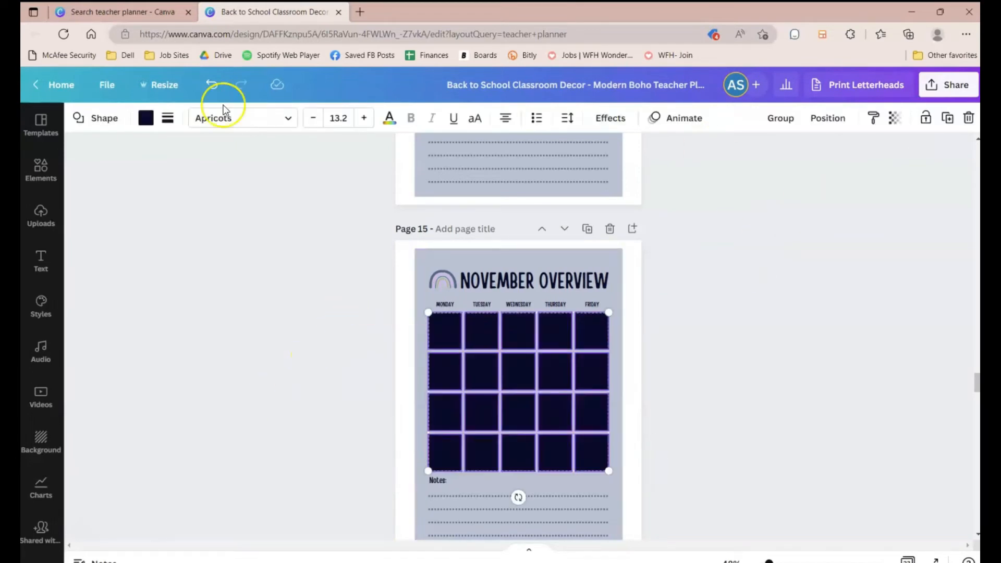
pyautogui.click(147, 117)
pyautogui.click(266, 215)
pyautogui.scroll(-8, 389, 315)
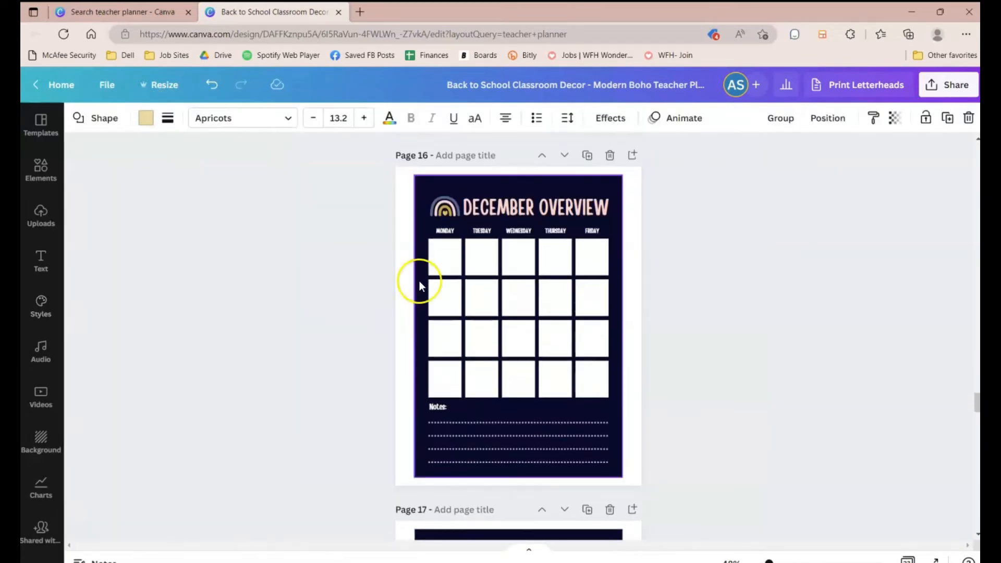
# Step: Recolor the page 16 background shape light gold
pyautogui.click(421, 282)
pyautogui.click(142, 123)
pyautogui.click(226, 217)
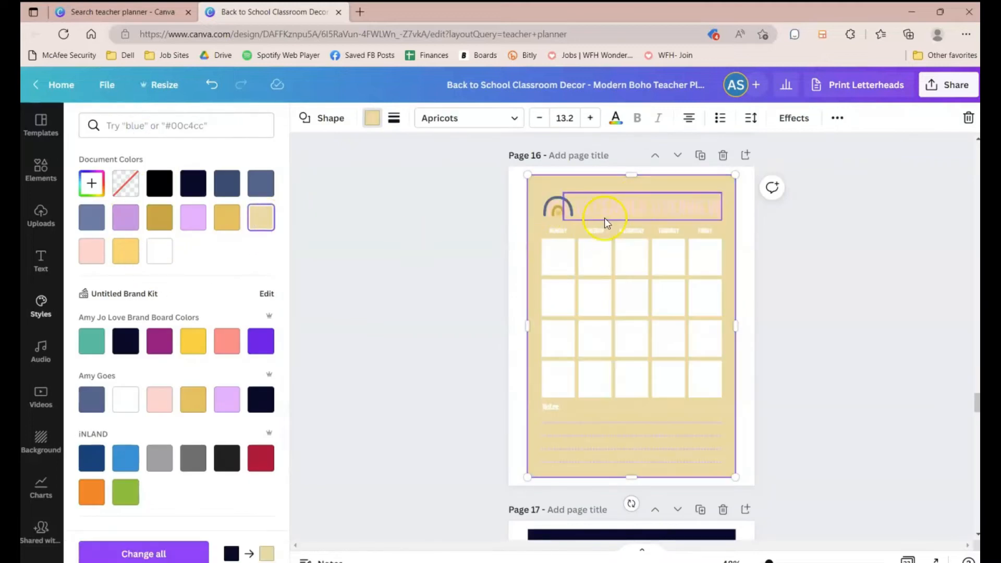
# Step: Recolor the DECEMBER OVERVIEW title text on page 16 blue-grey
pyautogui.click(605, 214)
pyautogui.click(270, 117)
pyautogui.click(260, 400)
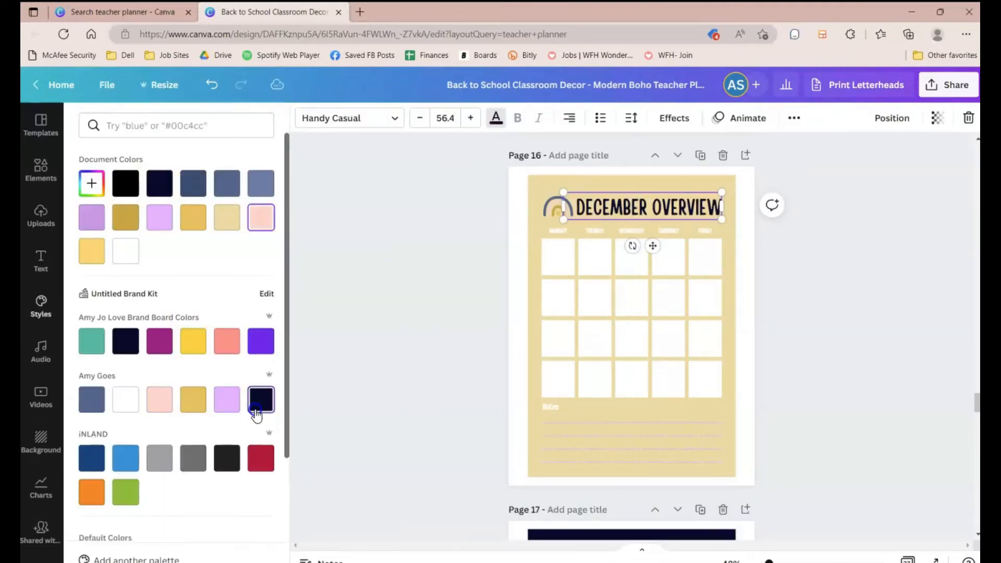
pyautogui.click(92, 400)
pyautogui.click(530, 232)
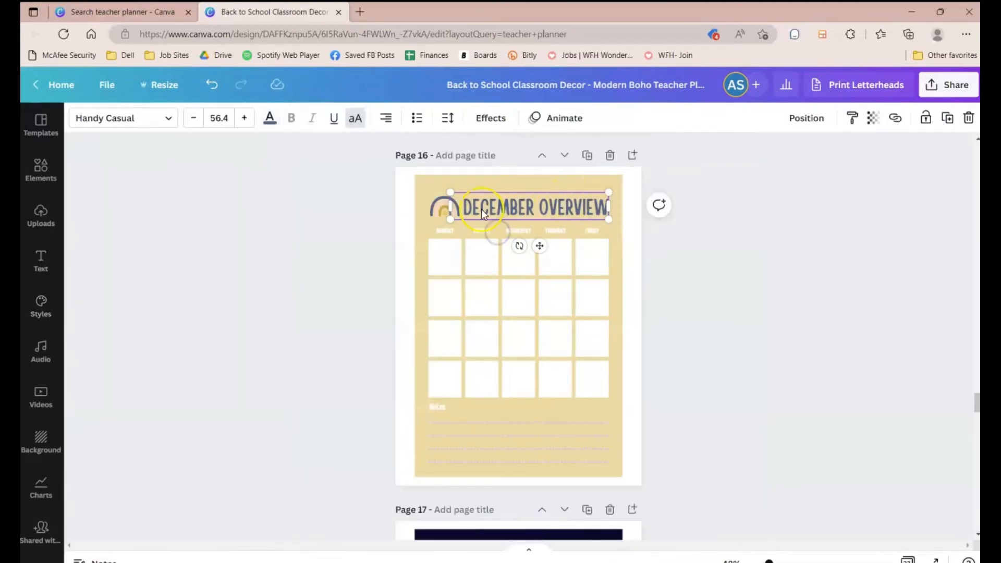
# Step: Select the page 16 weekday labels and recolor them blue-grey
pyautogui.click(490, 180)
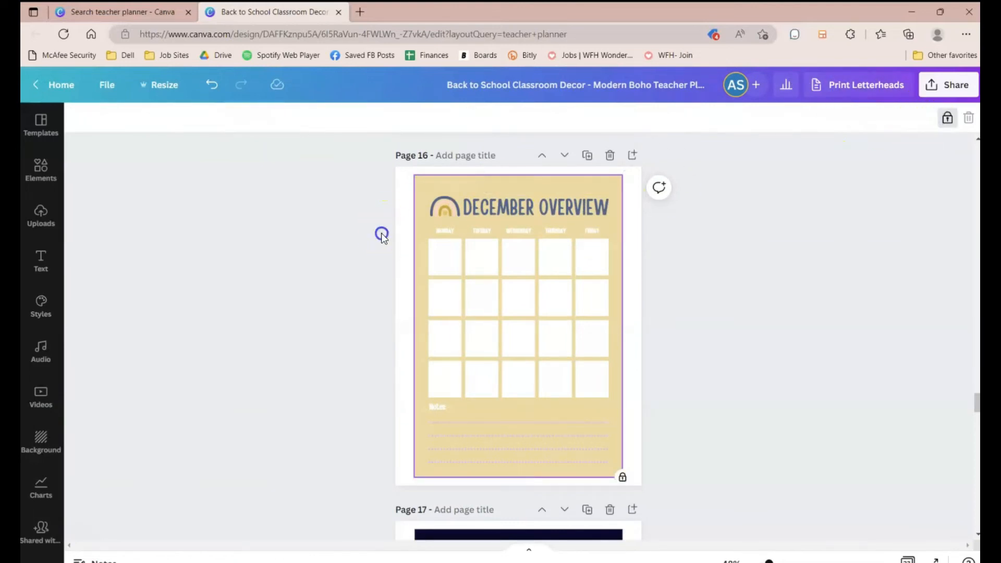
pyautogui.moveTo(380, 232); pyautogui.dragTo(609, 235)
pyautogui.click(269, 119)
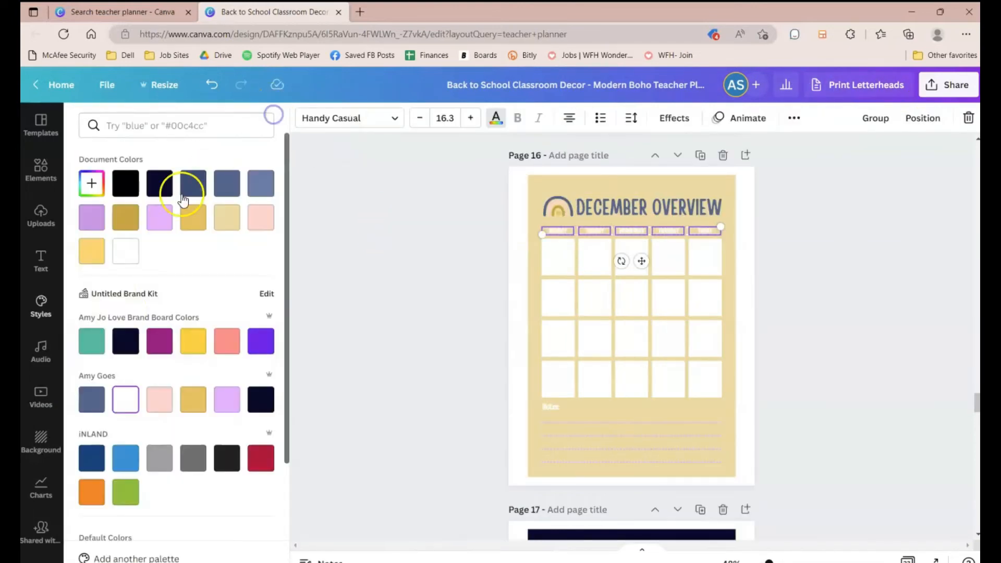
pyautogui.click(94, 412)
pyautogui.click(350, 373)
# Step: Recolor the background shape of the page 22 SMART goals page light gold
pyautogui.scroll(-3, 350, 373)
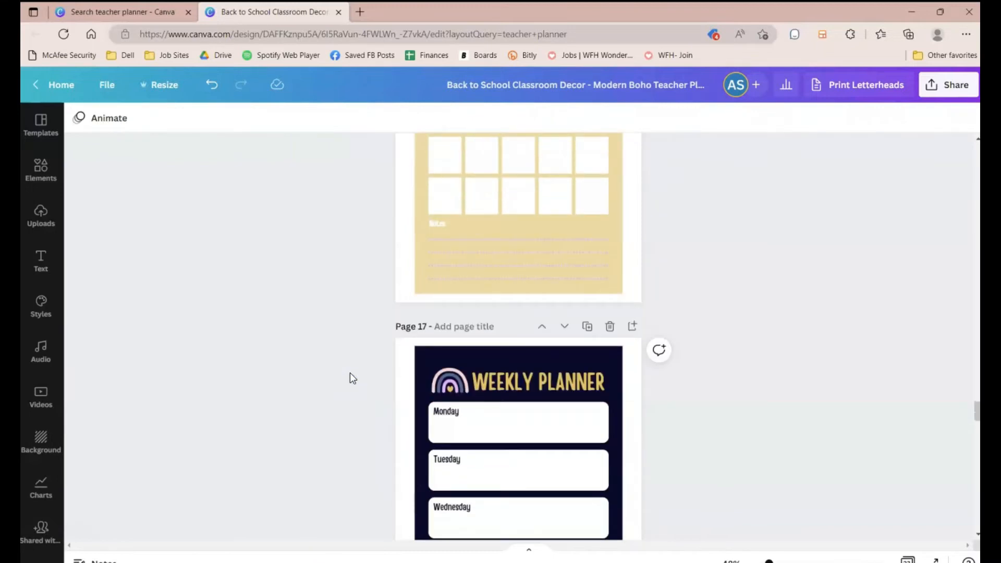
pyautogui.scroll(-20, 349, 373)
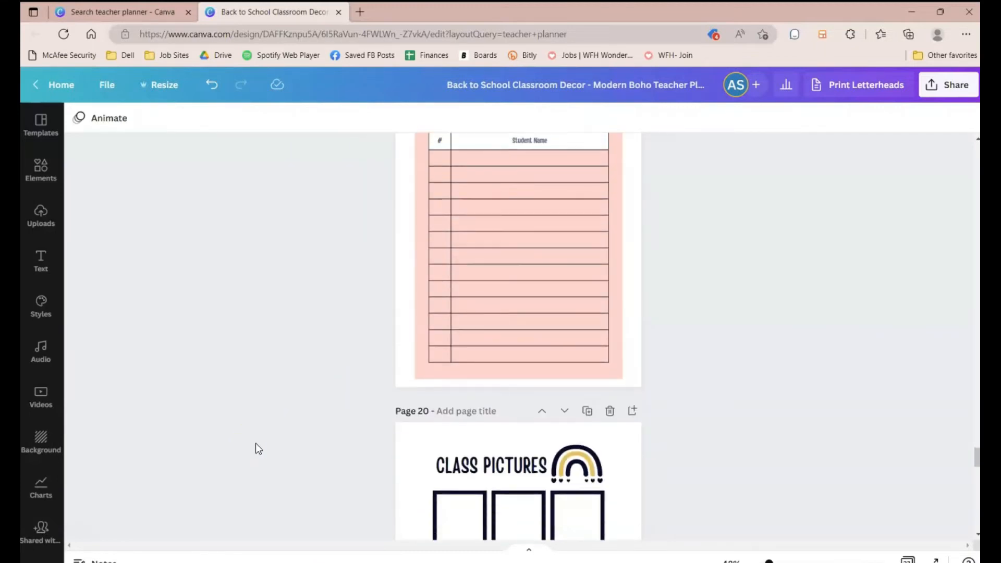
pyautogui.scroll(-15, 255, 444)
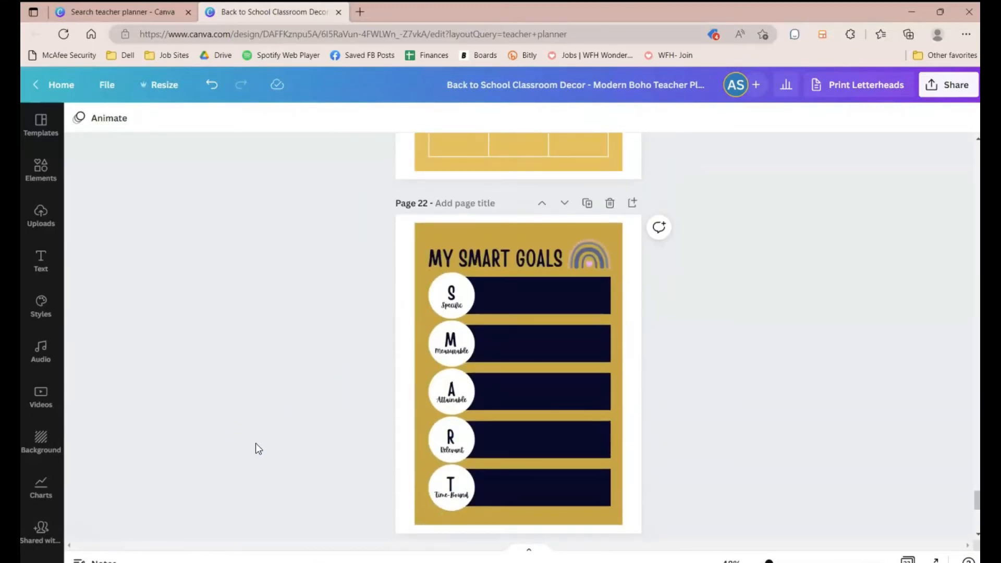
pyautogui.click(618, 355)
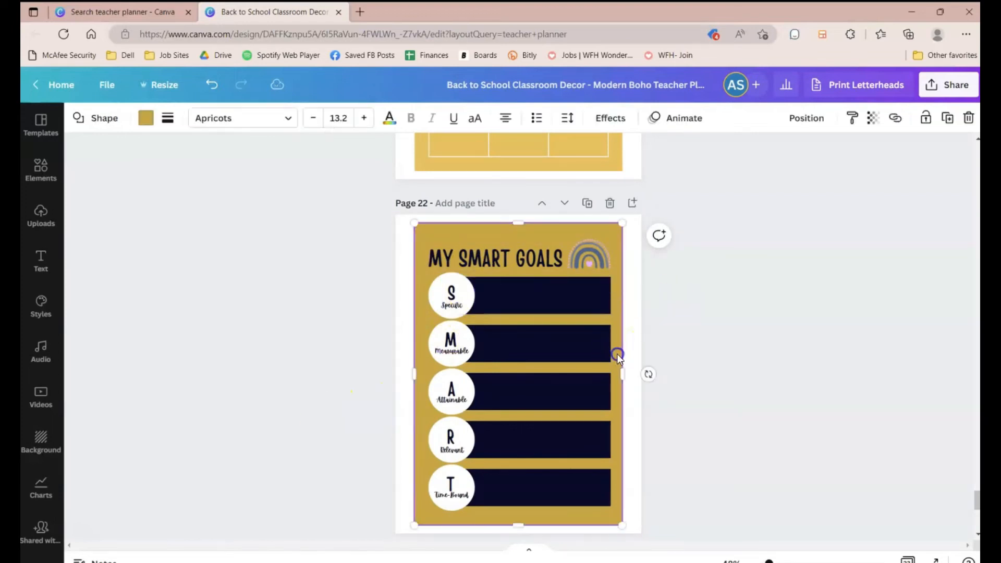
pyautogui.click(140, 128)
pyautogui.click(264, 217)
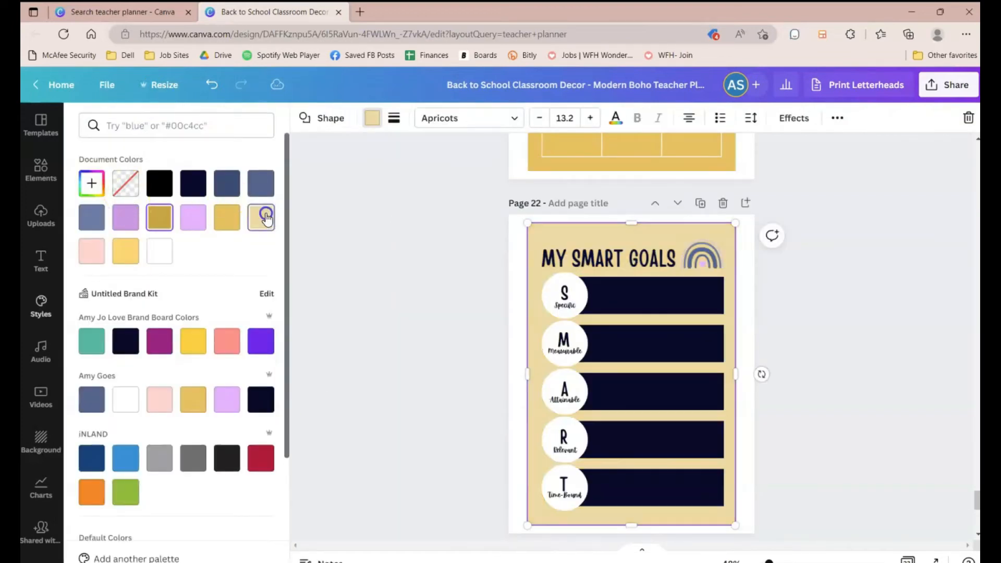
# Step: Lock the page 22 background shape
pyautogui.click(854, 353)
pyautogui.click(754, 442)
pyautogui.moveTo(675, 524); pyautogui.dragTo(563, 342)
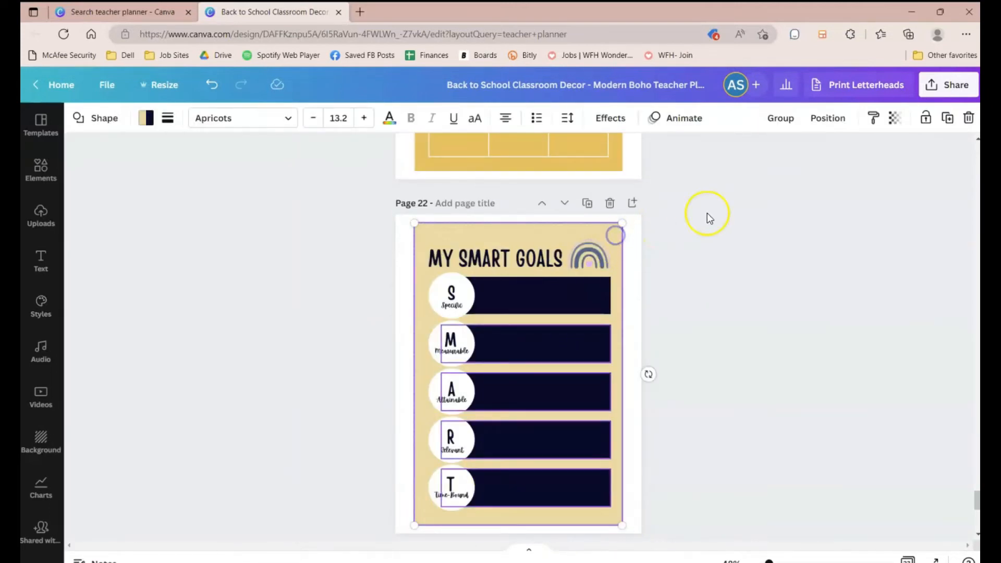
pyautogui.click(925, 118)
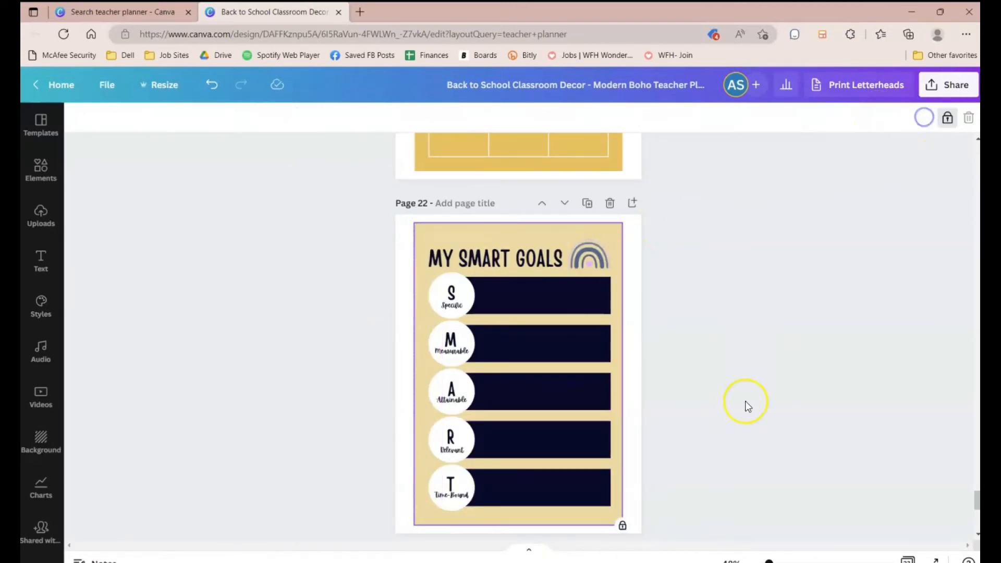
# Step: Select and unlock the five navy goal bars on page 22, then recolor them blue-grey
pyautogui.click(621, 508)
pyautogui.moveTo(641, 514); pyautogui.dragTo(559, 286)
pyautogui.click(668, 399)
pyautogui.moveTo(595, 515); pyautogui.dragTo(557, 278)
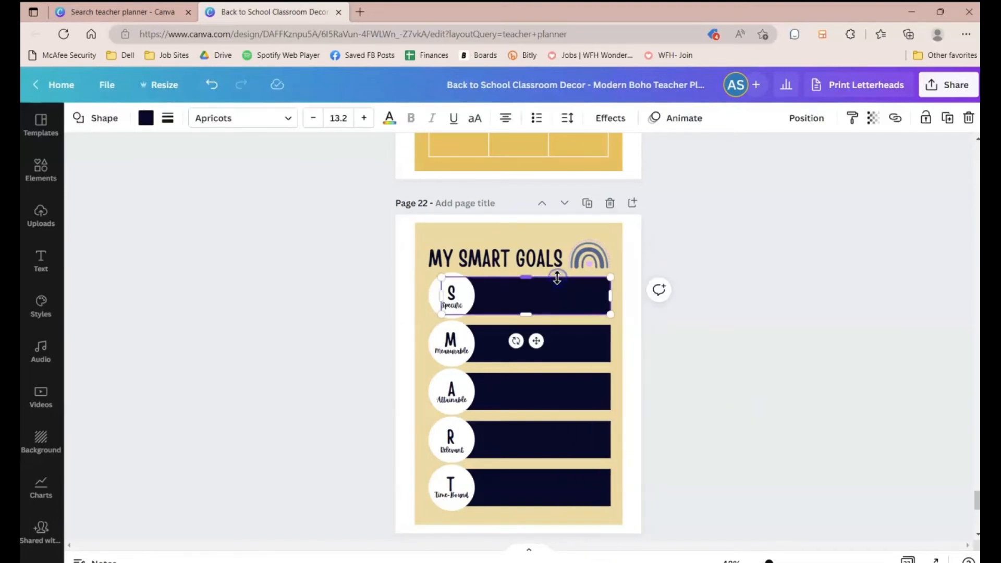
pyautogui.click(577, 331)
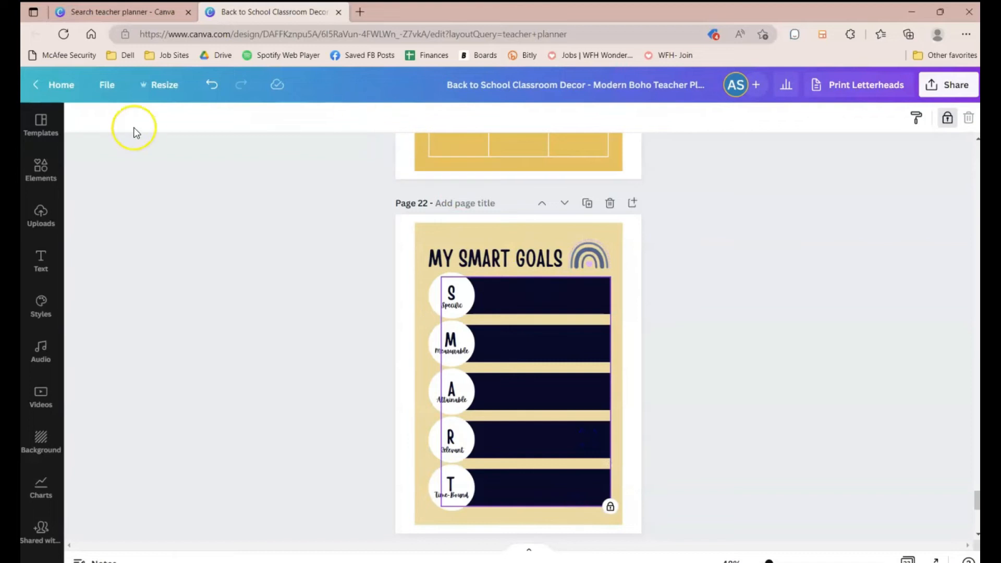
pyautogui.scroll(1, 510, 299)
pyautogui.click(955, 117)
pyautogui.click(148, 125)
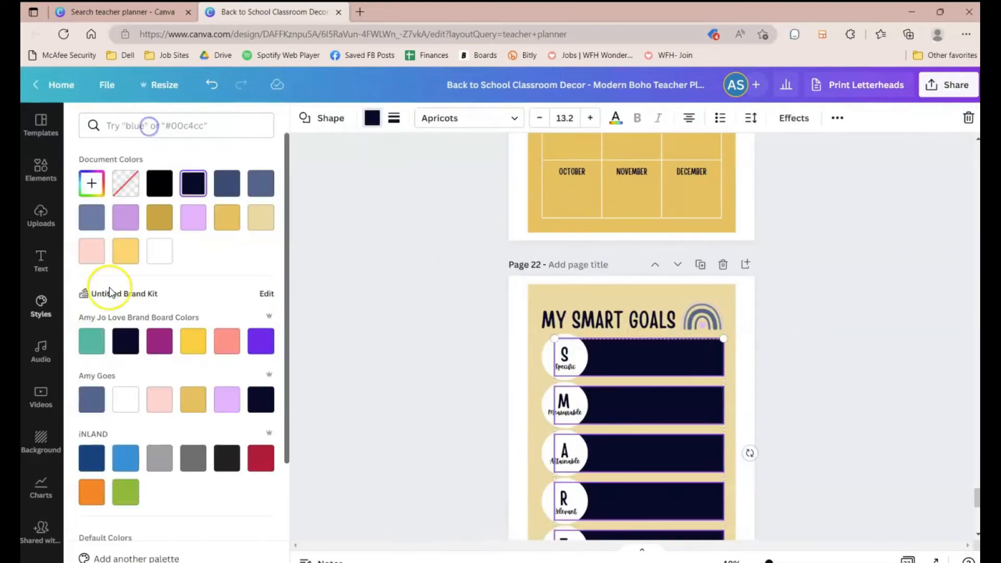
pyautogui.click(92, 400)
# Step: Set the goal bars' transparency to 50 and recolor them white
pyautogui.click(837, 118)
pyautogui.click(779, 149)
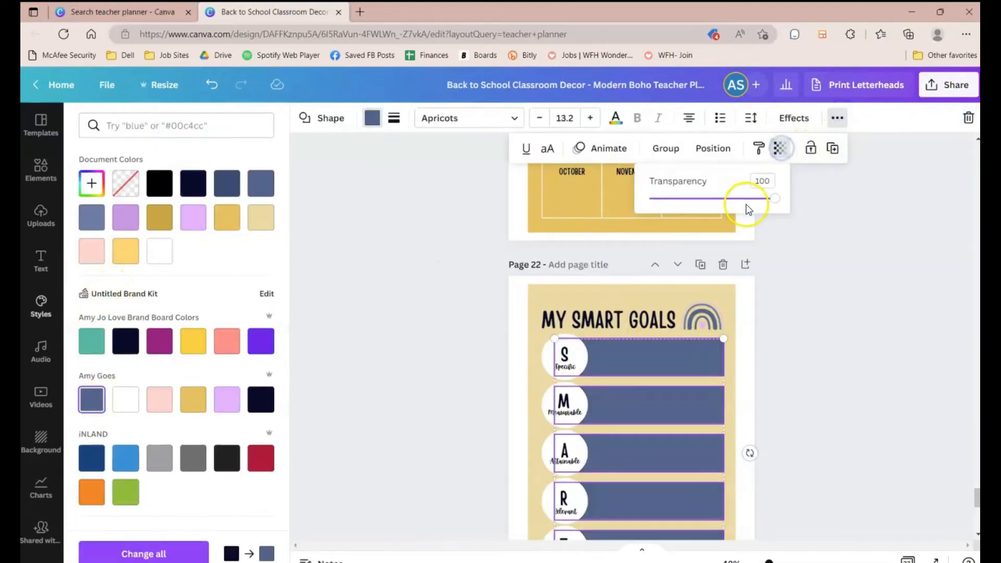
pyautogui.moveTo(749, 208); pyautogui.dragTo(715, 201)
pyautogui.click(159, 251)
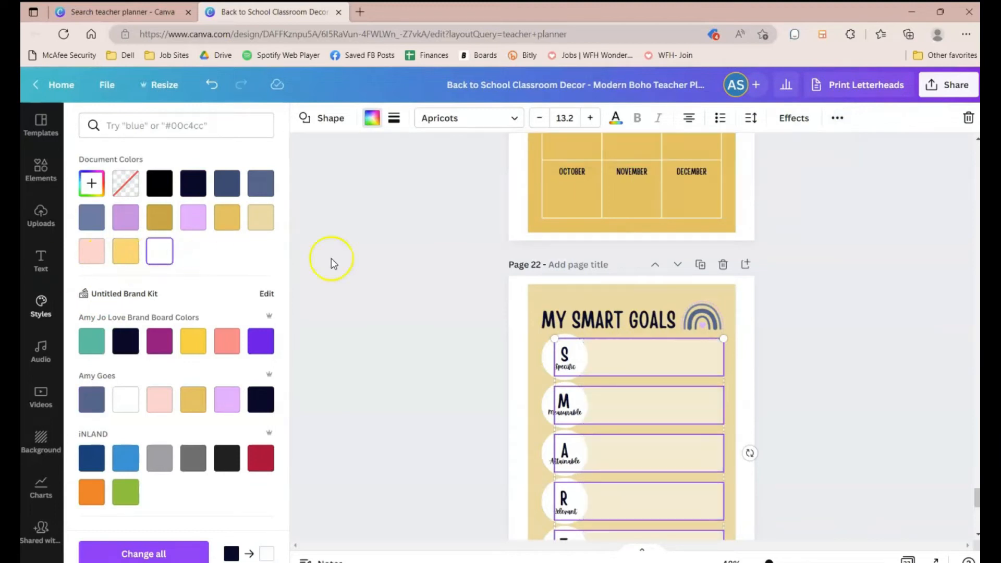
# Step: Adjust the goal bars' transparency slider again and deselect them
pyautogui.click(837, 118)
pyautogui.click(779, 148)
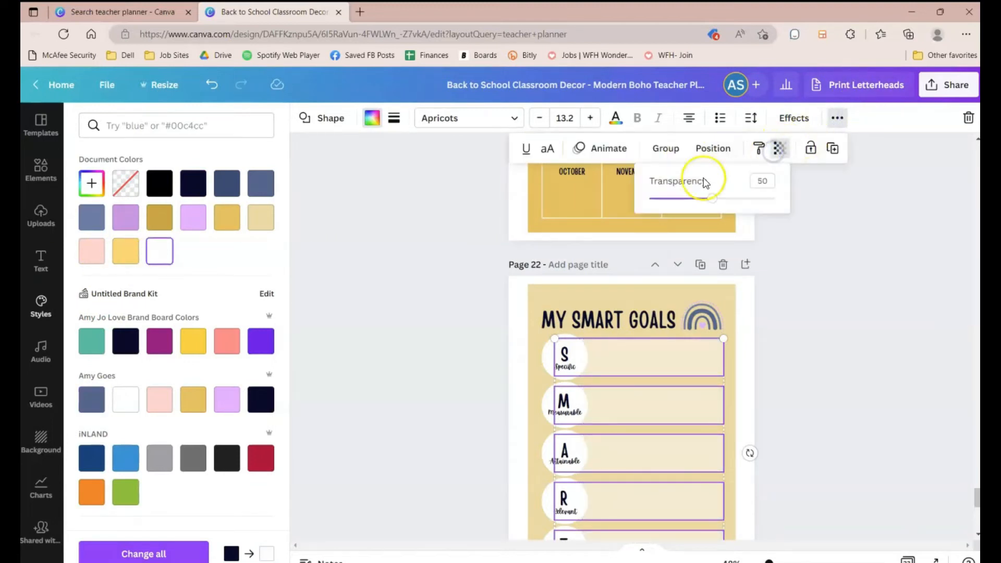
pyautogui.moveTo(713, 203); pyautogui.dragTo(757, 207)
pyautogui.scroll(-8, 807, 327)
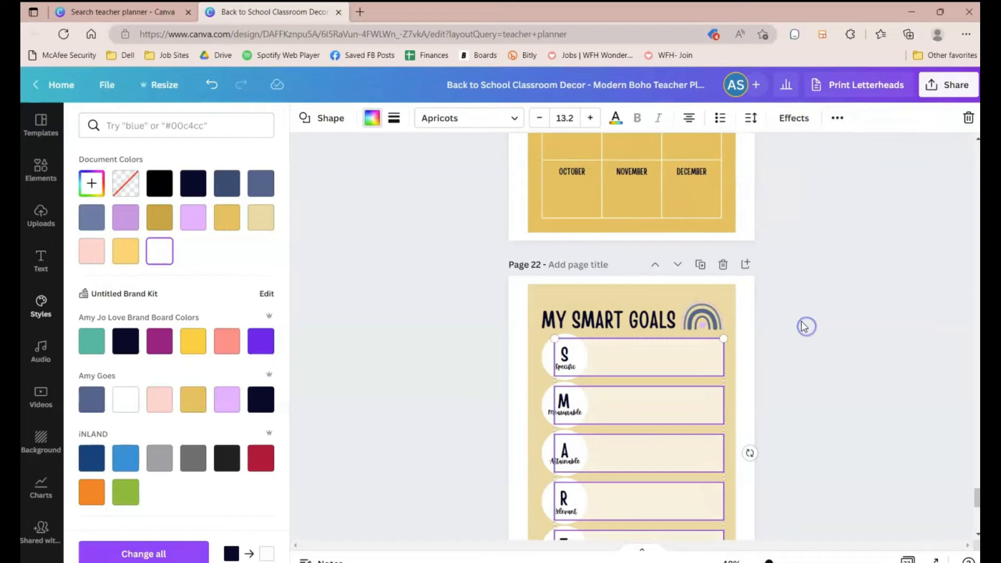
pyautogui.scroll(6, 806, 316)
pyautogui.click(806, 316)
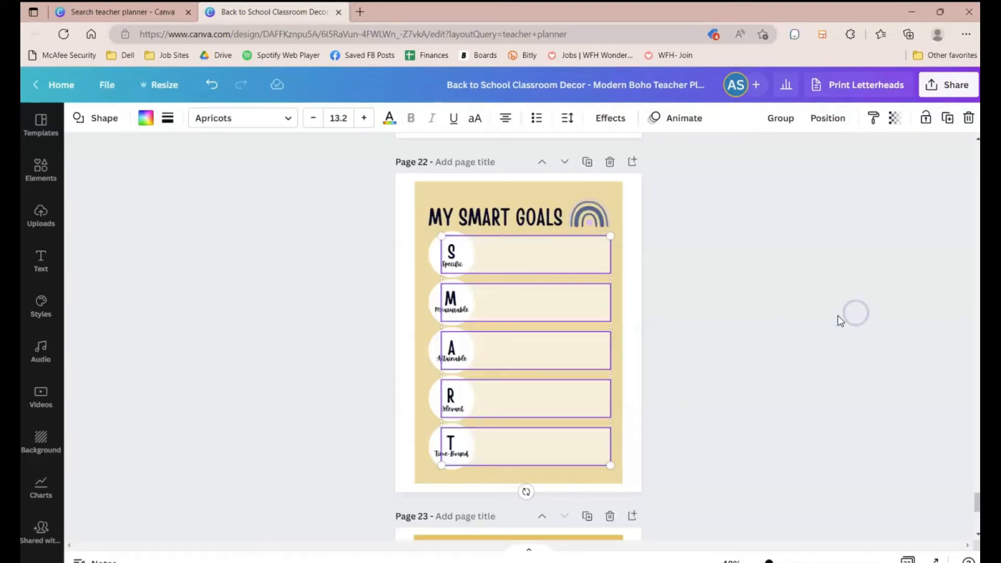
pyautogui.moveTo(771, 561); pyautogui.dragTo(771, 562)
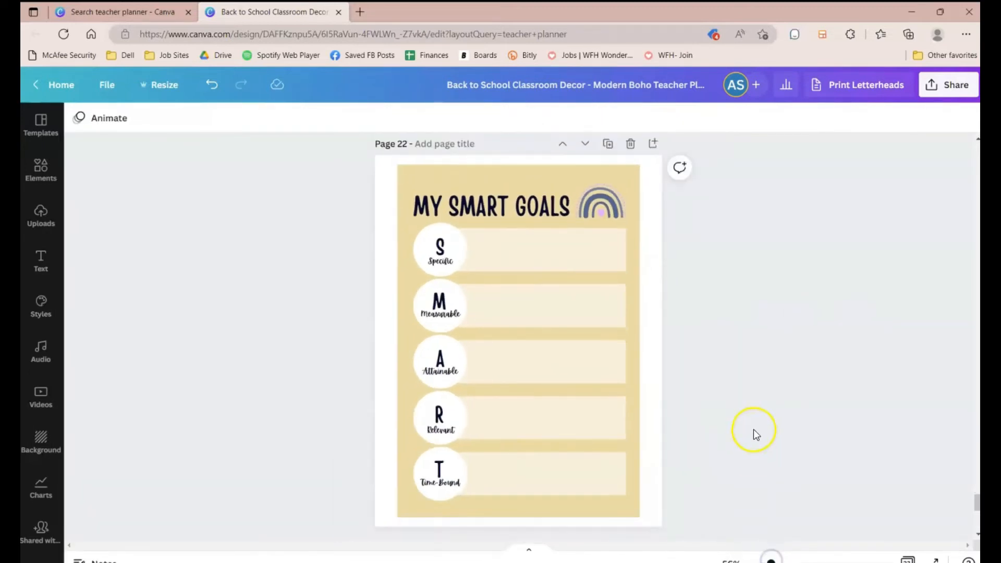
# Step: Nudge the rainbow icon and CLASS BIRTHDAYS title on page 21 slightly up
pyautogui.scroll(8, 754, 431)
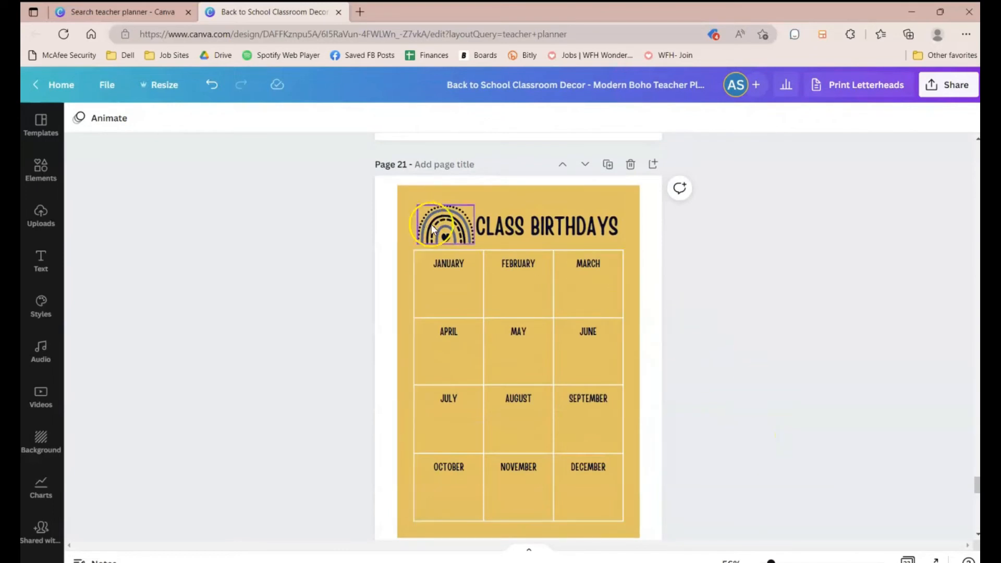
pyautogui.moveTo(432, 228); pyautogui.dragTo(422, 219)
pyautogui.moveTo(593, 218); pyautogui.dragTo(593, 207)
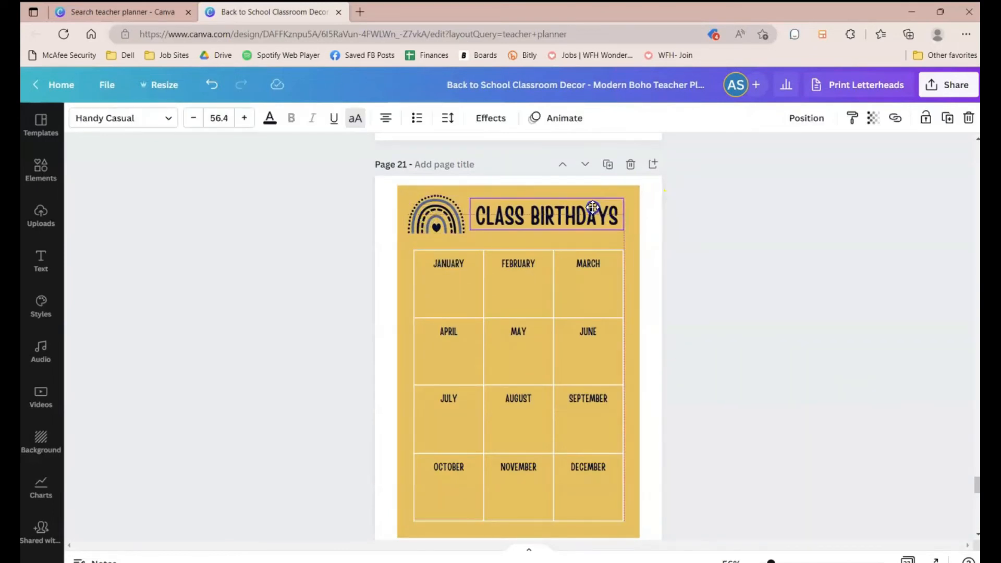
# Step: Duplicate the CLASS PICTURES page 20
pyautogui.scroll(10, 704, 316)
pyautogui.scroll(1, 704, 317)
pyautogui.scroll(-5, 704, 318)
pyautogui.scroll(2, 673, 287)
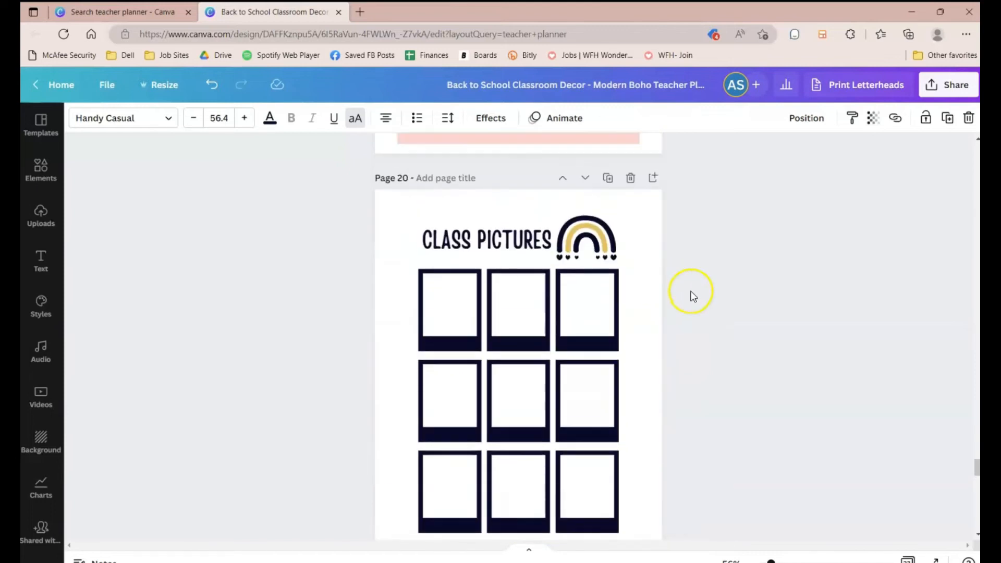
pyautogui.click(607, 187)
# Step: Recolor the page 20 background shape blue-grey and set its transparency to 71
pyautogui.scroll(7, 545, 400)
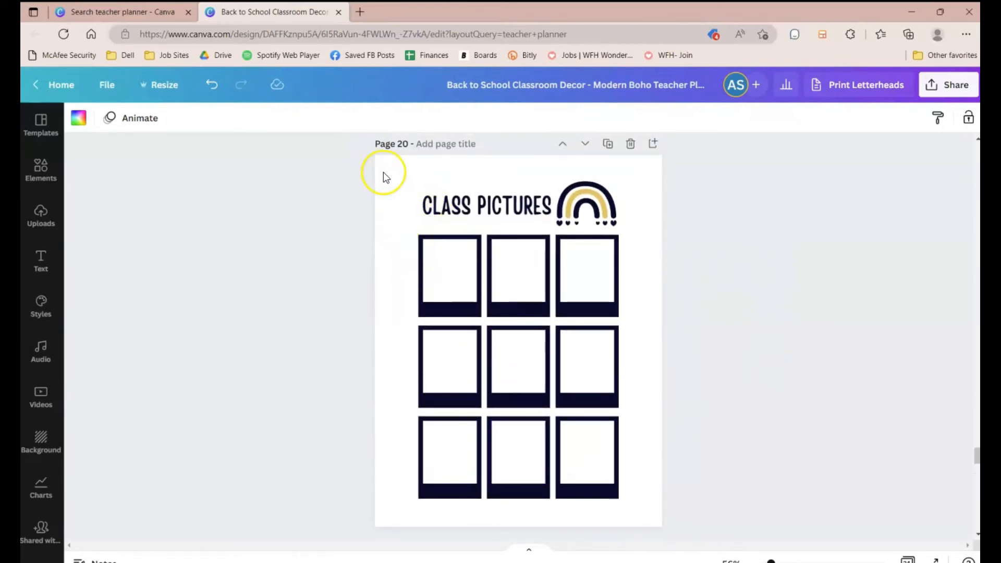
pyautogui.click(410, 179)
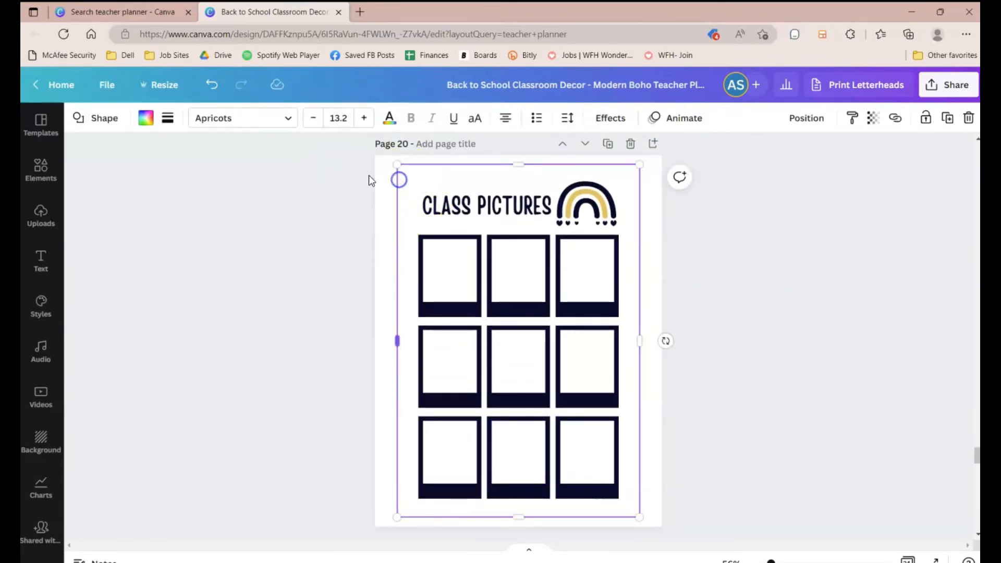
pyautogui.click(147, 118)
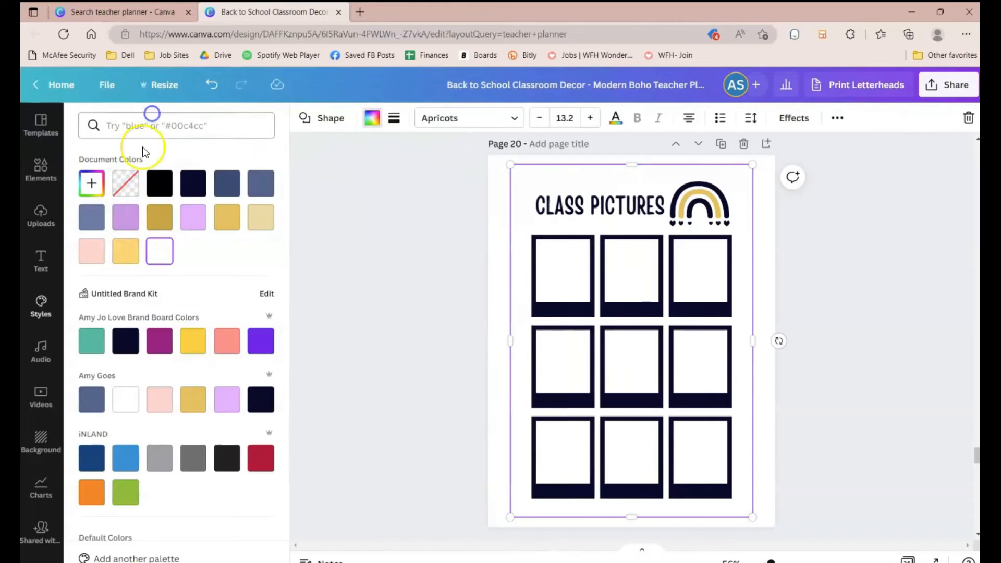
pyautogui.click(91, 217)
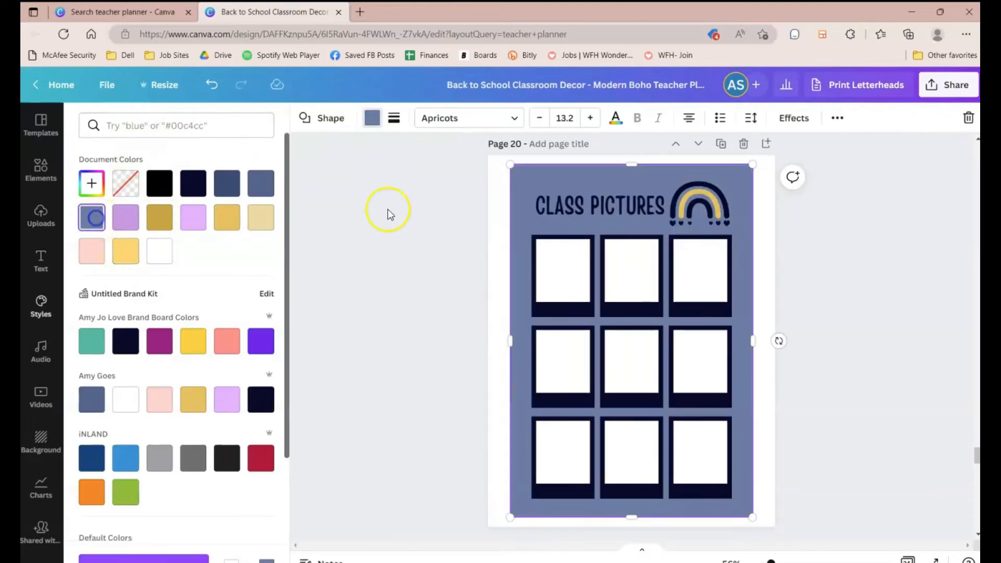
pyautogui.click(838, 119)
pyautogui.click(760, 151)
pyautogui.click(734, 201)
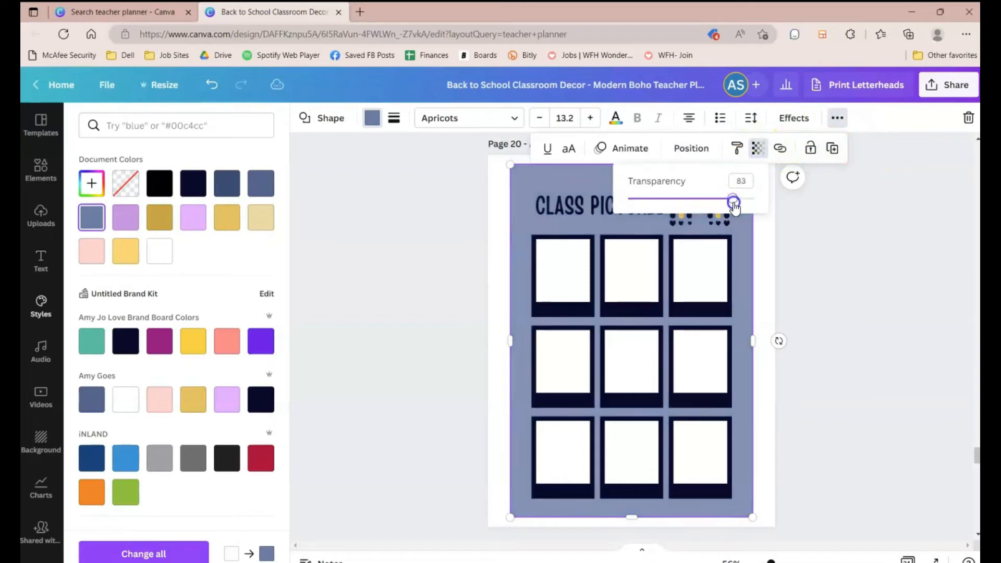
pyautogui.moveTo(723, 205); pyautogui.dragTo(719, 205)
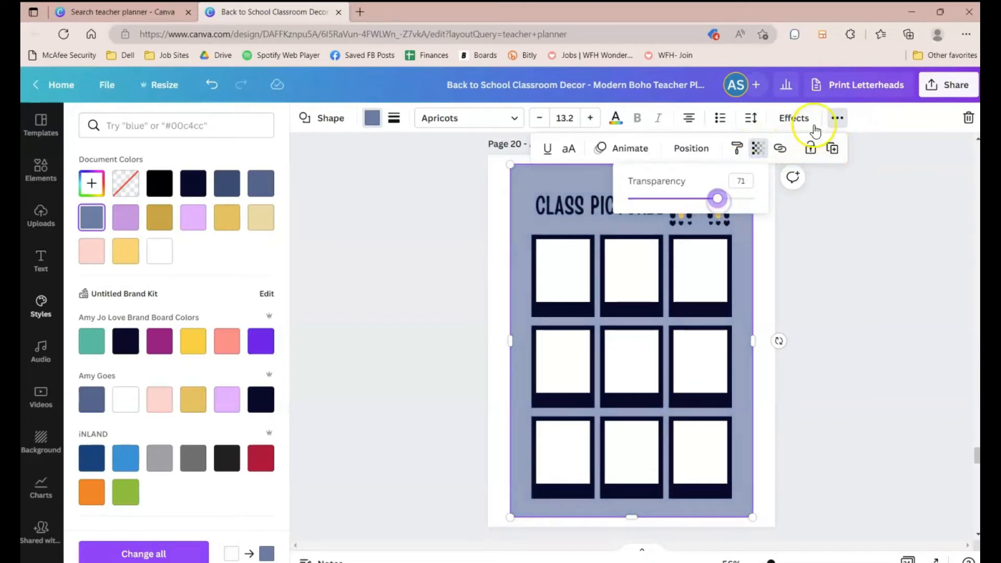
# Step: Try to copy the page 20 background style onto the duplicated CLASS PICTURES page
pyautogui.click(737, 147)
pyautogui.scroll(-3, 717, 346)
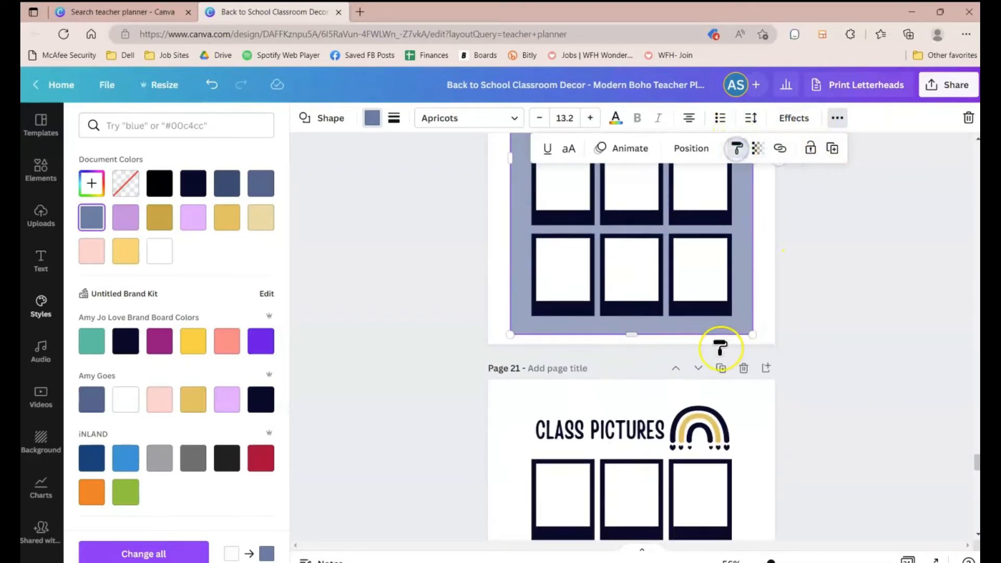
pyautogui.click(575, 401)
pyautogui.scroll(5, 756, 386)
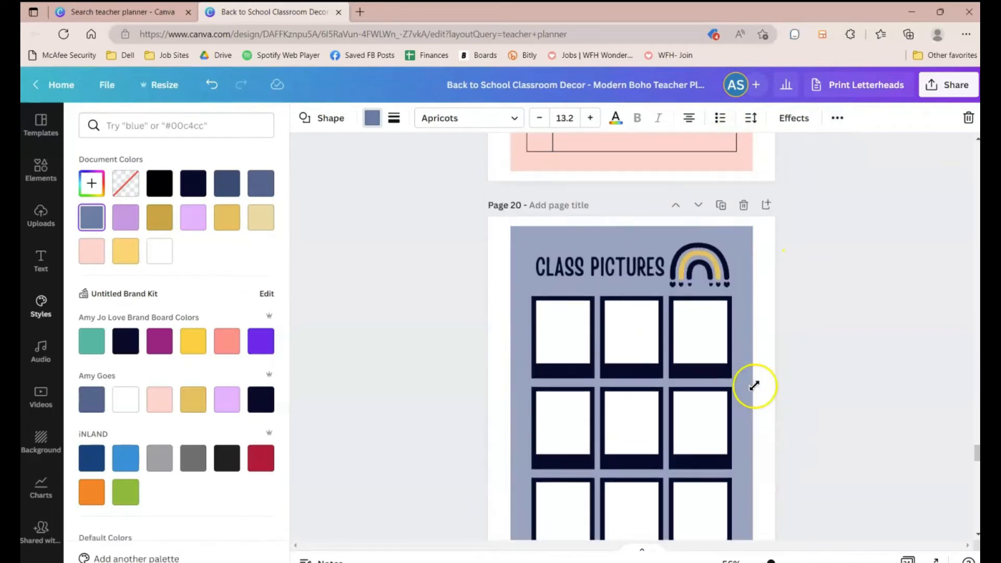
pyautogui.scroll(5, 758, 390)
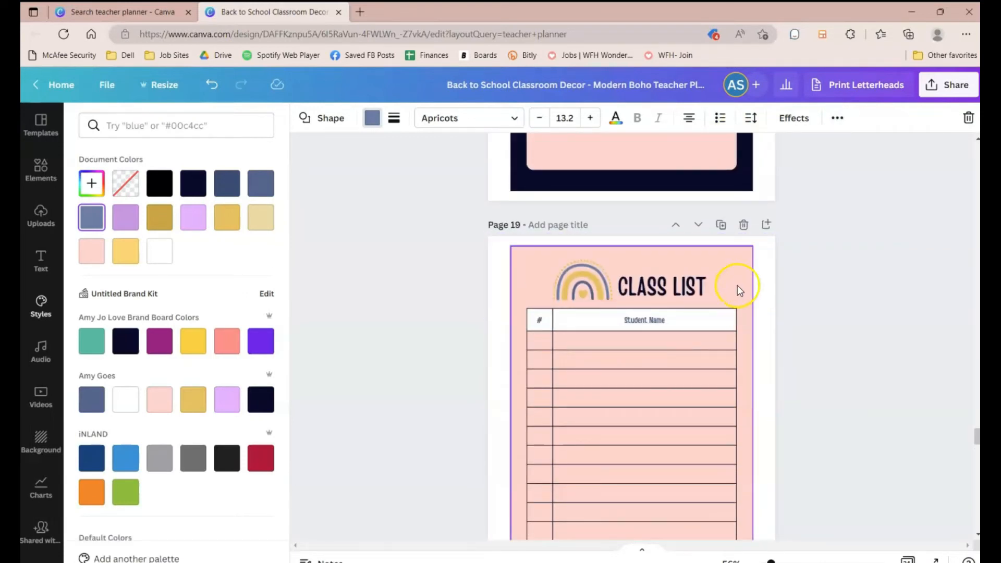
# Step: Resize the rainbow icon and the CLASS LIST title on page 19
pyautogui.moveTo(591, 279)
pyautogui.mouseDown()
pyautogui.moveTo(559, 268)
pyautogui.moveTo(604, 293)
pyautogui.mouseUp()
pyautogui.click(636, 296)
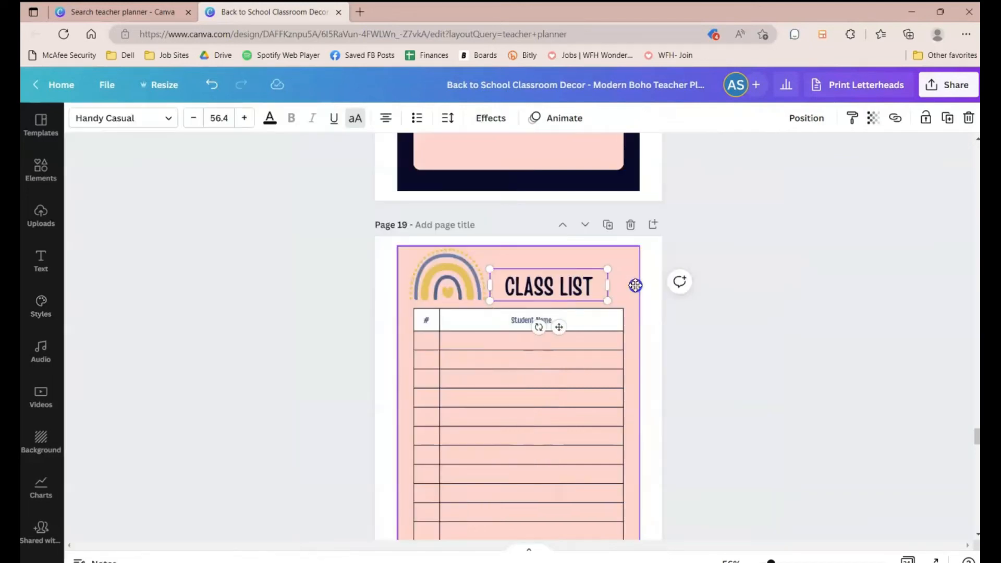
pyautogui.moveTo(545, 278); pyautogui.dragTo(548, 277)
pyautogui.moveTo(610, 289); pyautogui.dragTo(588, 282)
pyautogui.scroll(8, 586, 396)
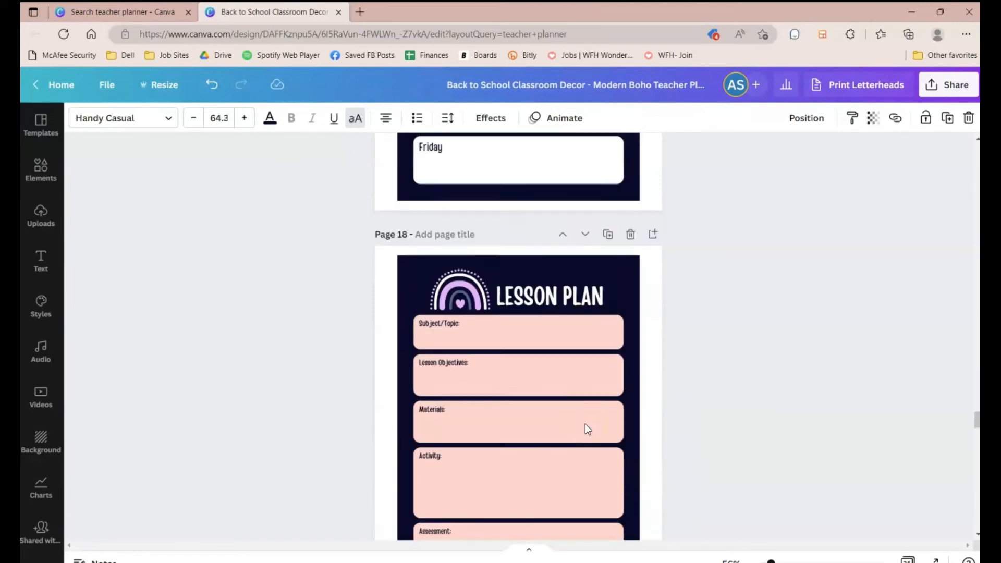
# Step: Recolor the December Overview weekday labels dark navy and the Notes label blue-grey on page 16
pyautogui.scroll(10, 585, 417)
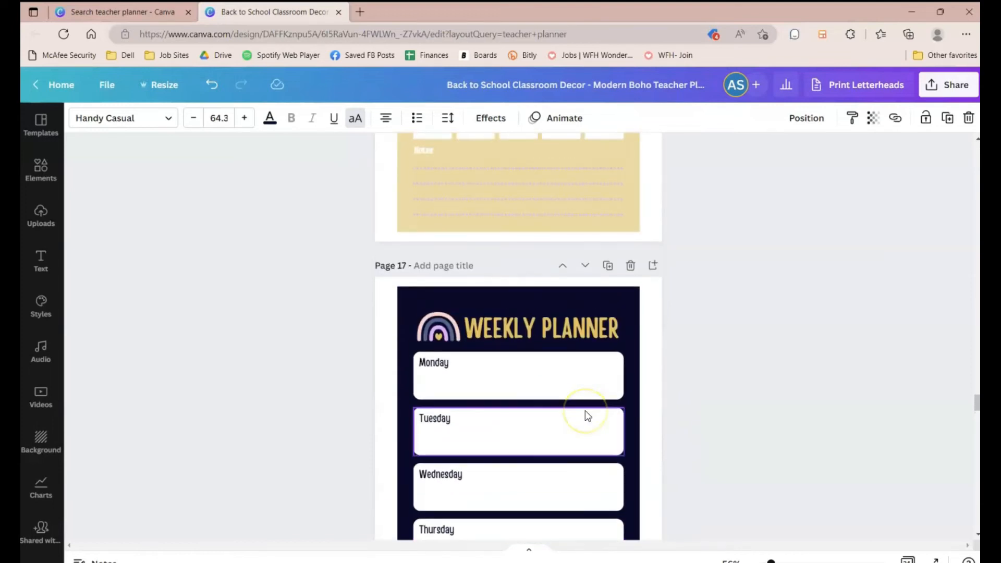
pyautogui.scroll(6, 585, 411)
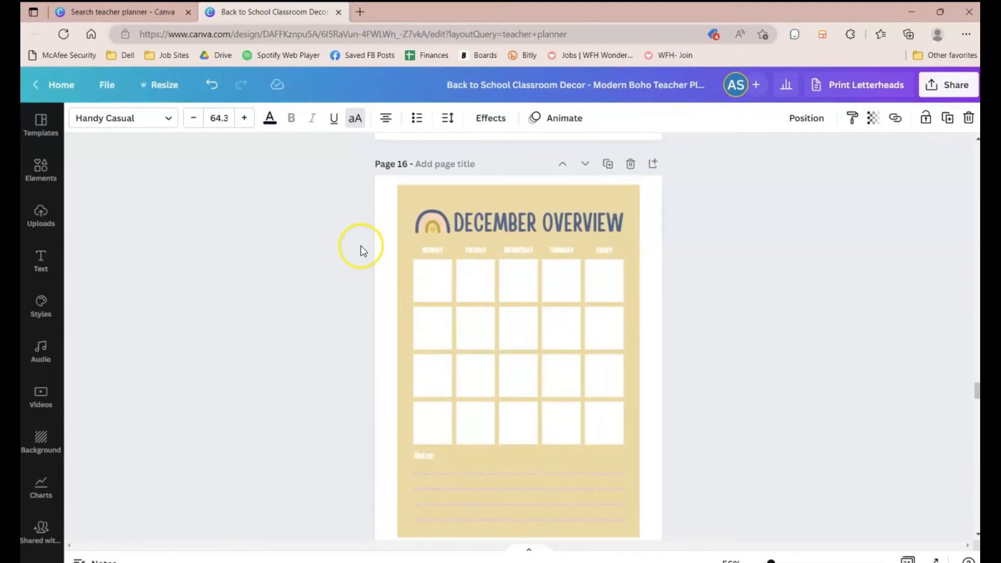
pyautogui.moveTo(482, 252); pyautogui.dragTo(619, 251)
pyautogui.click(269, 118)
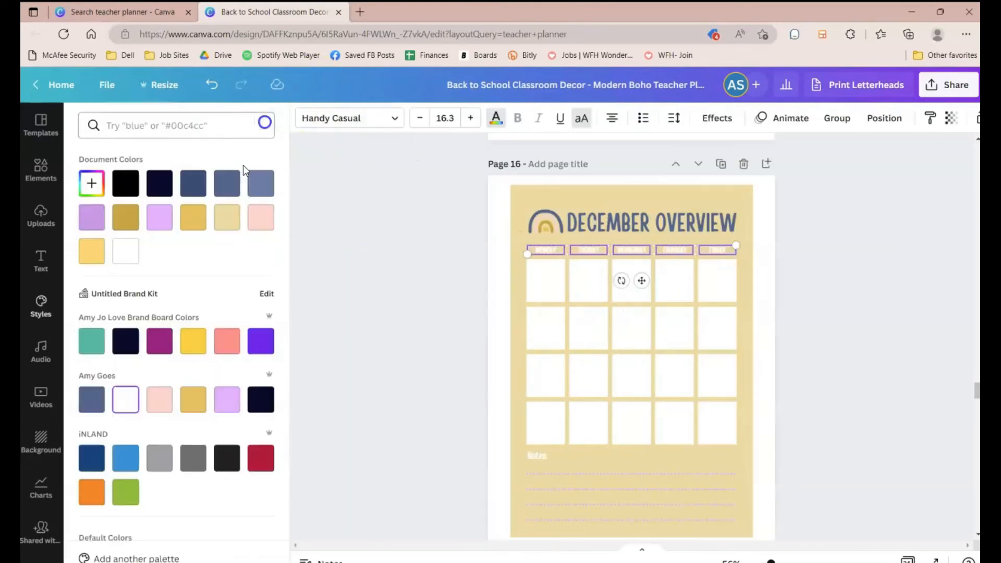
pyautogui.click(255, 409)
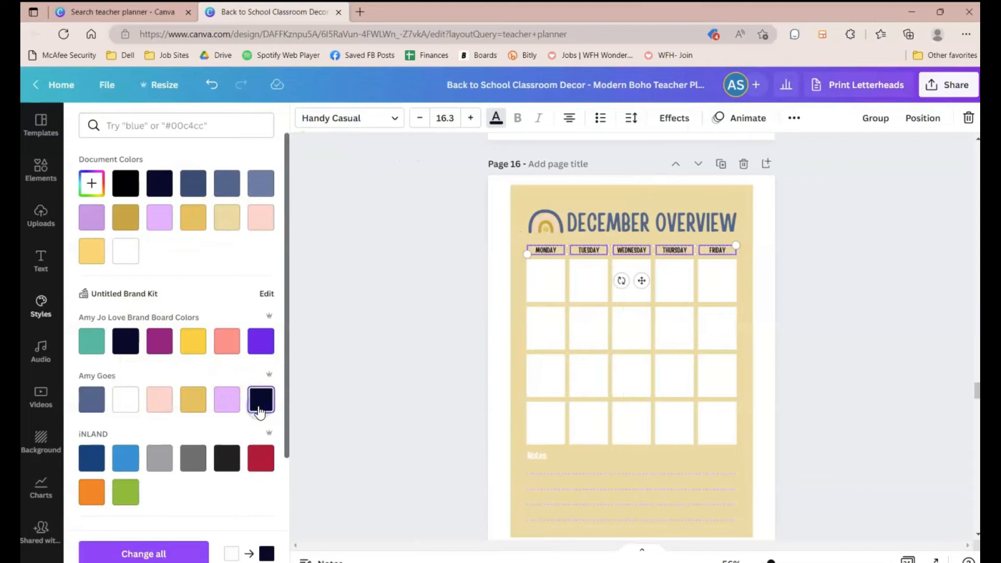
pyautogui.click(536, 455)
pyautogui.click(92, 400)
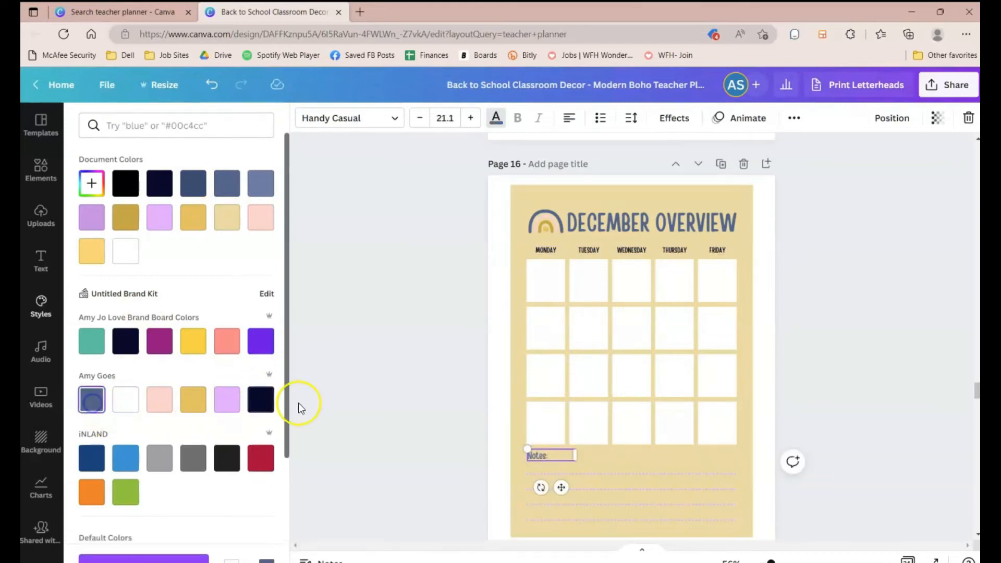
# Step: Lock the background shape of the AUGUST OVERVIEW page 12
pyautogui.scroll(5, 443, 409)
pyautogui.scroll(10, 444, 413)
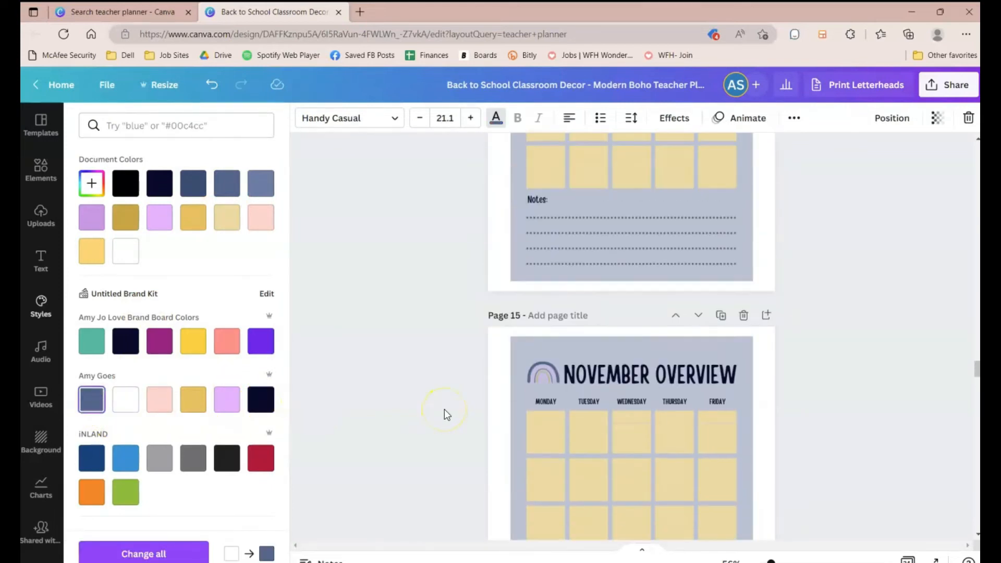
pyautogui.scroll(15, 444, 409)
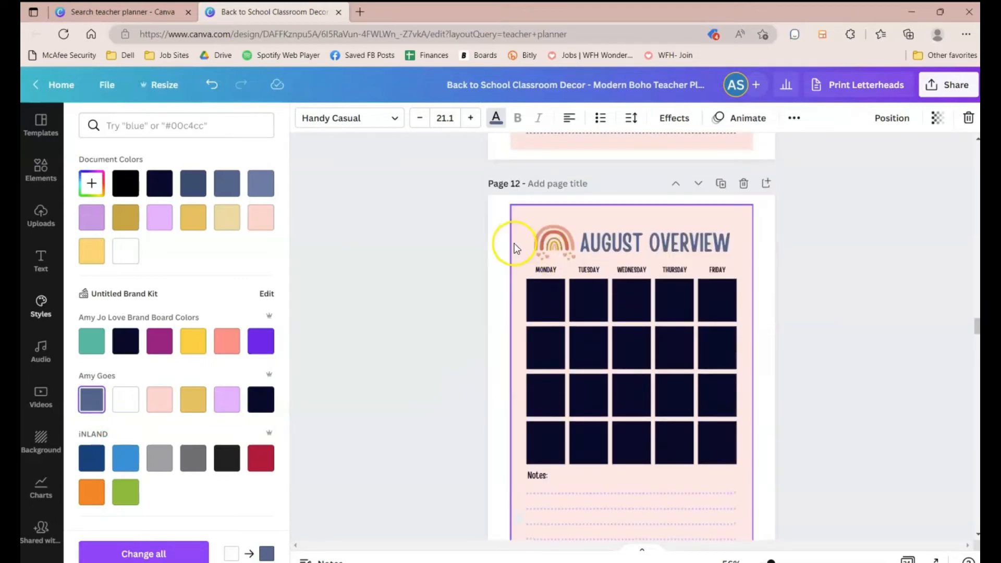
pyautogui.click(513, 268)
pyautogui.click(836, 118)
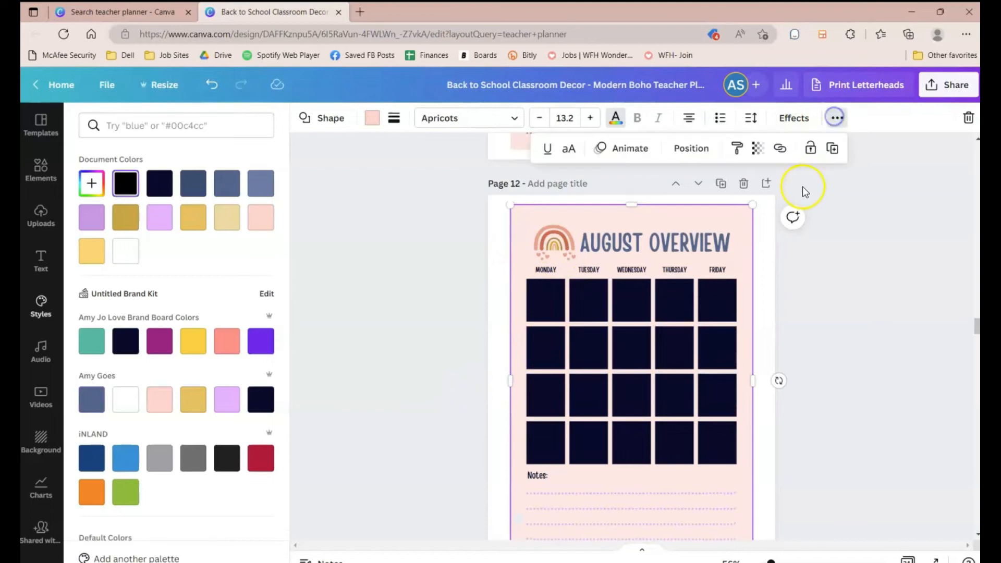
pyautogui.click(810, 150)
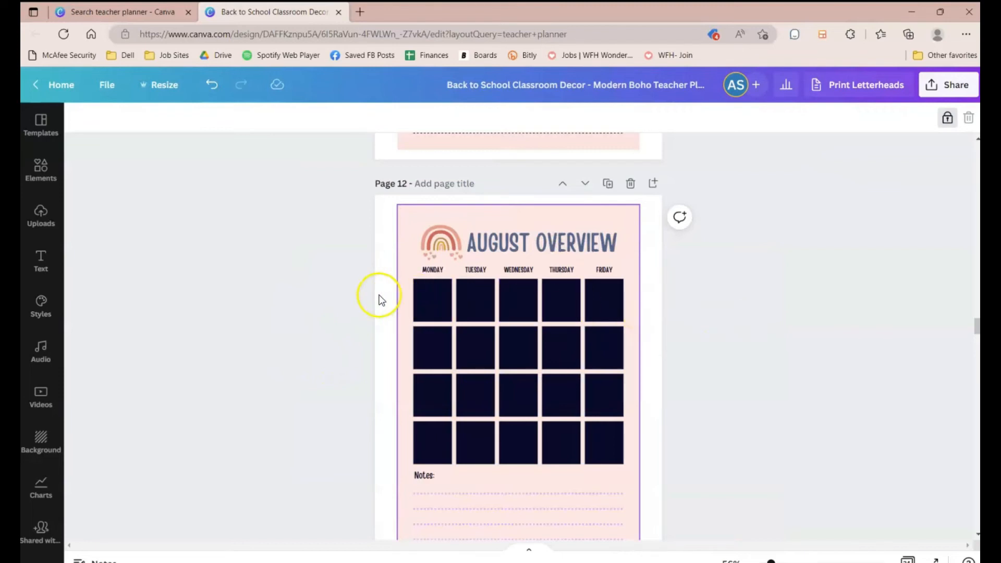
# Step: Set the August calendar boxes' transparency to 45 and recolor them white
pyautogui.moveTo(371, 299); pyautogui.dragTo(627, 447)
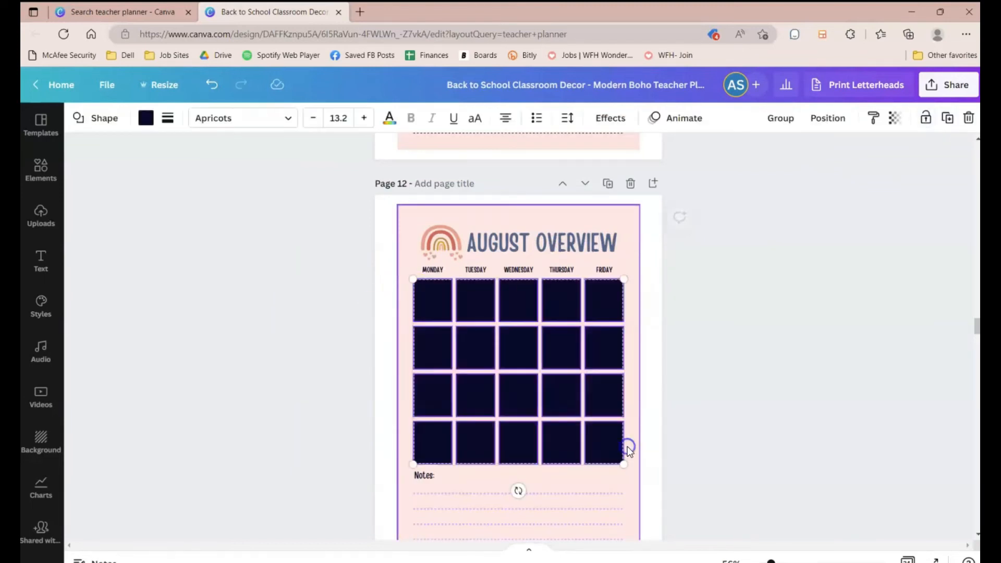
pyautogui.click(145, 119)
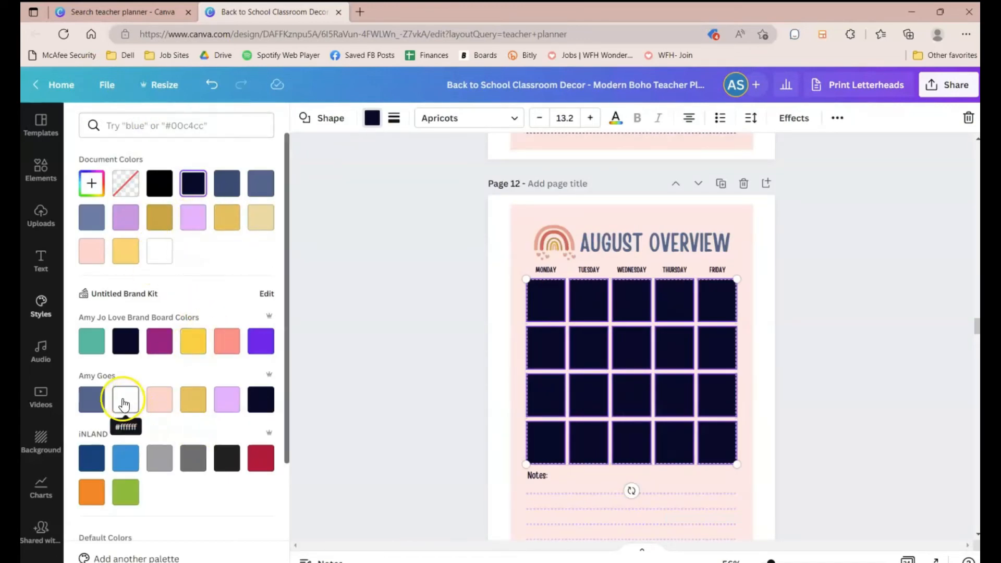
pyautogui.click(92, 400)
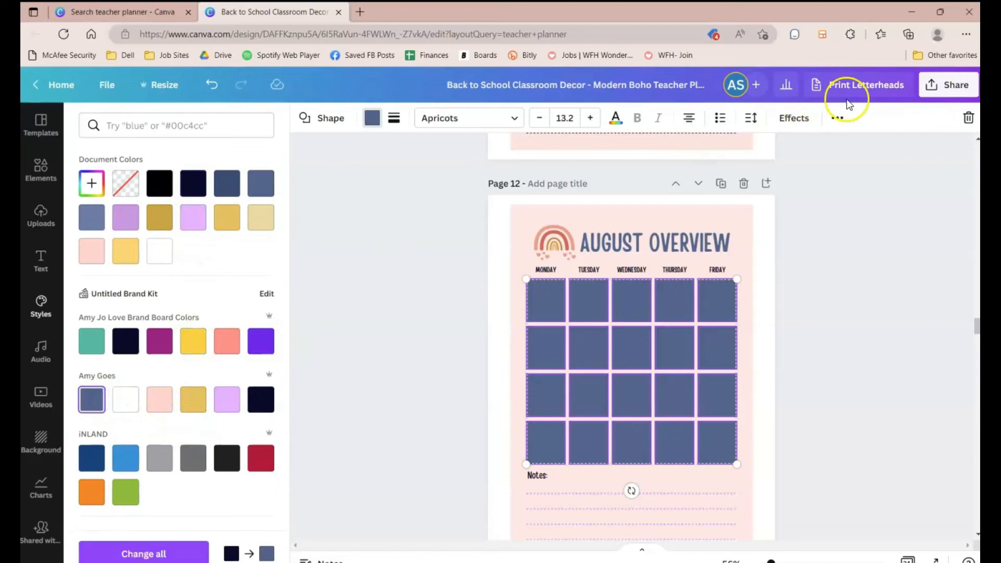
pyautogui.click(838, 118)
pyautogui.click(782, 150)
pyautogui.moveTo(738, 199); pyautogui.dragTo(699, 199)
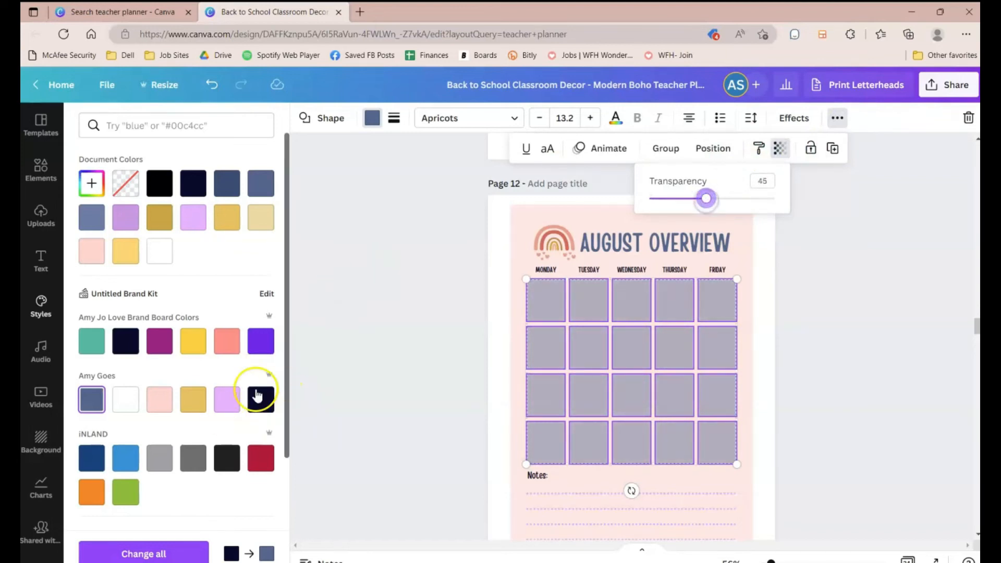
pyautogui.click(119, 402)
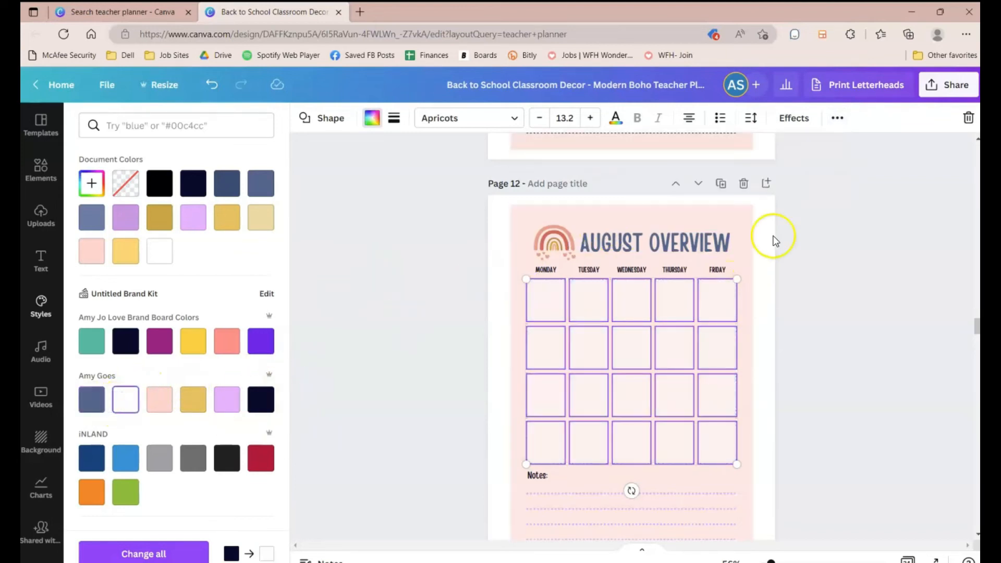
pyautogui.click(876, 271)
# Step: Lock the background shape of the JULY OVERVIEW page 11
pyautogui.scroll(5, 872, 307)
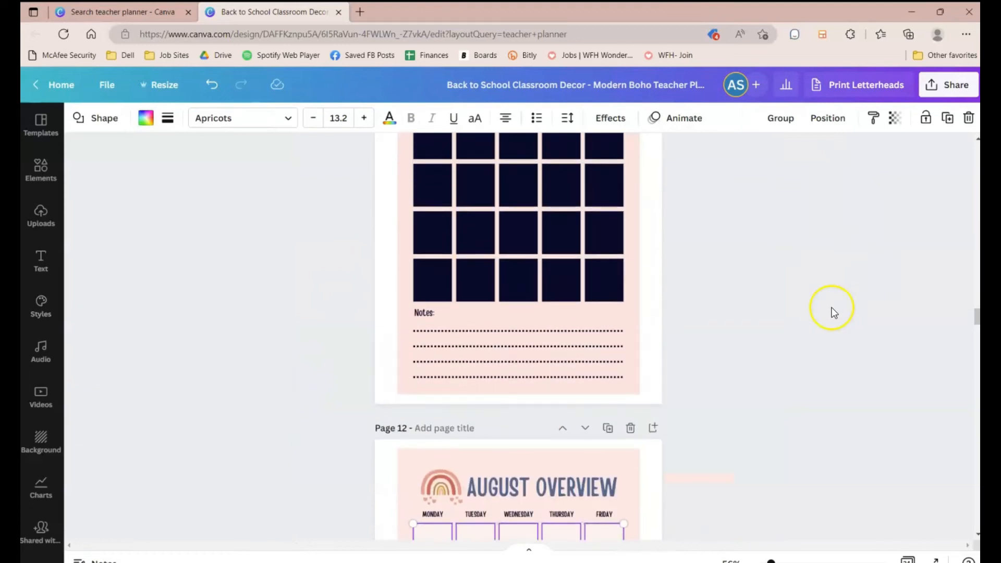
pyautogui.scroll(2, 833, 313)
pyautogui.click(409, 225)
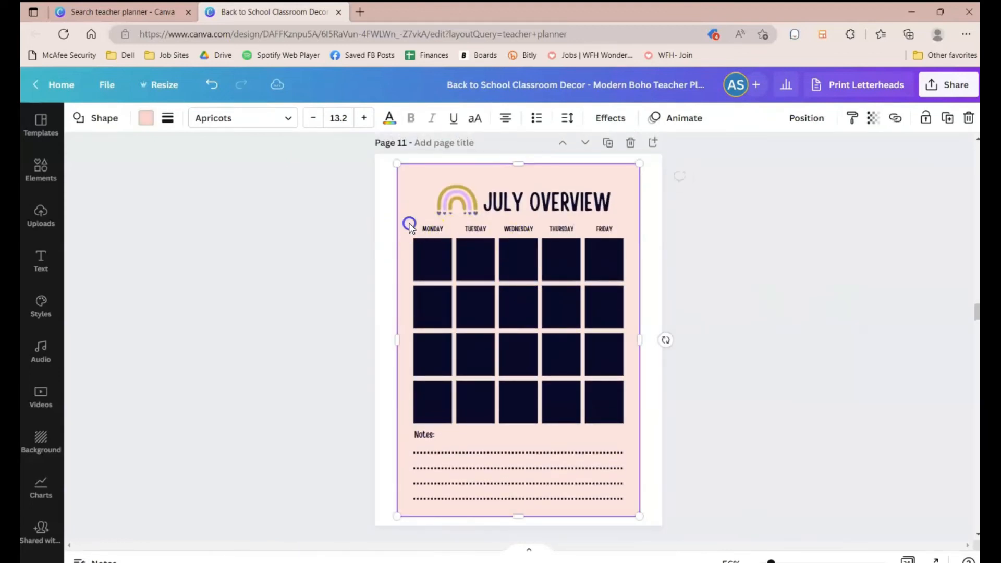
pyautogui.click(925, 120)
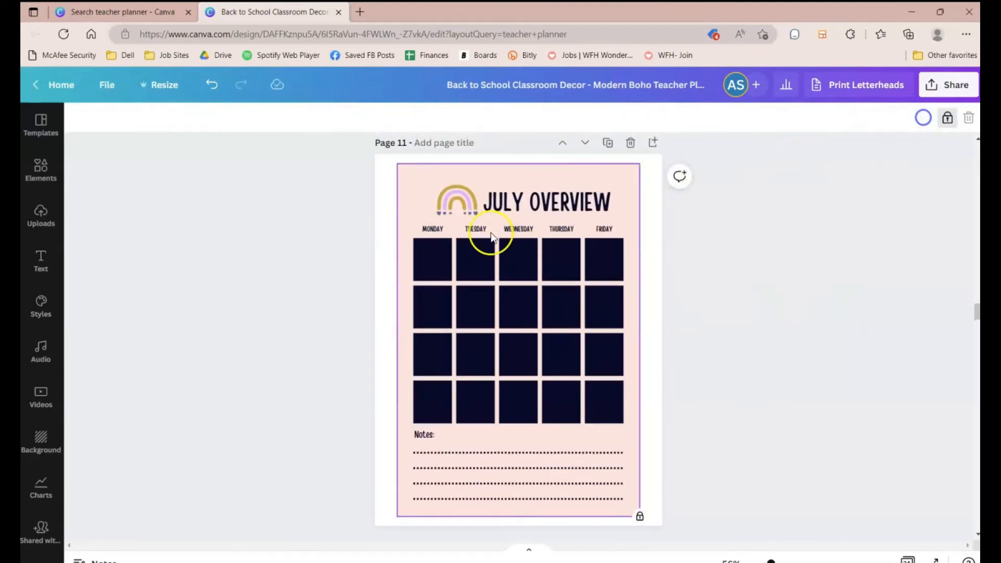
# Step: Recolor all the July calendar boxes white
pyautogui.click(343, 268)
pyautogui.moveTo(354, 254); pyautogui.dragTo(625, 402)
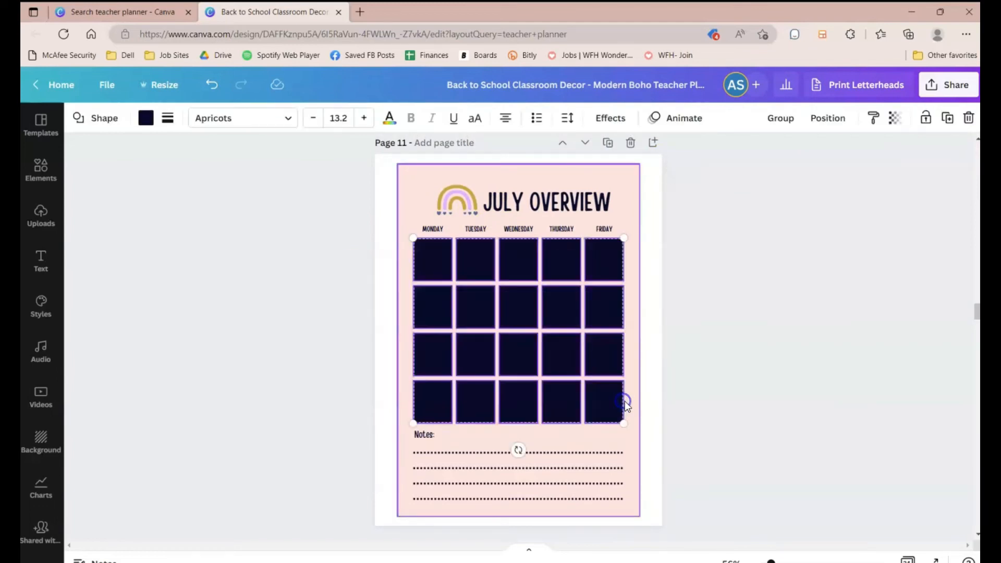
pyautogui.click(142, 120)
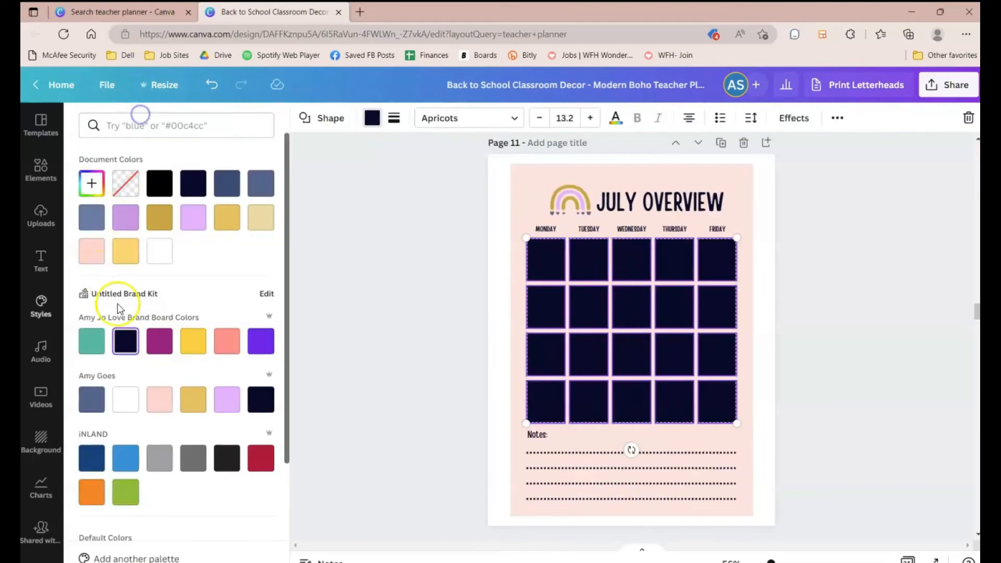
pyautogui.click(125, 399)
# Step: Lock the background shape of the JUNE OVERVIEW page
pyautogui.scroll(2, 827, 310)
pyautogui.scroll(5, 827, 311)
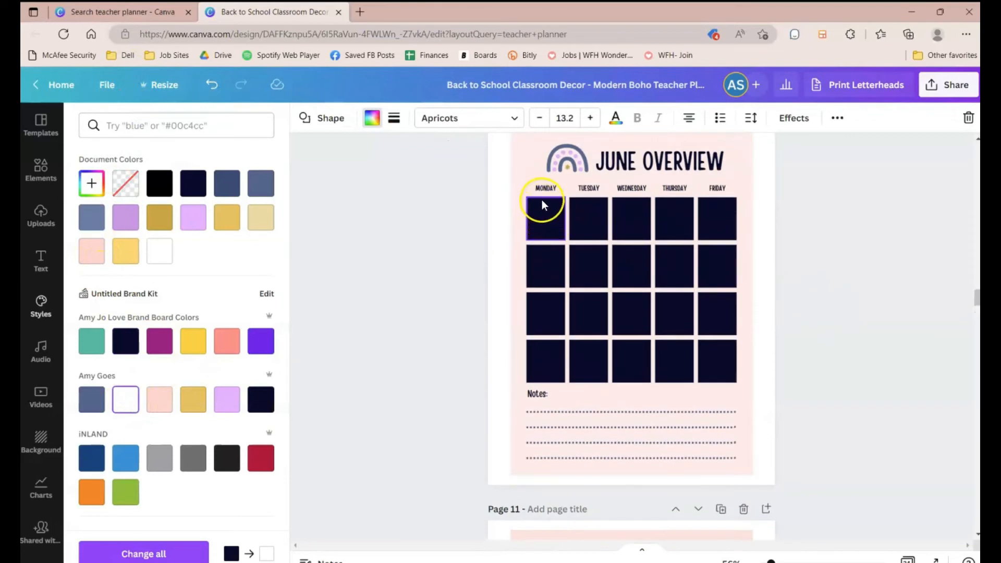
pyautogui.click(524, 175)
pyautogui.click(836, 120)
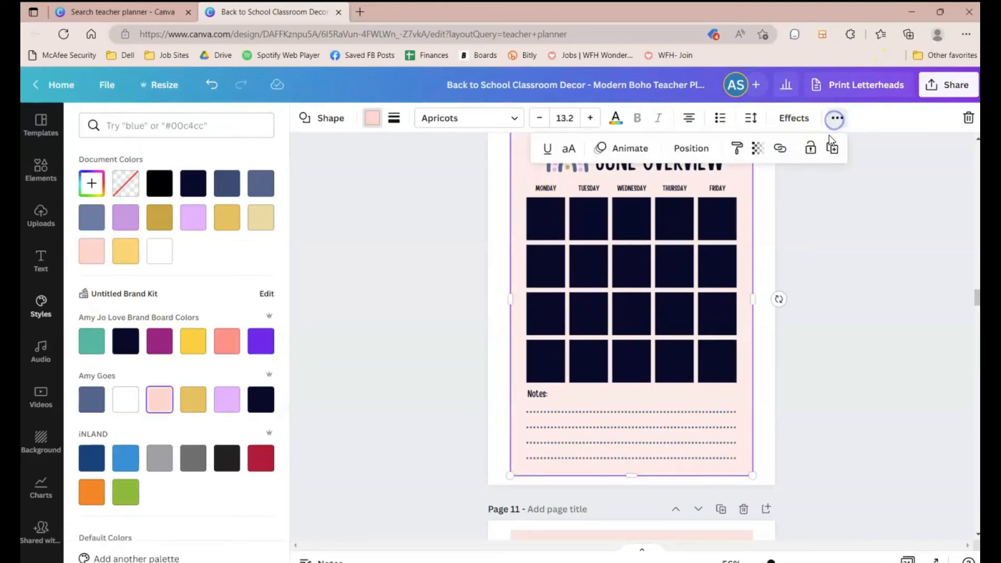
pyautogui.click(810, 149)
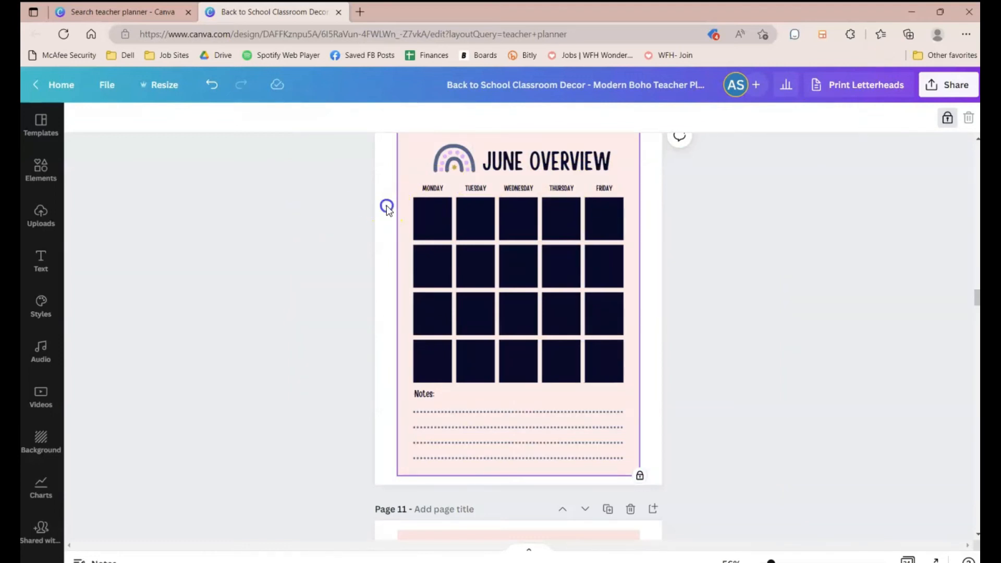
# Step: Recolor all the June calendar boxes white
pyautogui.moveTo(341, 214); pyautogui.dragTo(416, 198)
pyautogui.click(642, 364)
pyautogui.click(148, 116)
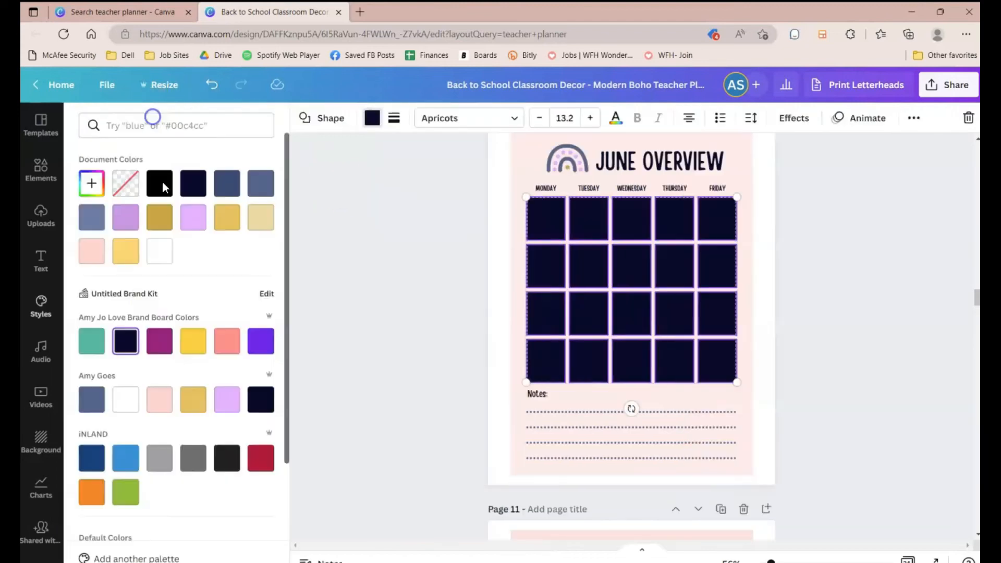
pyautogui.click(124, 401)
# Step: Lock the background shape of the MAY OVERVIEW page
pyautogui.scroll(5, 494, 353)
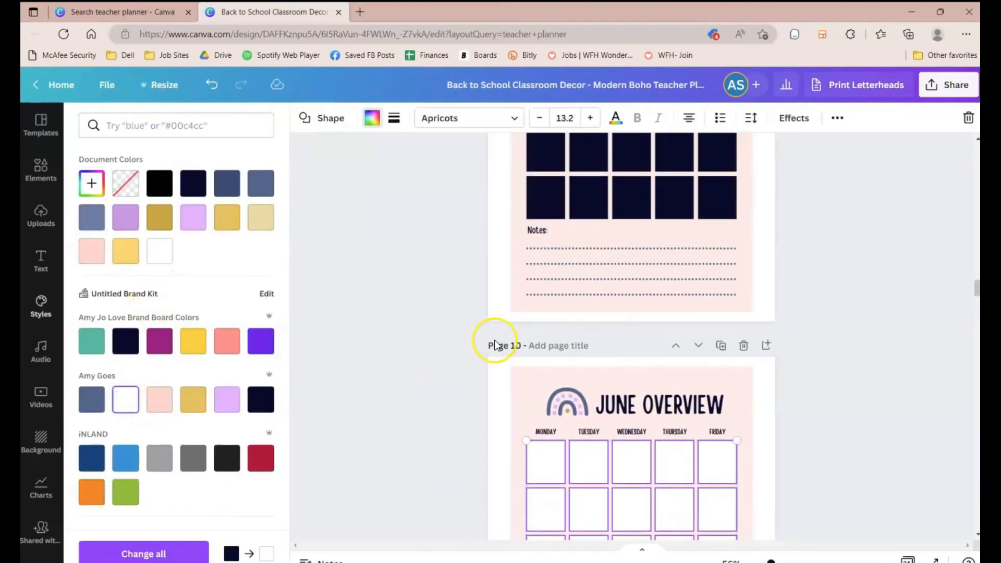
pyautogui.scroll(2, 600, 277)
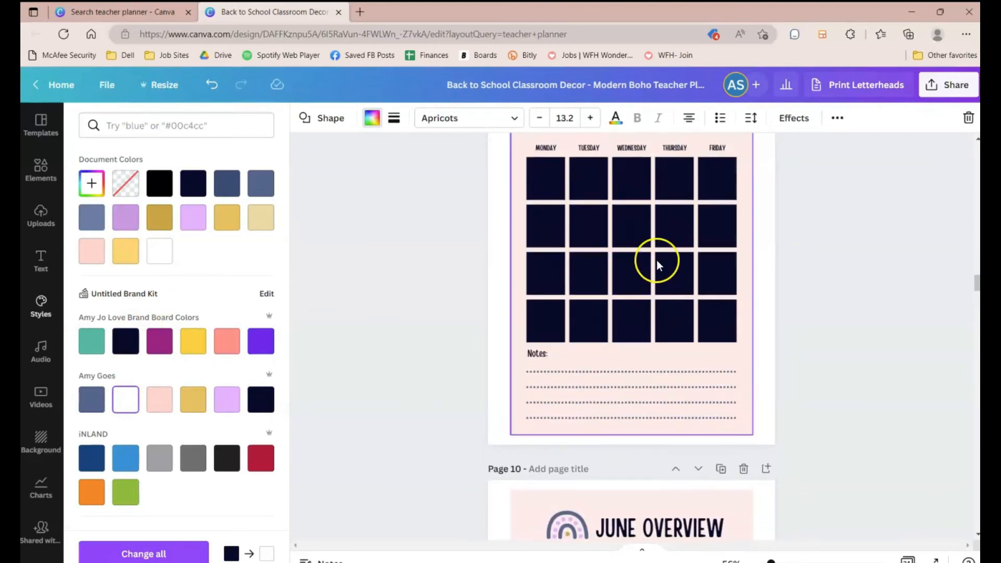
pyautogui.click(750, 157)
pyautogui.click(838, 118)
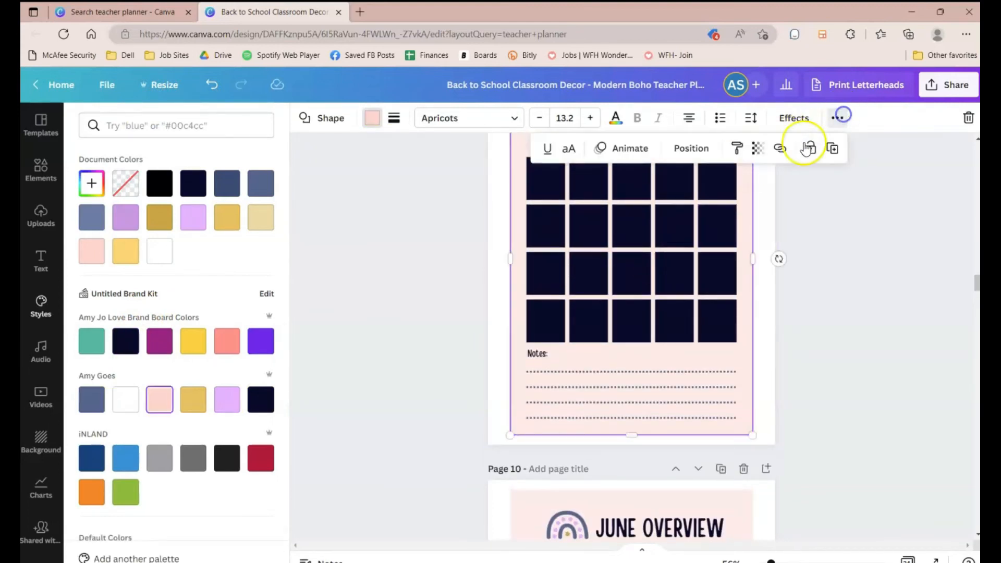
pyautogui.click(809, 146)
# Step: Recolor the May calendar boxes lilac and set their transparency to 26
pyautogui.scroll(1, 585, 327)
pyautogui.moveTo(651, 410); pyautogui.dragTo(642, 389)
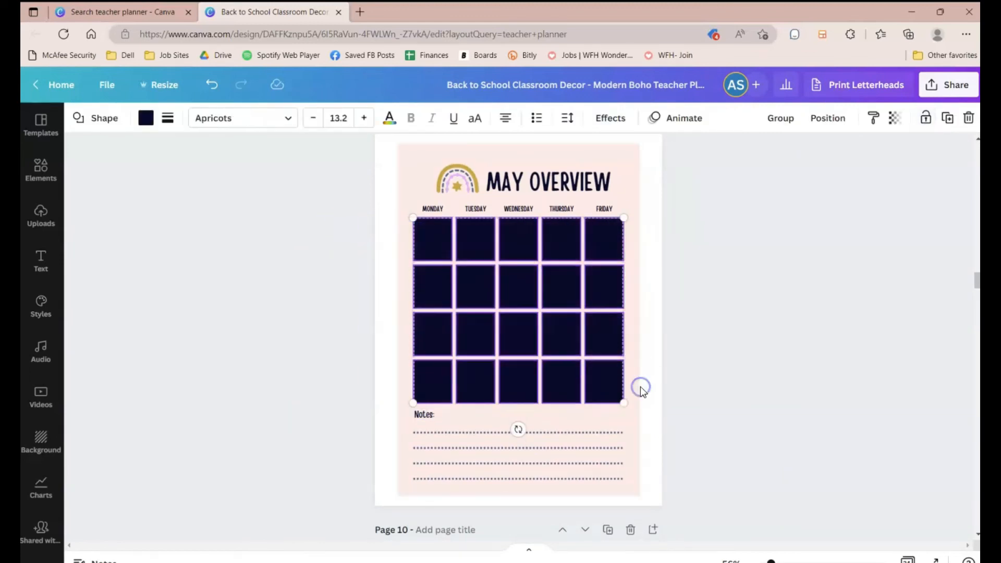
pyautogui.click(146, 120)
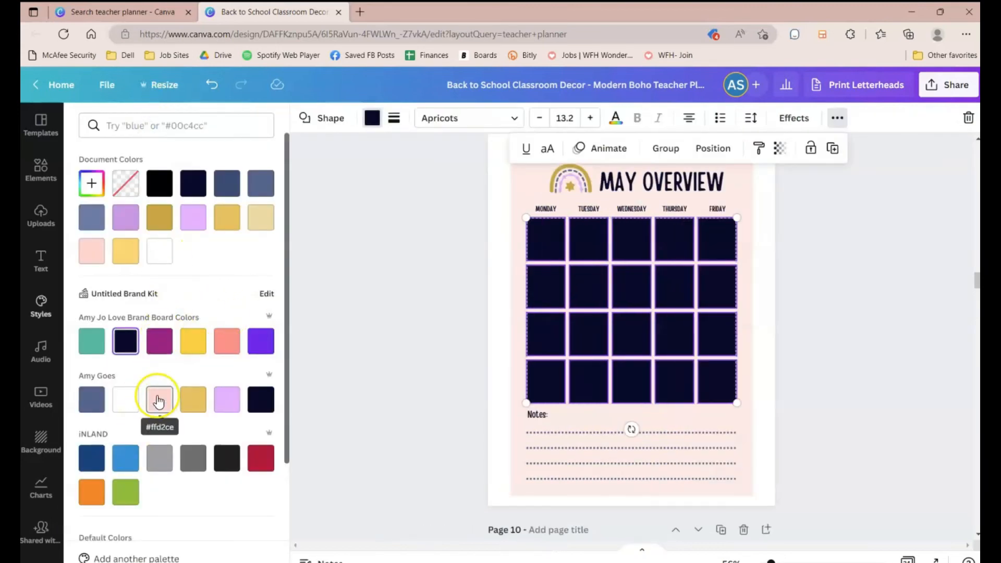
pyautogui.click(230, 402)
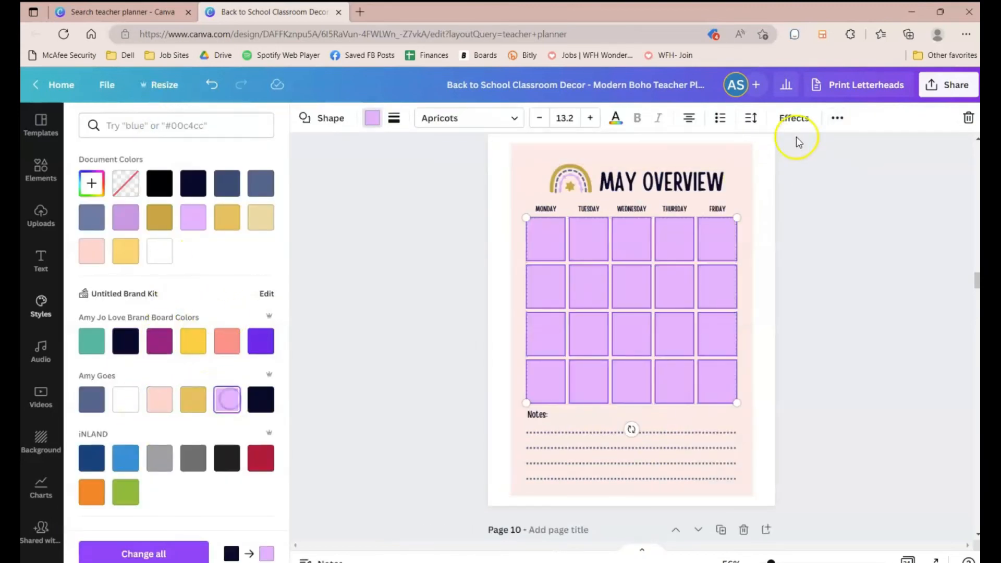
pyautogui.click(831, 121)
pyautogui.click(780, 148)
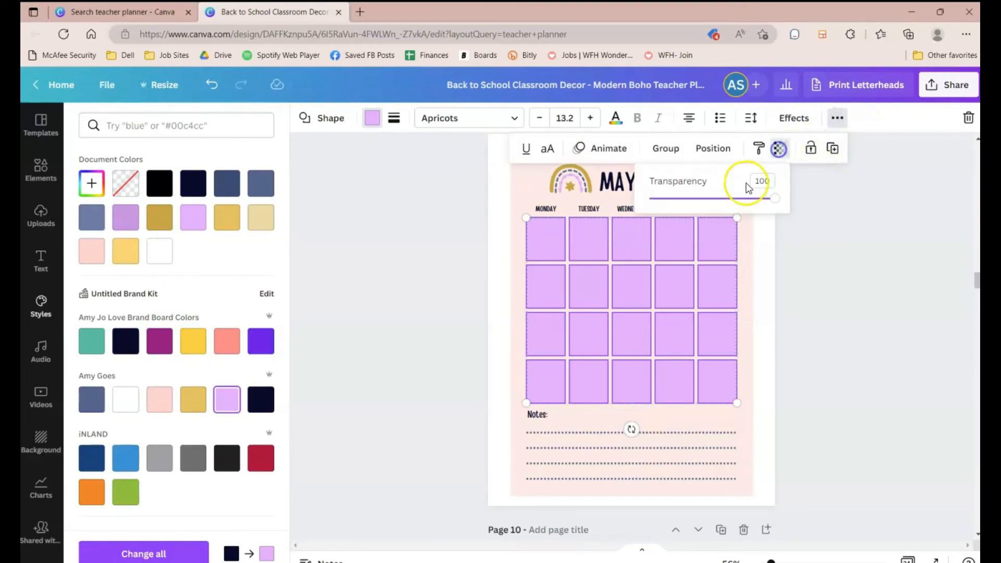
pyautogui.moveTo(719, 199); pyautogui.dragTo(701, 200)
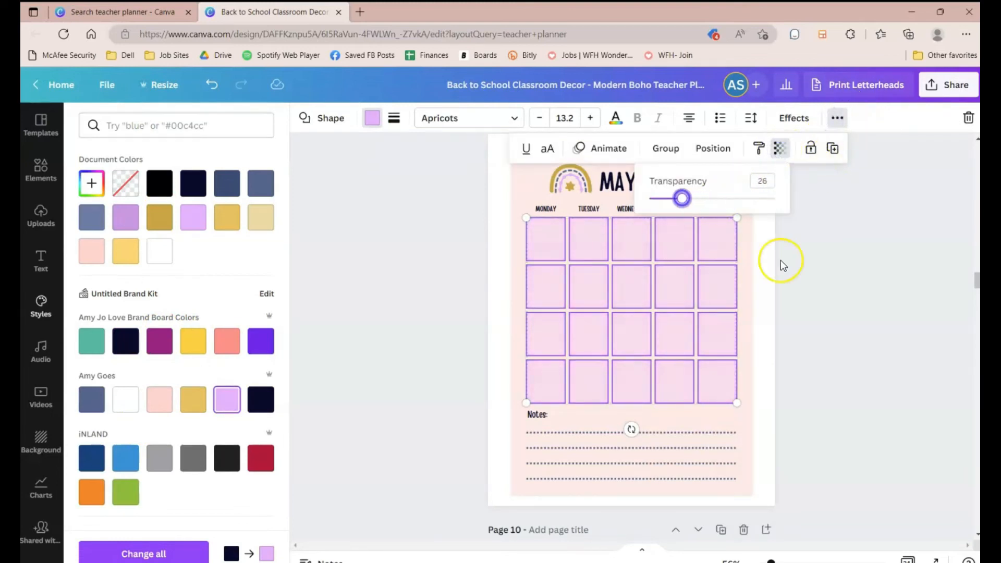
pyautogui.click(815, 288)
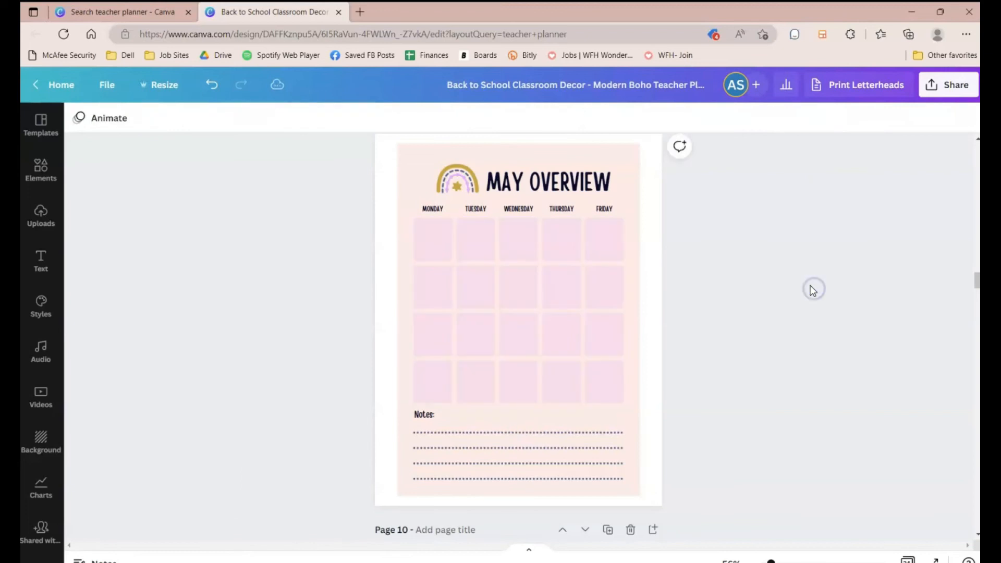
# Step: Set the transparency of the APRIL OVERVIEW page 8 background shape to 62
pyautogui.scroll(8, 813, 290)
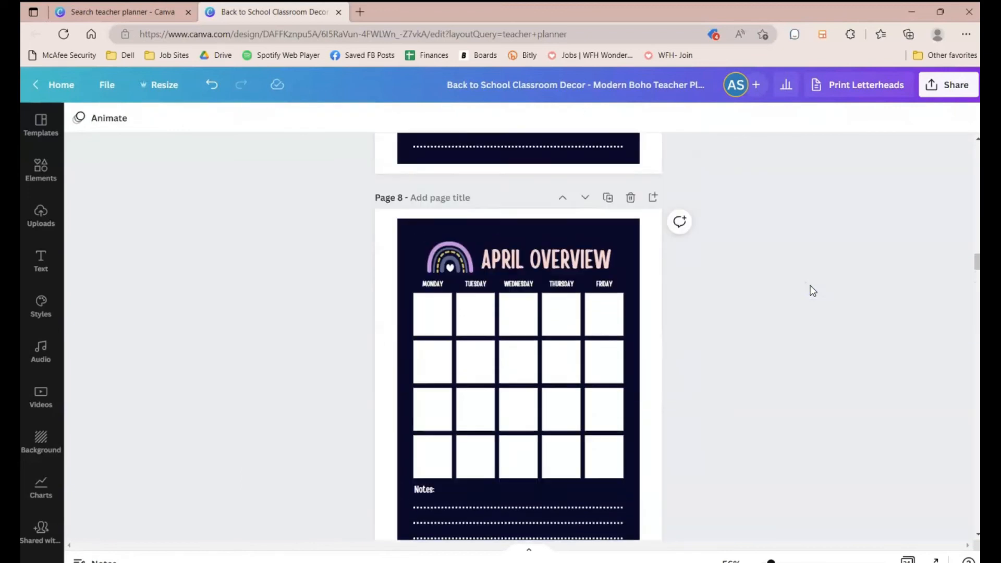
pyautogui.scroll(2, 813, 291)
pyautogui.click(618, 298)
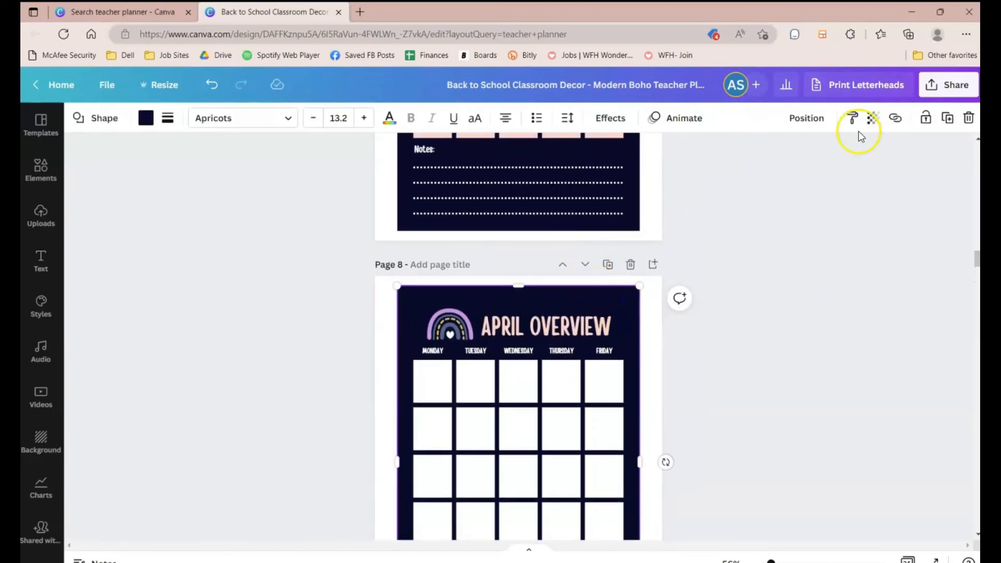
pyautogui.click(873, 118)
pyautogui.moveTo(867, 169); pyautogui.dragTo(822, 172)
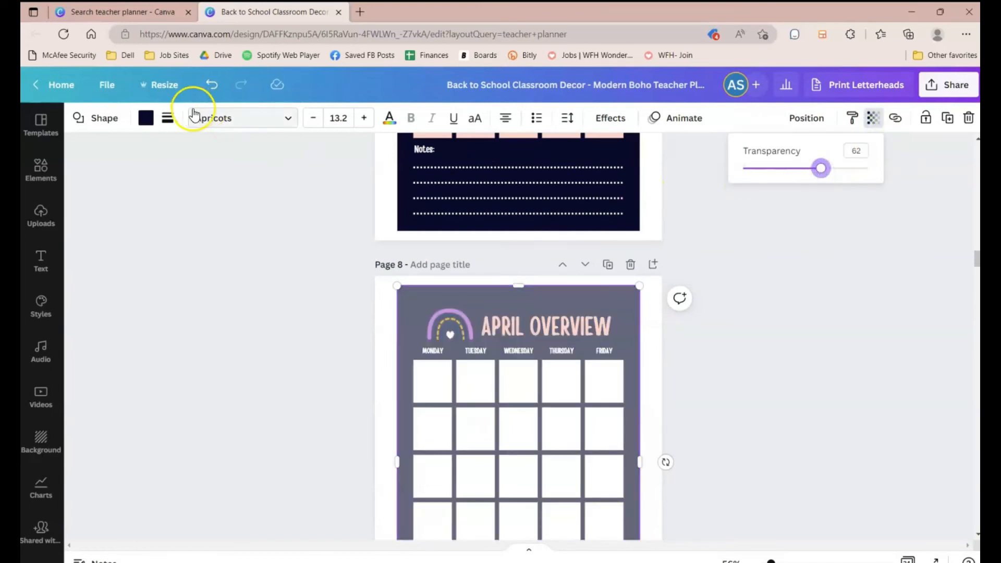
# Step: Try to copy the April background's style onto the page above, then undo it
pyautogui.click(853, 118)
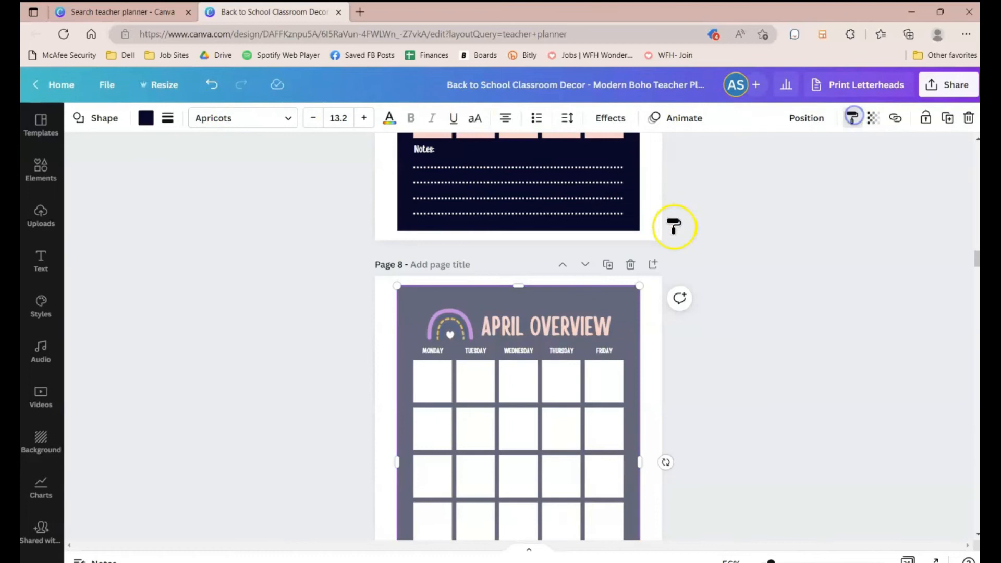
pyautogui.click(633, 231)
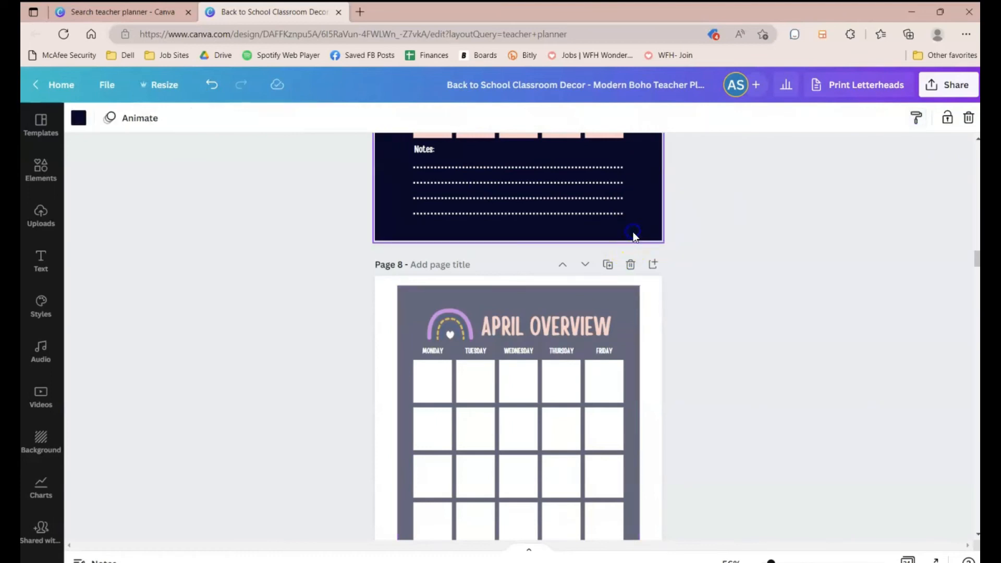
pyautogui.click(211, 91)
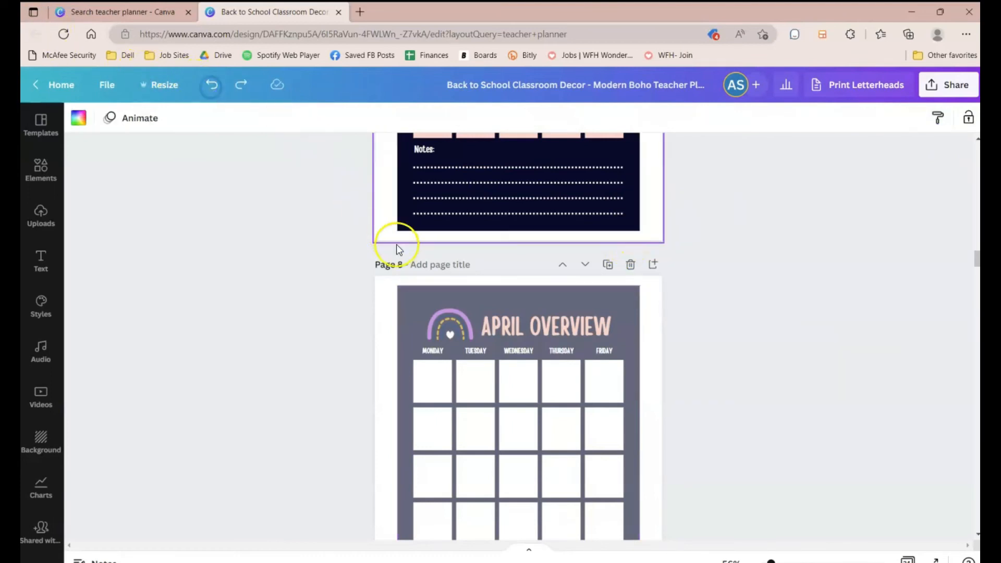
# Step: Set the transparency of the page 7 dark background shape to 69
pyautogui.click(625, 217)
pyautogui.click(878, 112)
pyautogui.click(831, 168)
# Step: Unlock the background shape of the FEBRUARY OVERVIEW page
pyautogui.scroll(15, 729, 286)
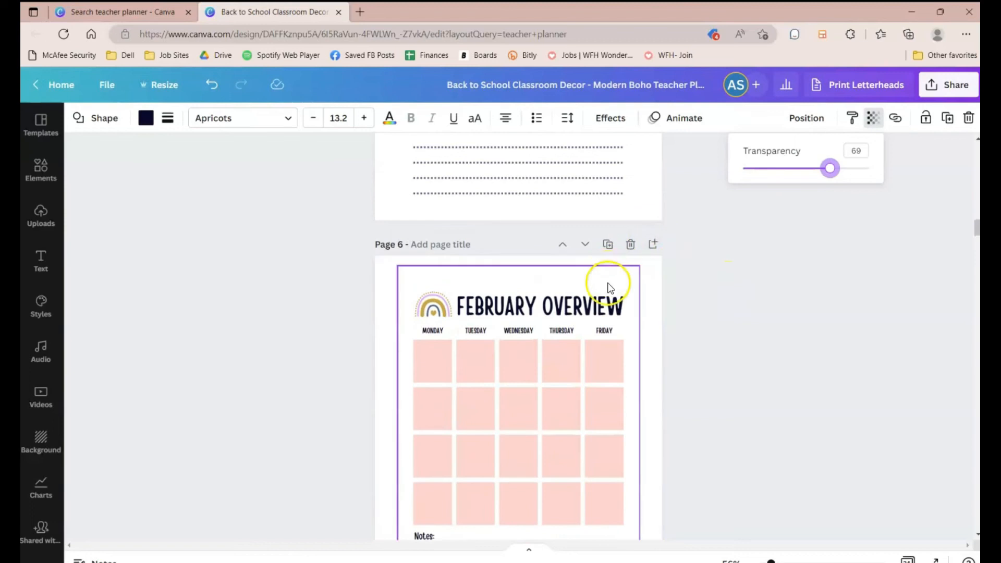
pyautogui.click(609, 287)
pyautogui.click(600, 278)
pyautogui.click(419, 282)
pyautogui.click(824, 399)
pyautogui.click(593, 275)
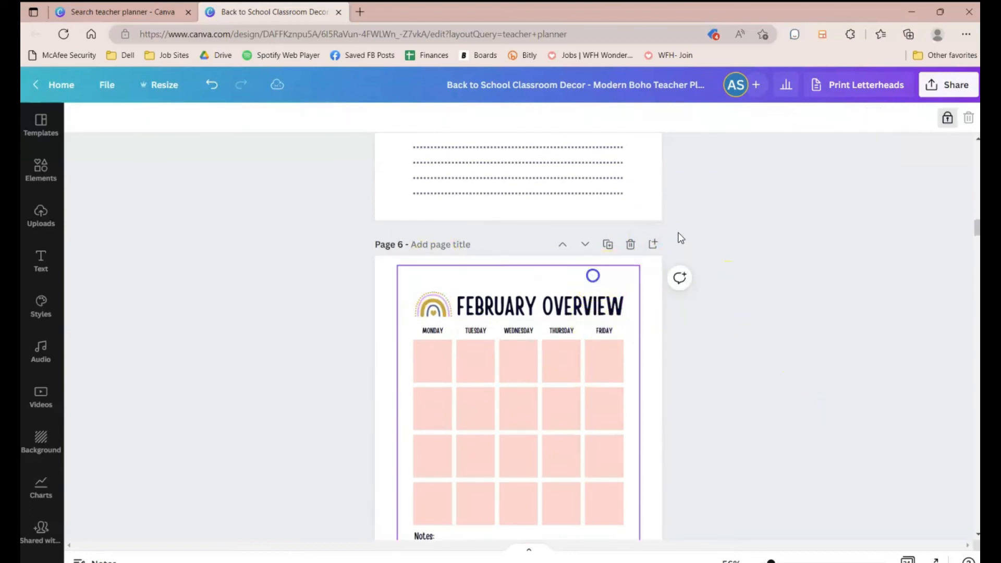
pyautogui.click(948, 125)
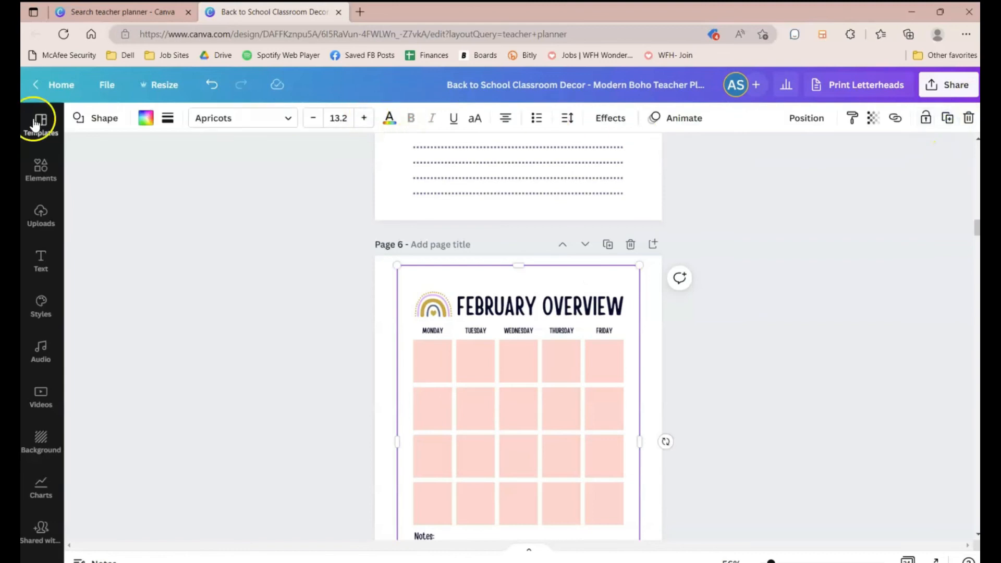
# Step: Recolor the February background shape beige and set its transparency to 27
pyautogui.click(142, 117)
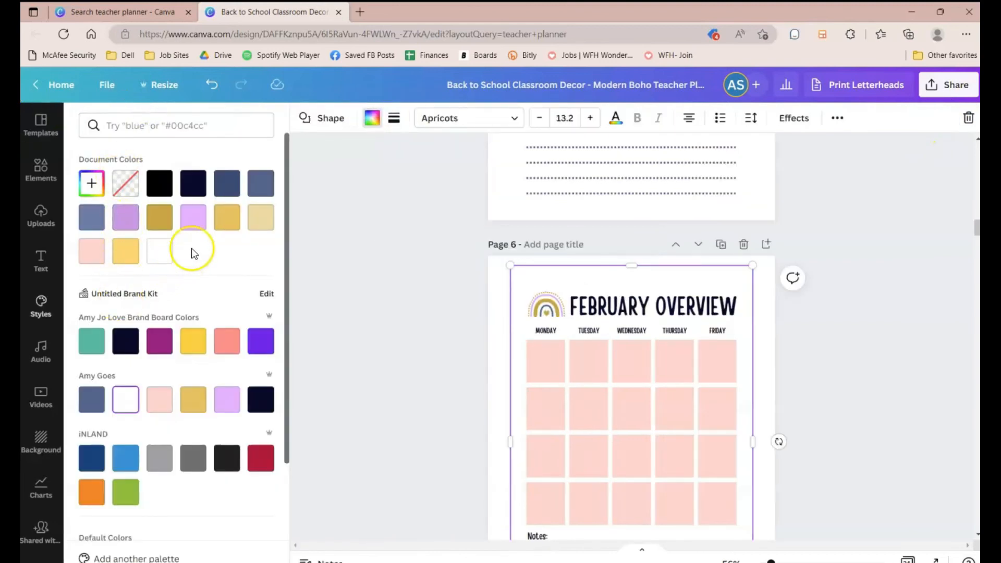
pyautogui.click(271, 216)
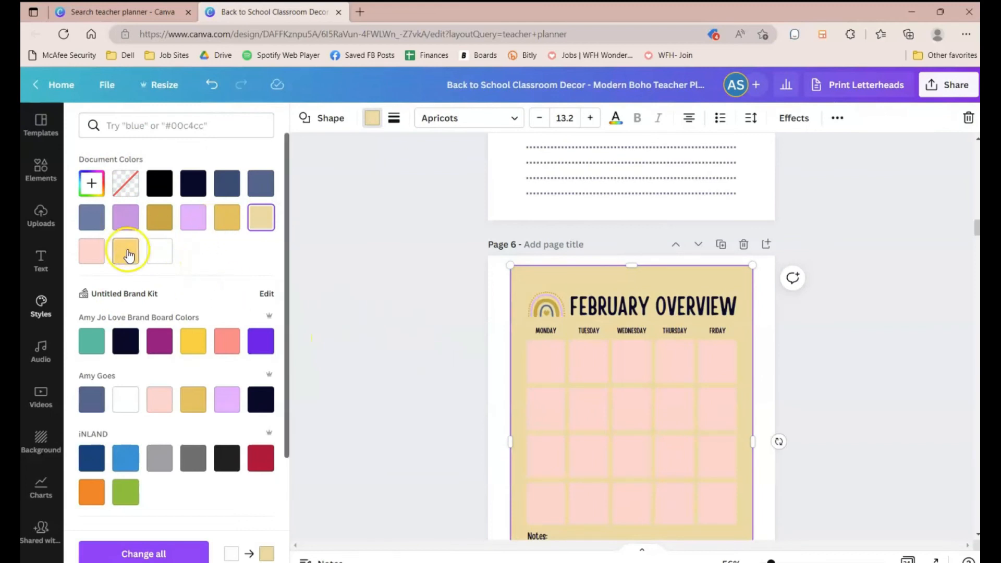
pyautogui.click(834, 118)
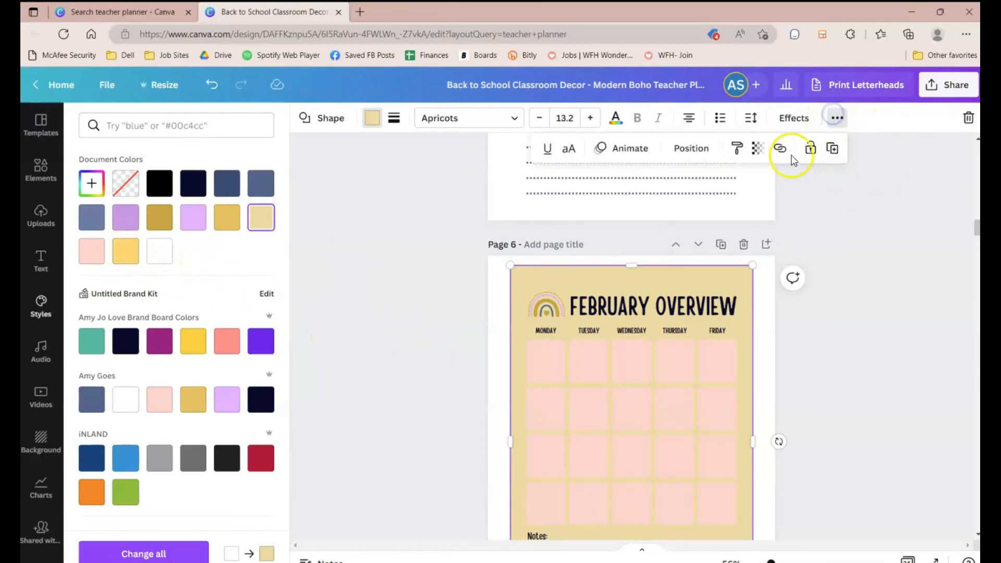
pyautogui.click(757, 151)
pyautogui.moveTo(753, 199); pyautogui.dragTo(672, 202)
# Step: Unlock the background shape of the JANUARY OVERVIEW page
pyautogui.scroll(5, 822, 293)
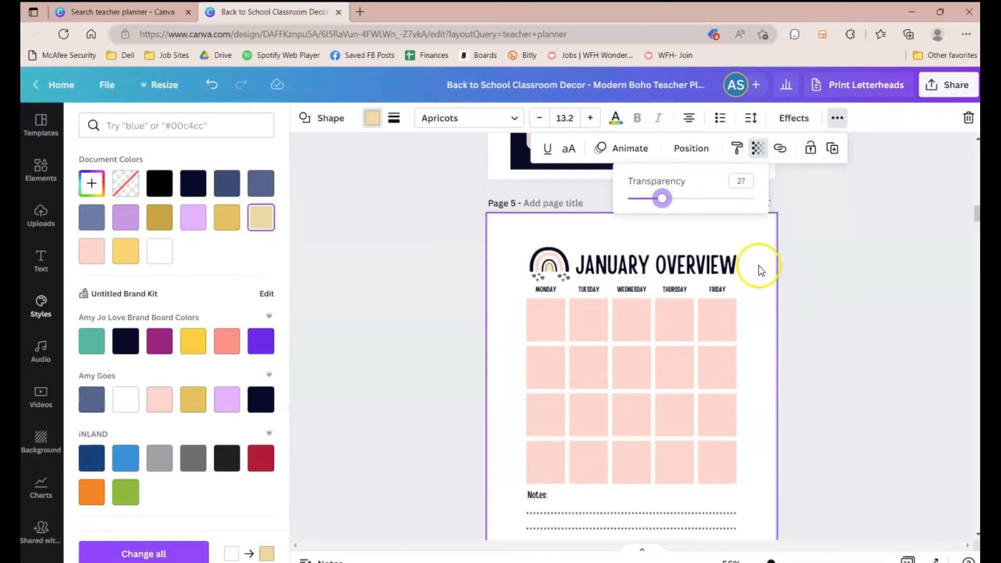
pyautogui.click(746, 275)
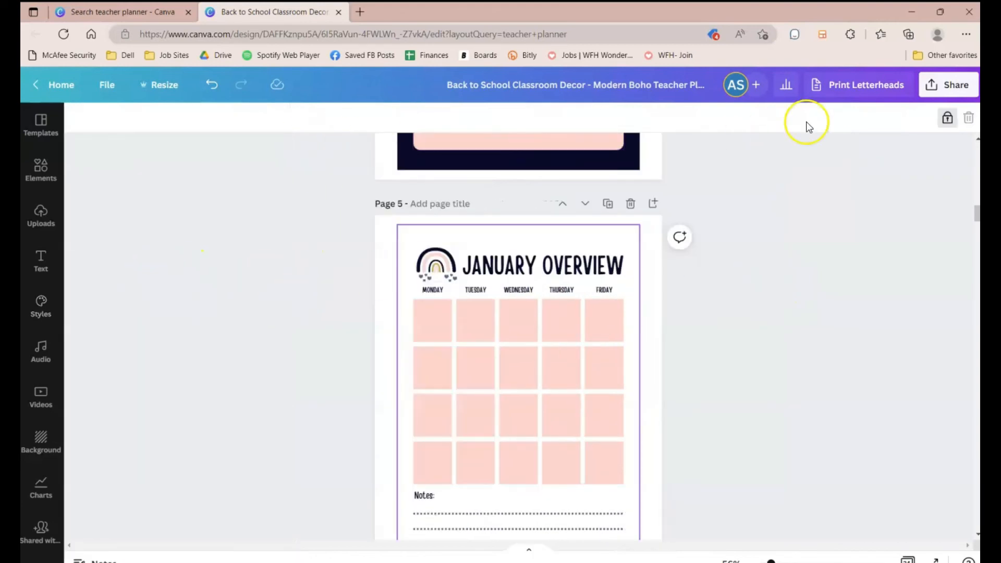
pyautogui.click(947, 119)
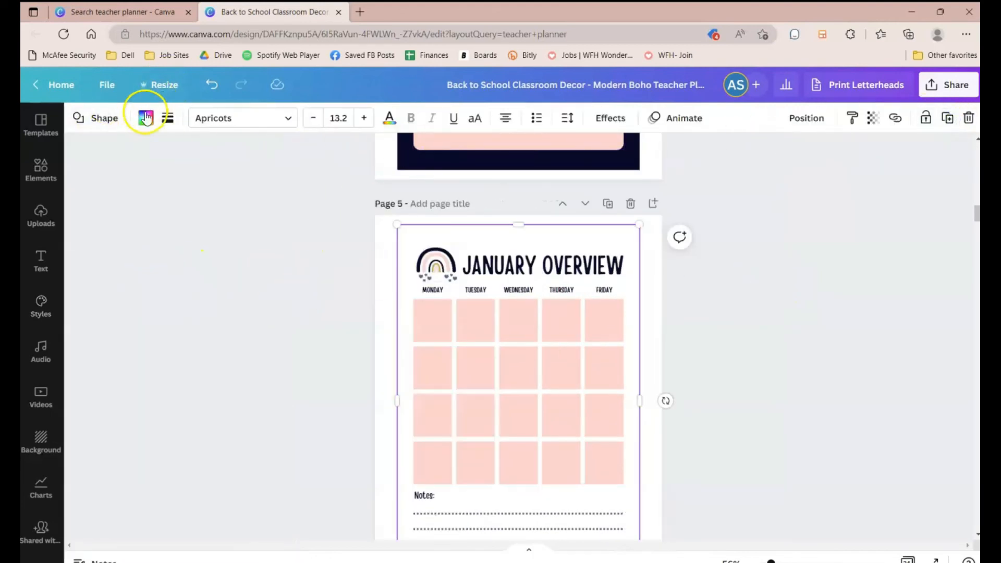
# Step: Recolor the January background shape beige and set its transparency to 26
pyautogui.click(146, 118)
pyautogui.click(261, 219)
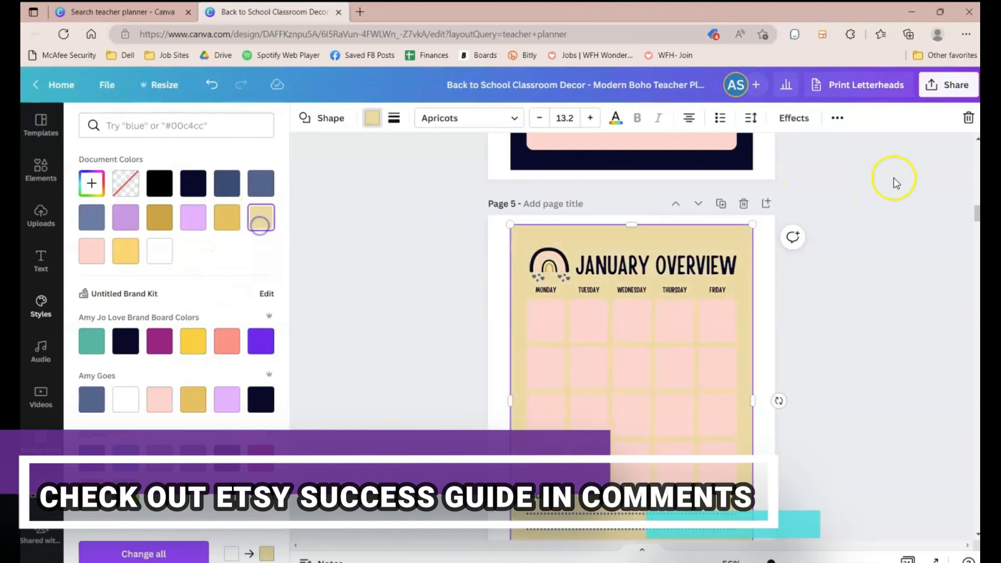
pyautogui.click(838, 118)
pyautogui.click(755, 149)
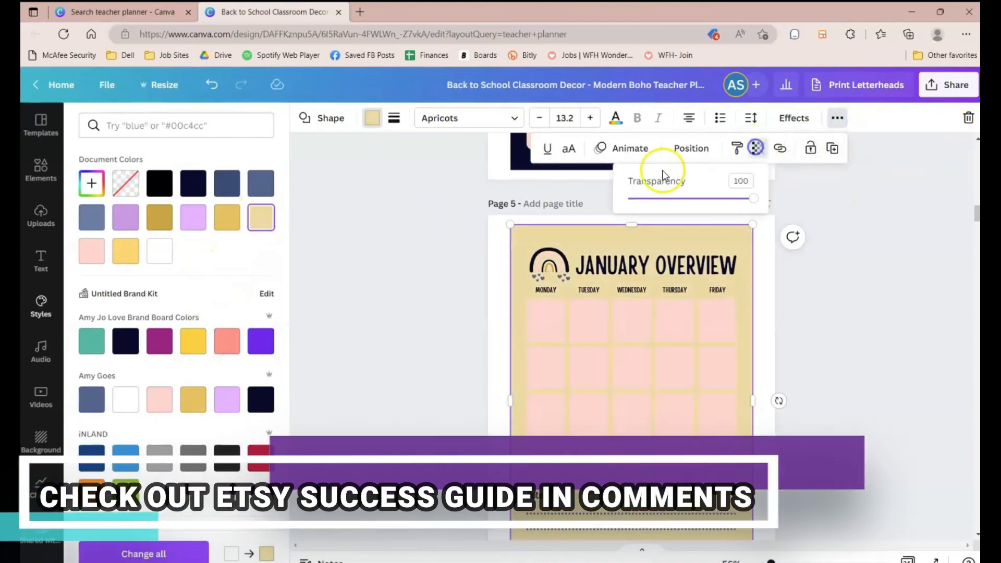
pyautogui.click(661, 199)
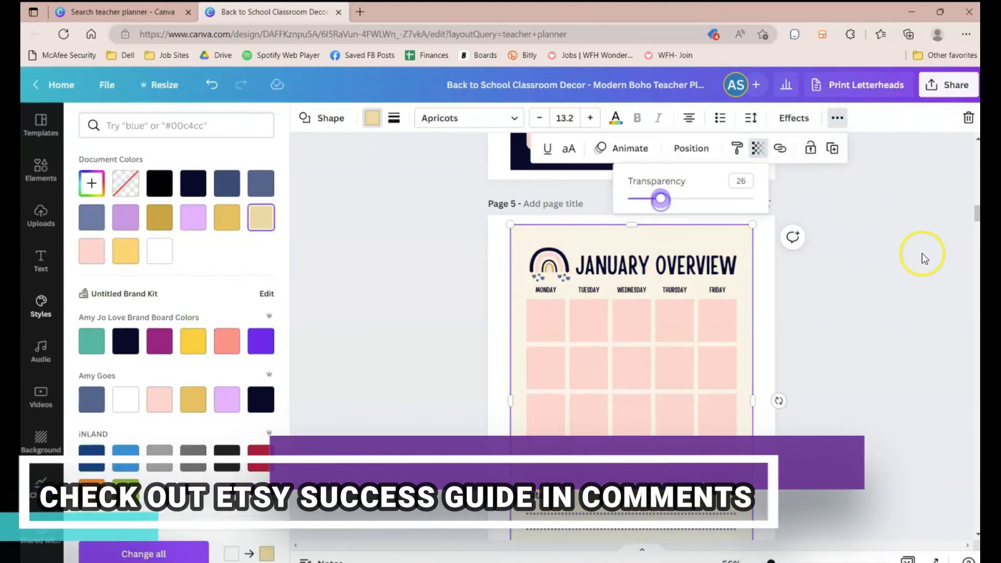
# Step: Download the whole design, all 24 pages, as a PDF Standard file
pyautogui.scroll(15, 922, 253)
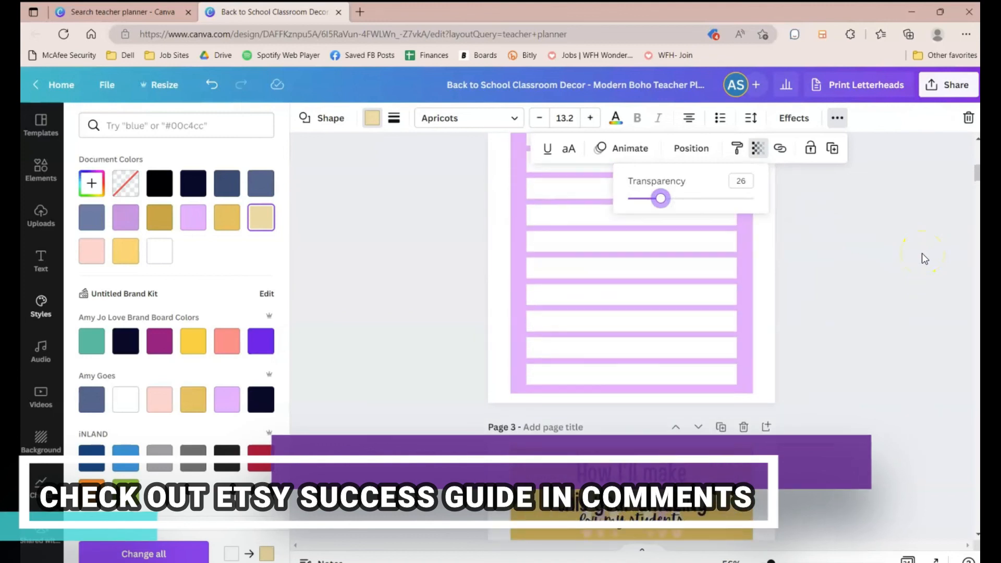
pyautogui.scroll(10, 923, 252)
pyautogui.click(925, 334)
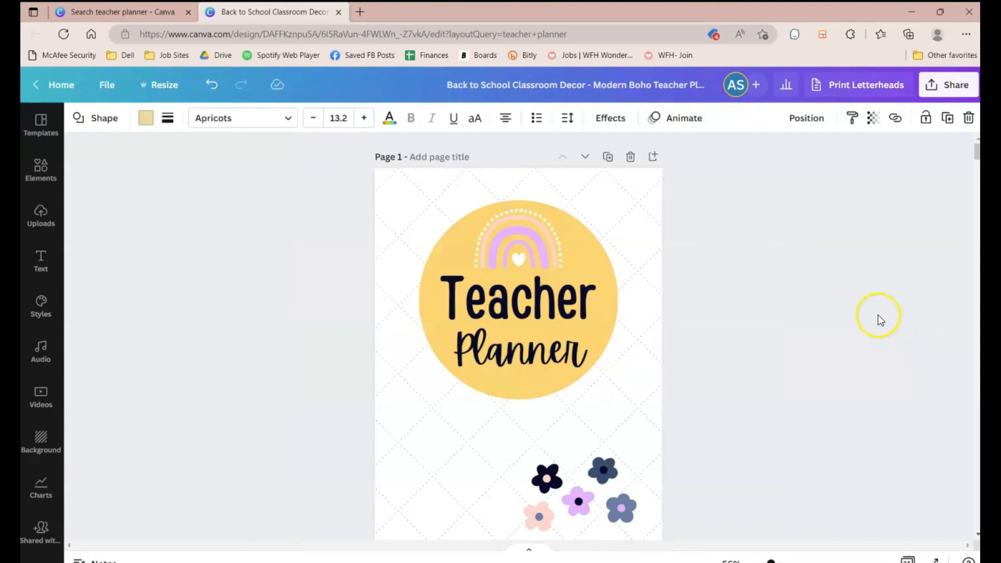
pyautogui.click(932, 93)
pyautogui.click(787, 386)
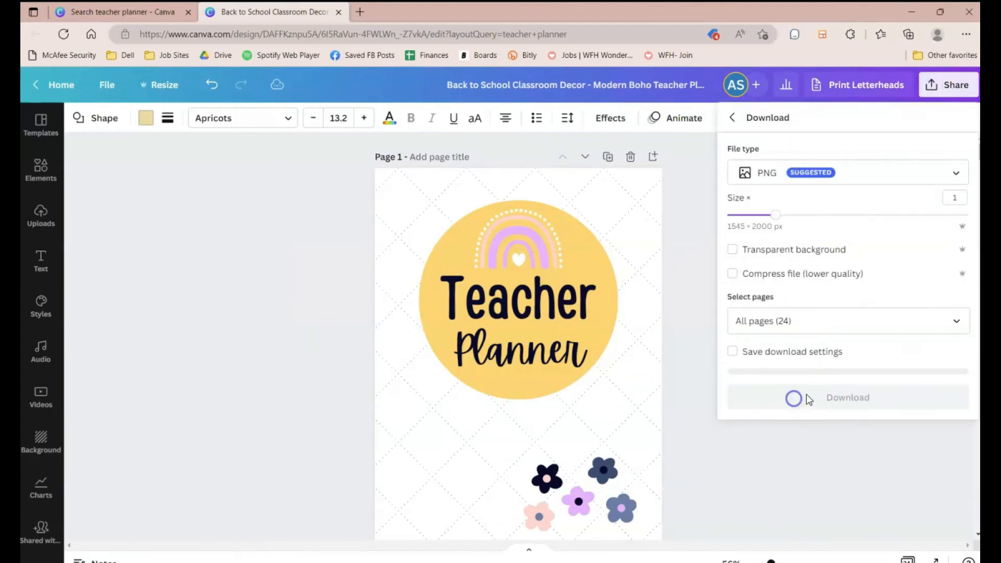
pyautogui.click(791, 174)
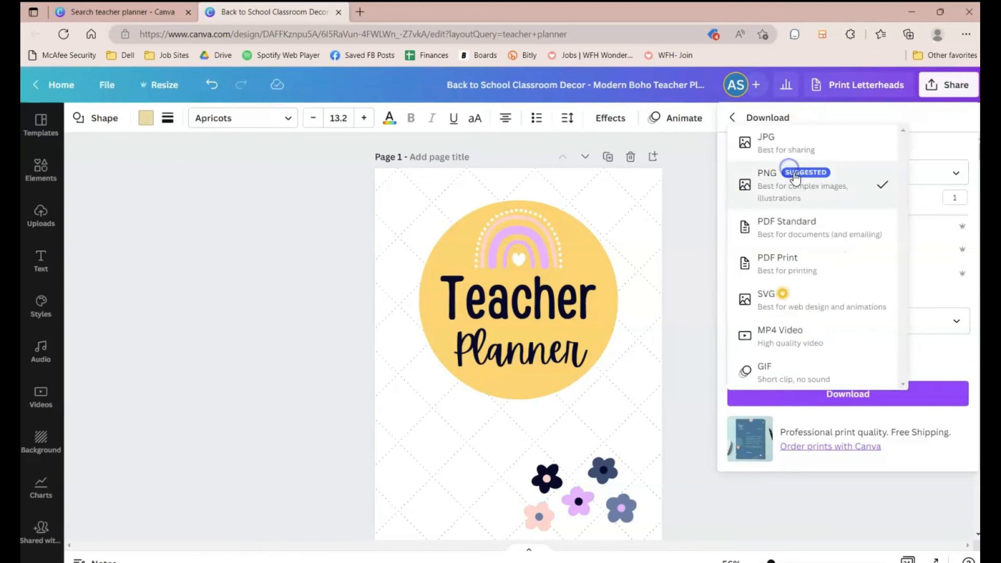
pyautogui.click(787, 222)
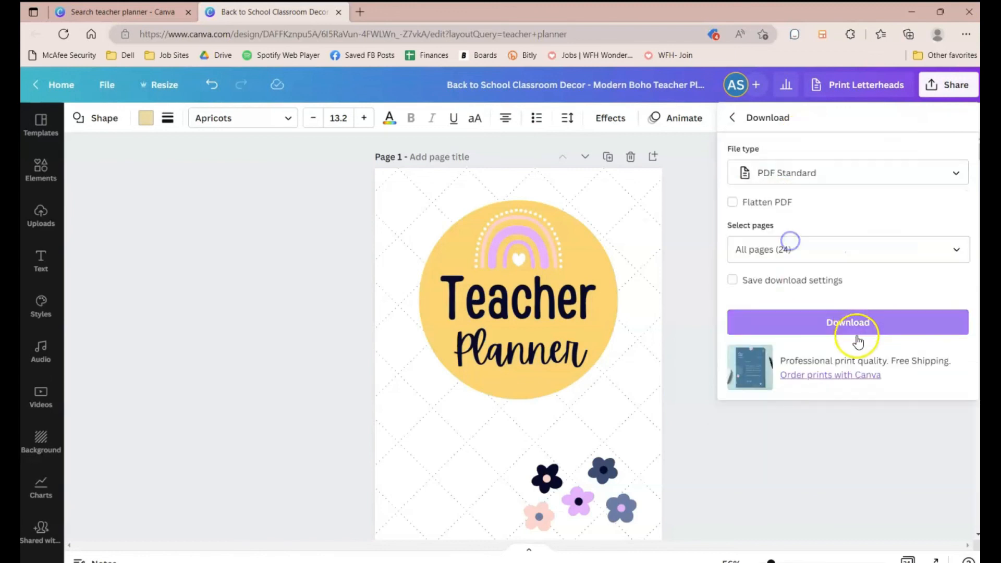
pyautogui.click(825, 331)
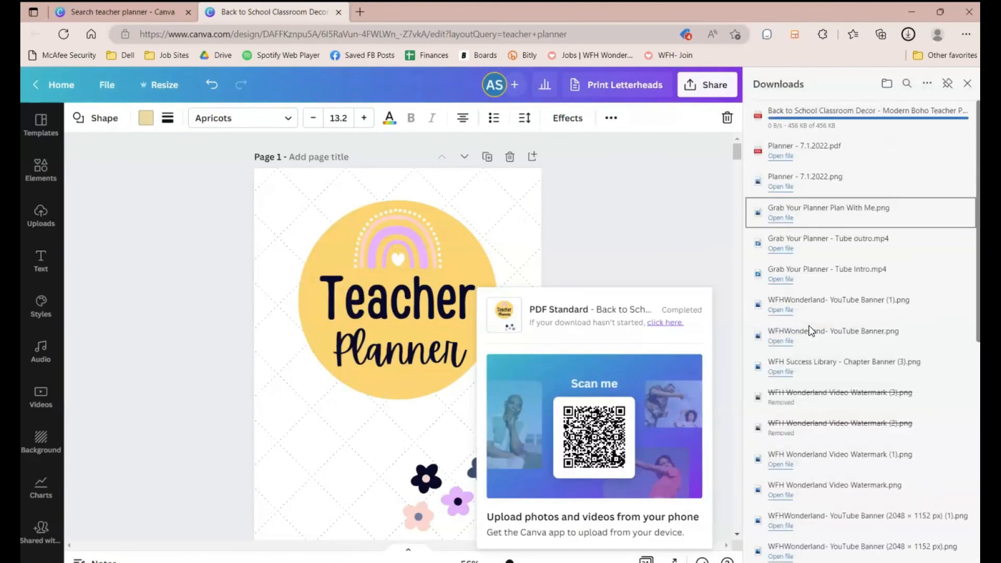
# Step: Open the downloaded planner PDF in the browser
pyautogui.click(630, 213)
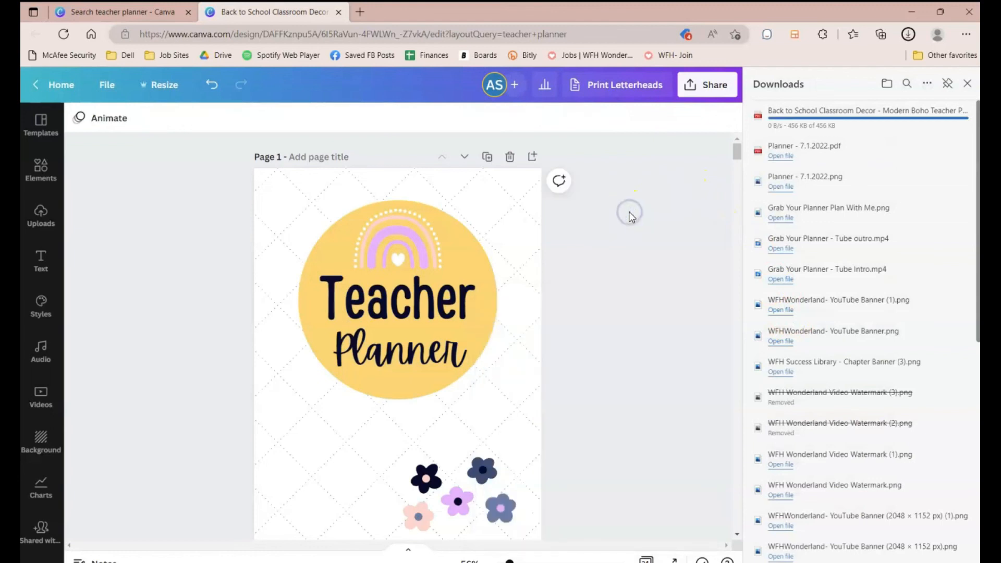
pyautogui.moveTo(926, 162)
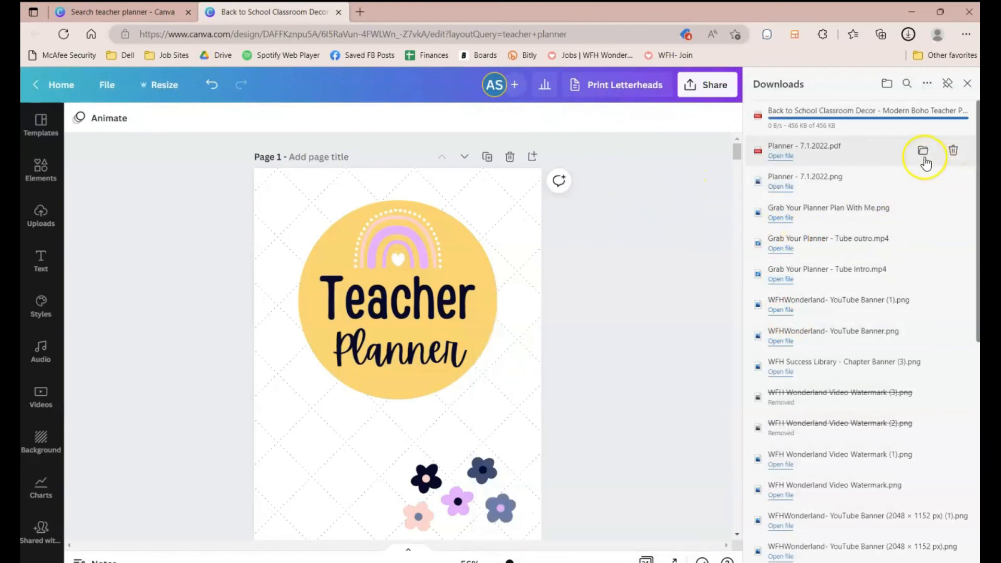
pyautogui.moveTo(843, 123)
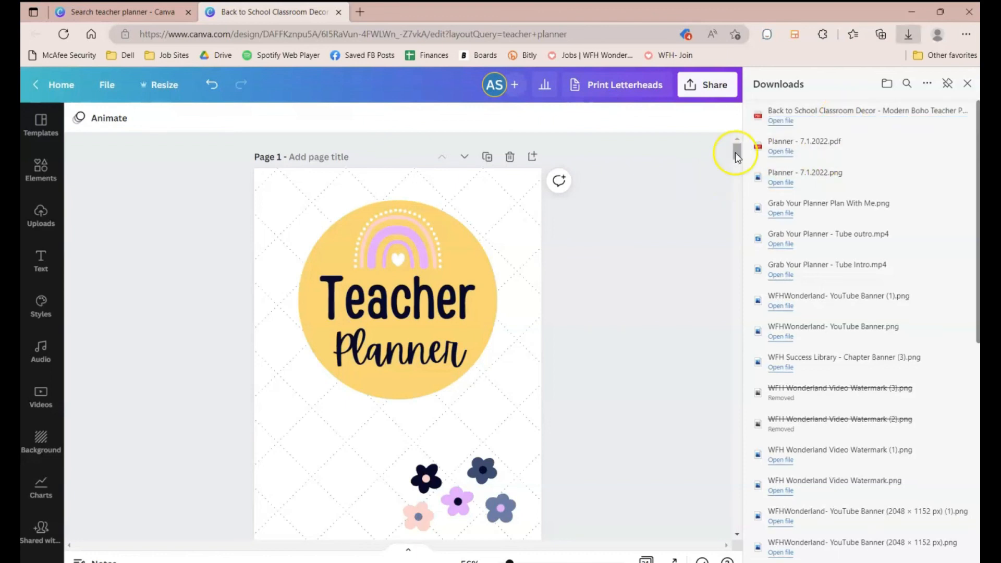
pyautogui.click(804, 115)
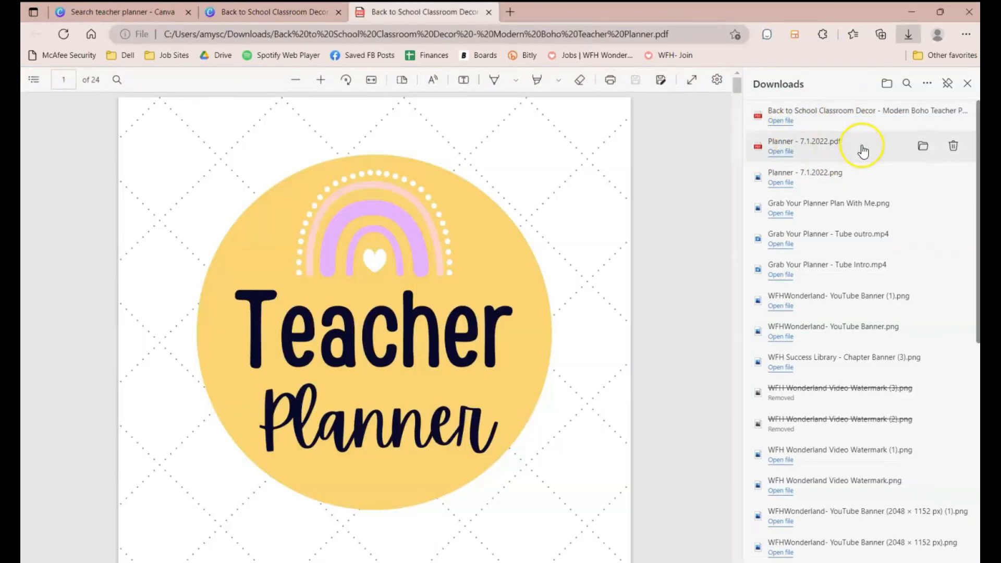
pyautogui.click(968, 83)
# Step: Scroll through the exported PDF pages to review the planner
pyautogui.scroll(-2, 547, 328)
pyautogui.click(525, 457)
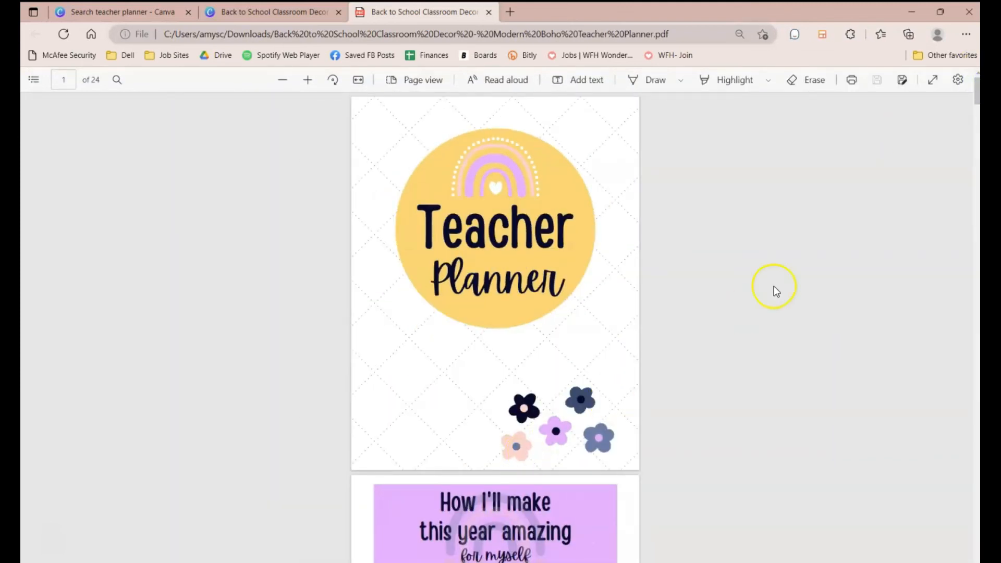
pyautogui.scroll(-8, 775, 287)
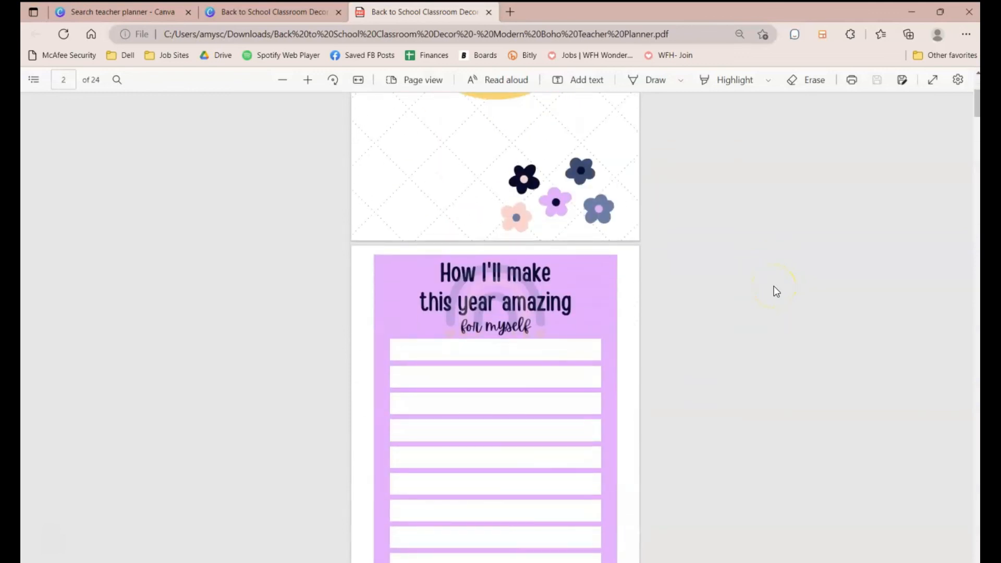
pyautogui.scroll(-10, 774, 286)
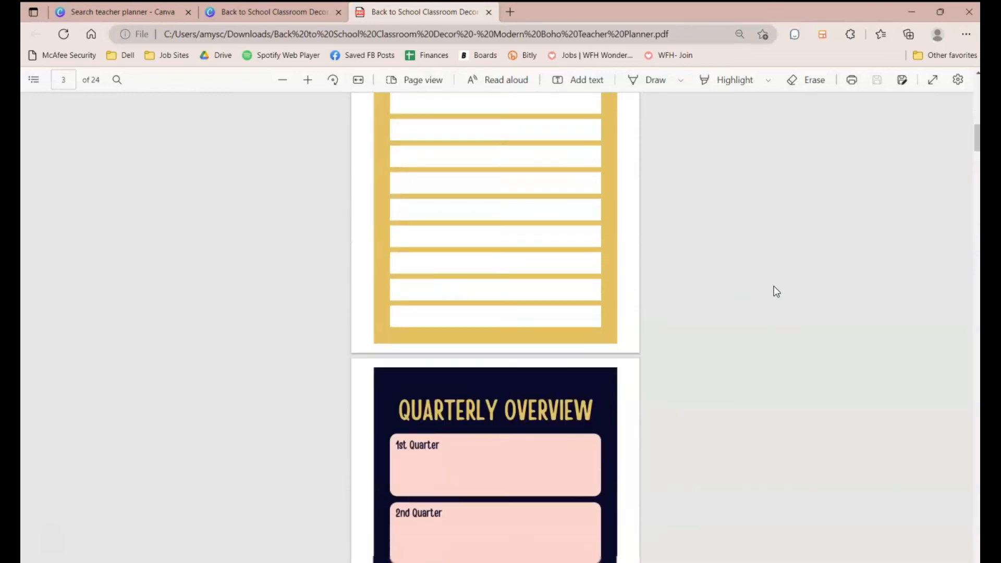
pyautogui.scroll(-7, 774, 286)
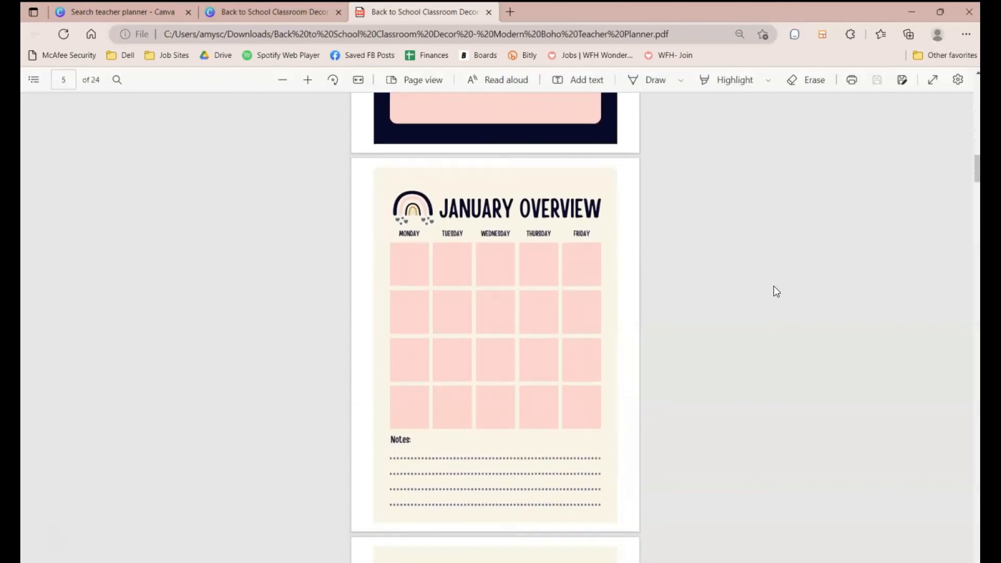
# Step: Switch to the Etsy listing tab and browse the product's preview images
pyautogui.click(658, 7)
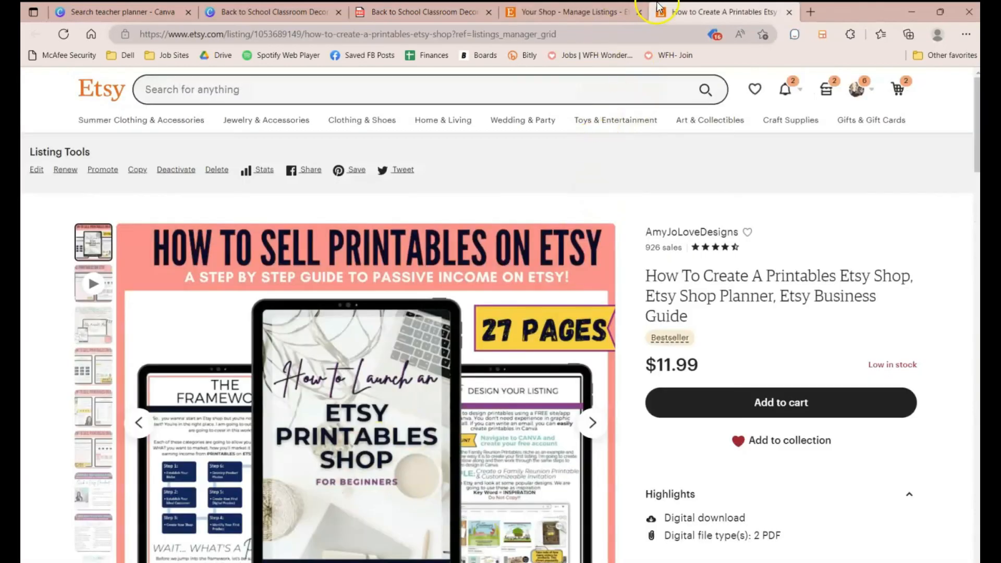
pyautogui.scroll(-1, 604, 184)
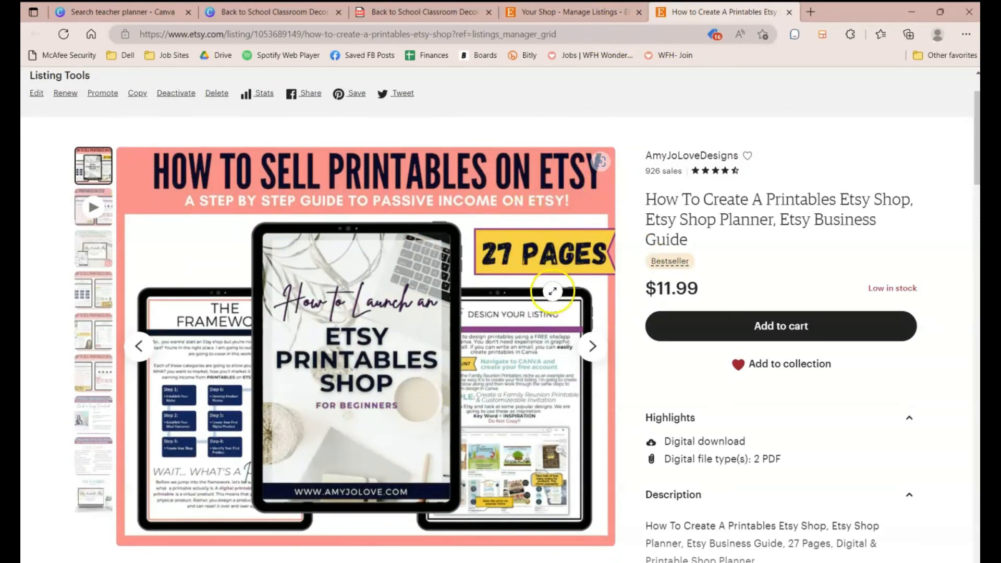
pyautogui.click(594, 345)
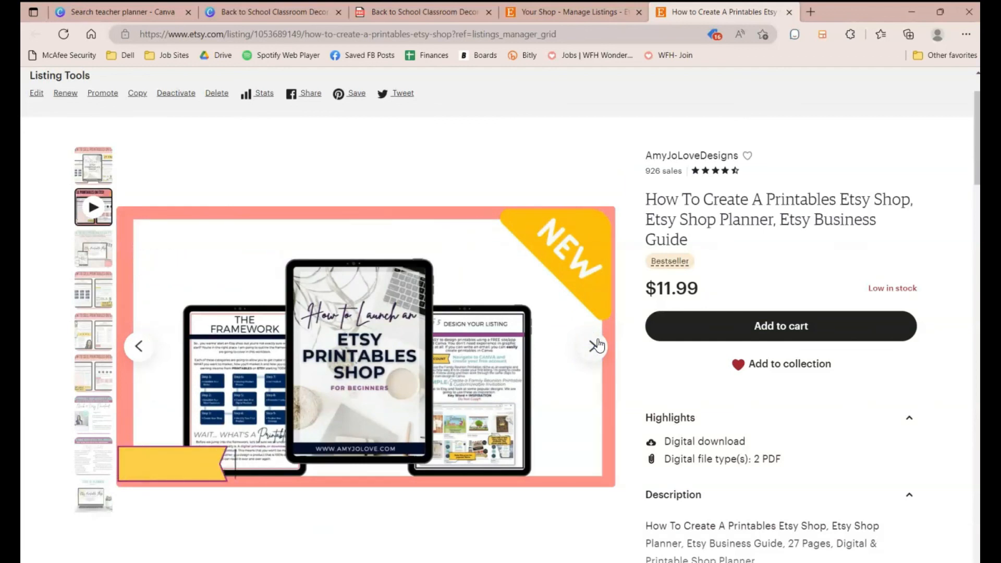
pyautogui.click(595, 346)
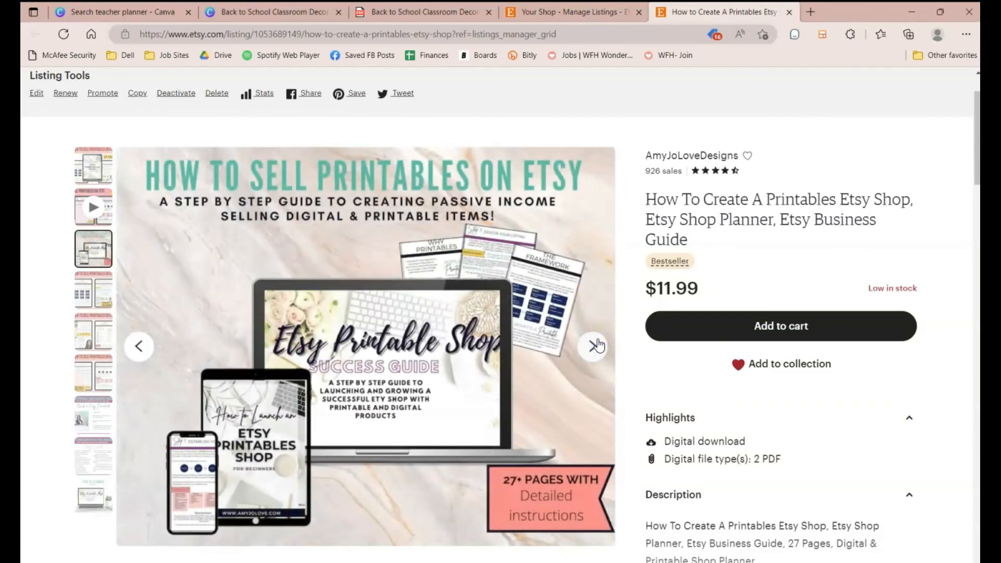